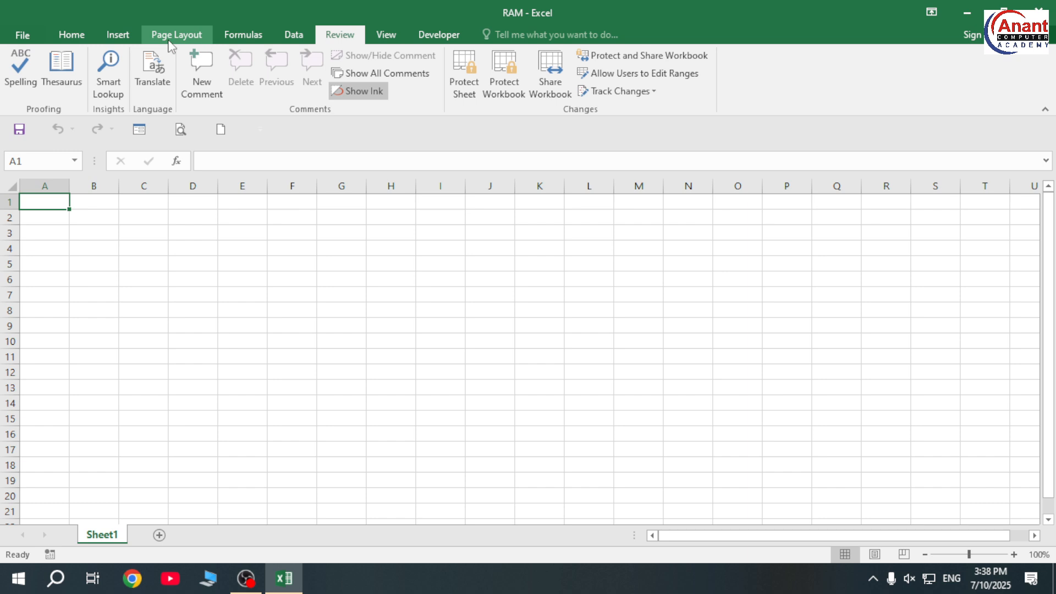
Step: Minimize the blank RAM workbook and open the AMAN8872 workbook from the desktop
left_click(169, 40)
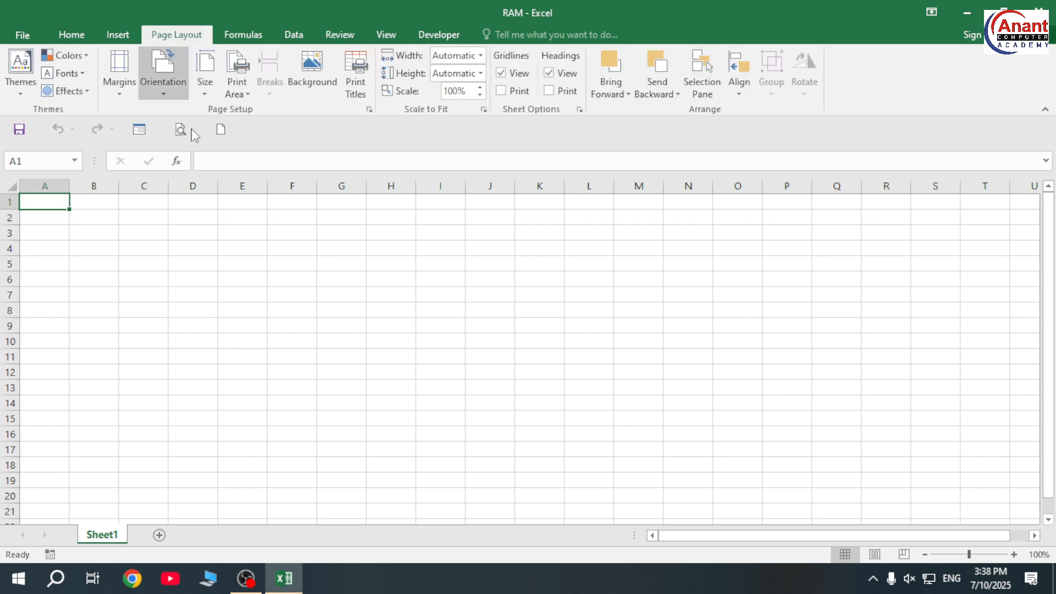
left_click(223, 302)
left_click(187, 265)
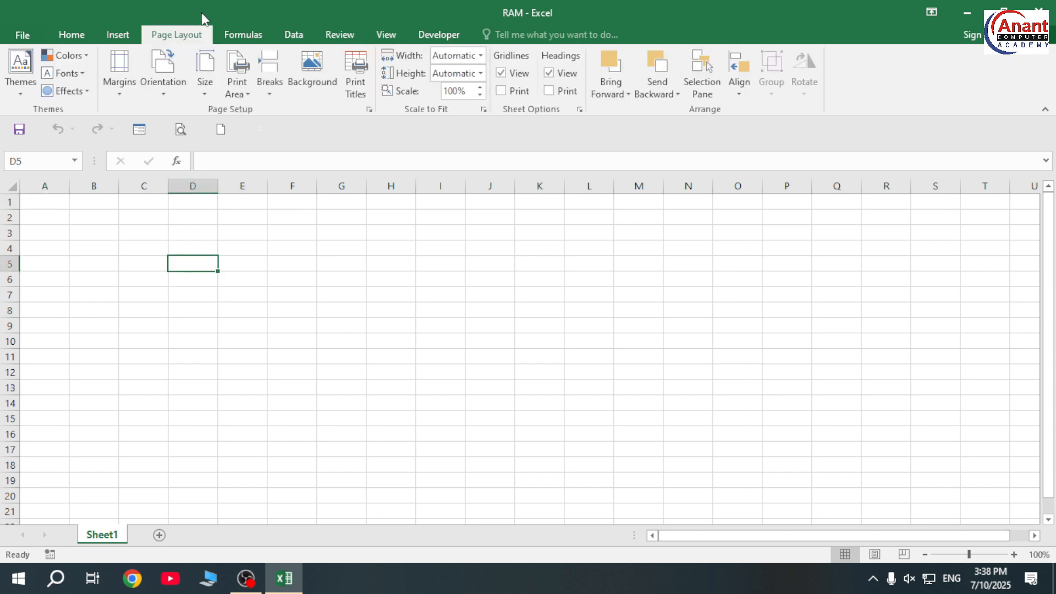
left_click(966, 13)
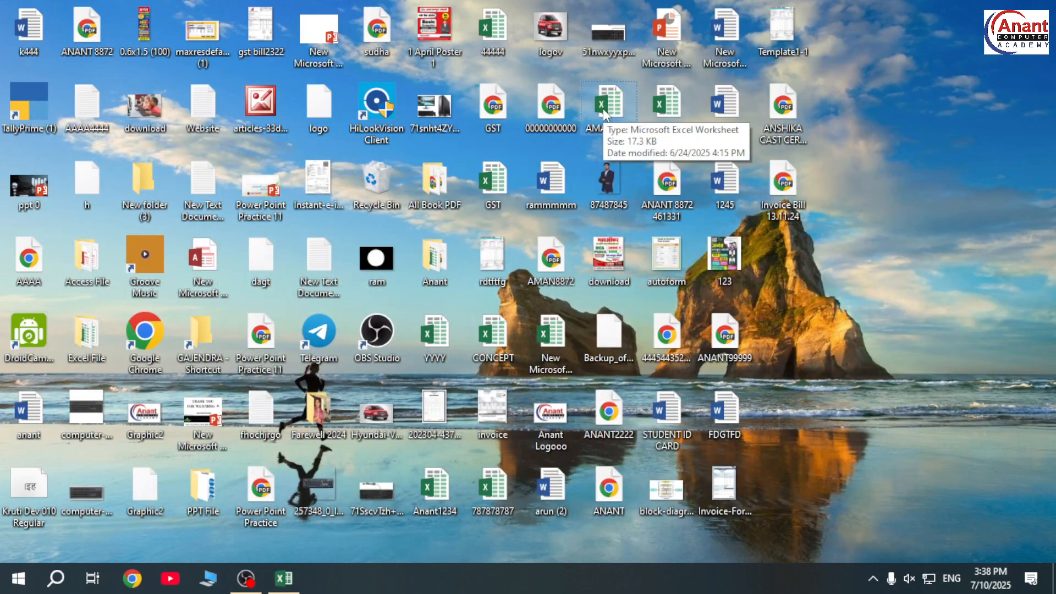
double_click(603, 108)
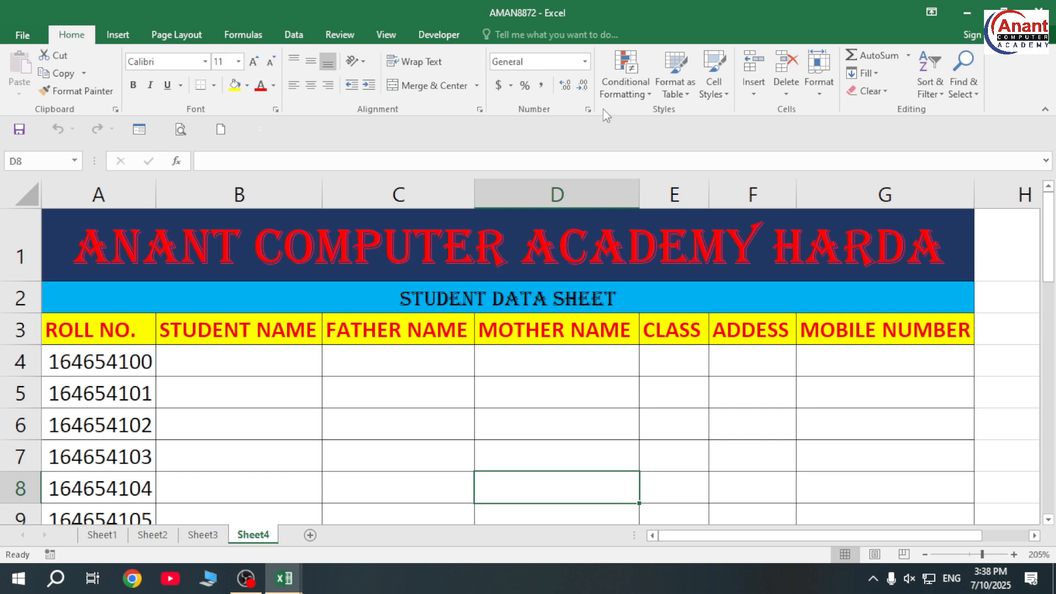
Step: Preview the built-in themes and look over the theme colour sets on the student data sheet
left_click(180, 37)
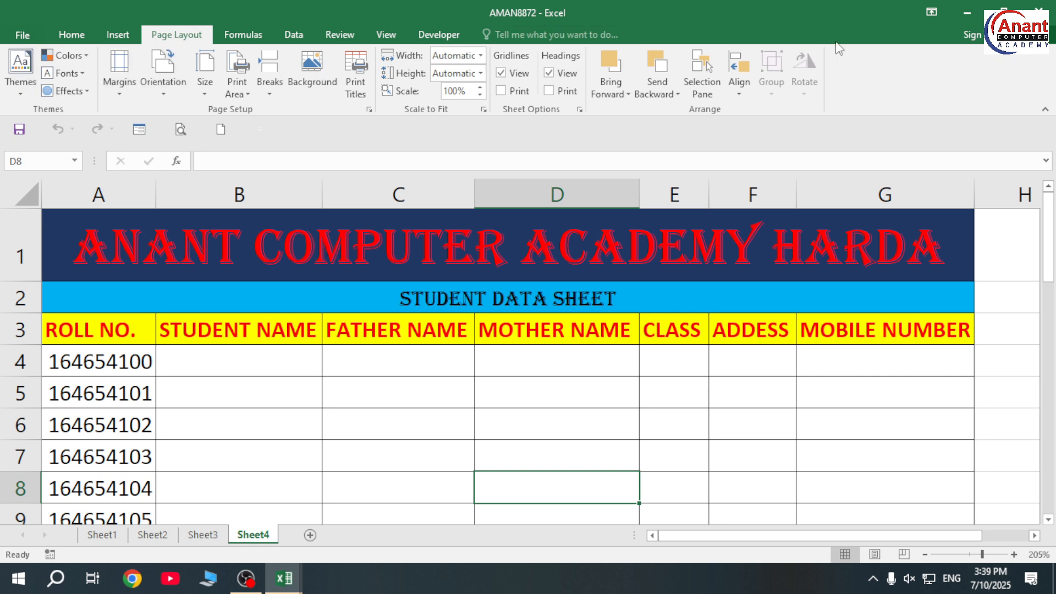
left_click(21, 75)
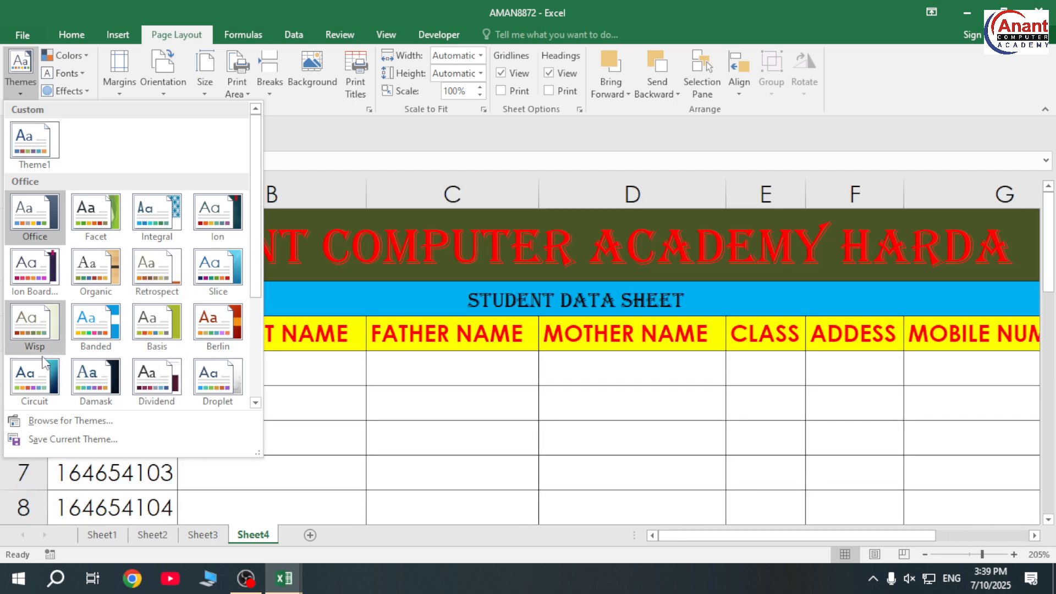
left_click(68, 55)
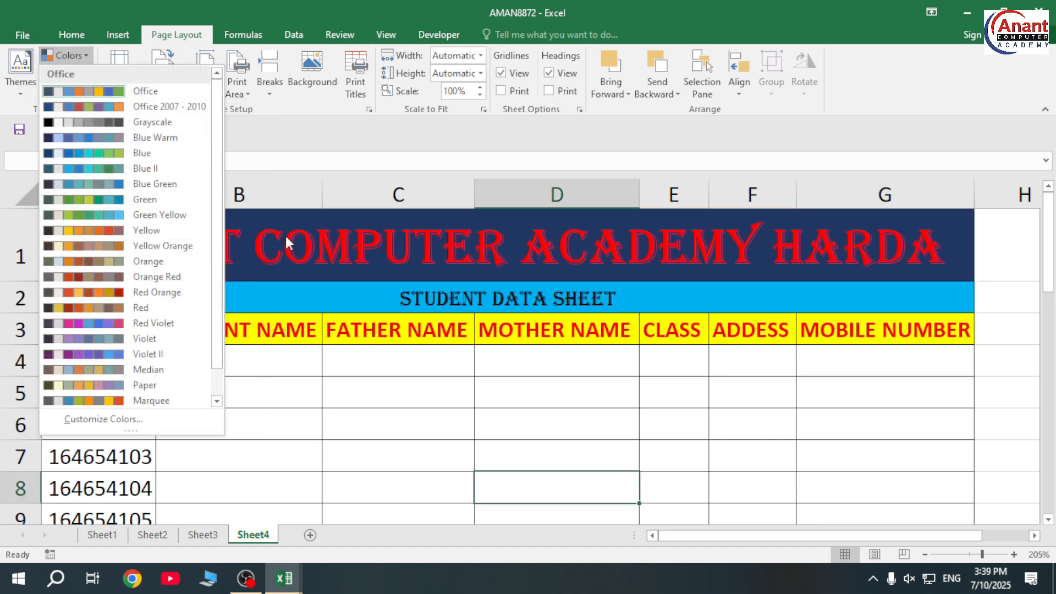
left_click(288, 153)
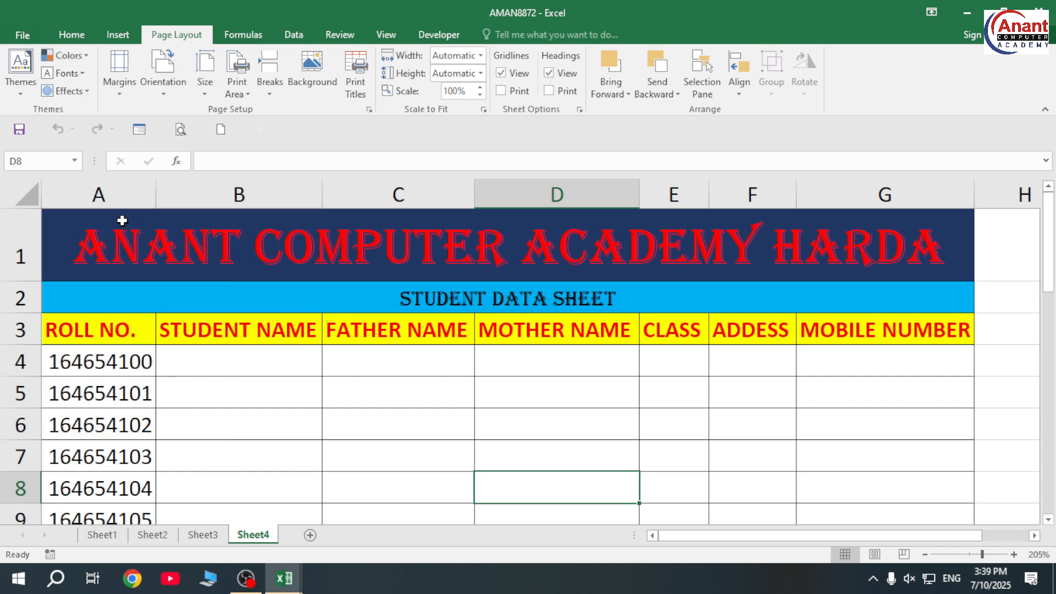
Step: Preview the theme font sets on the student data sheet, going through to the end of the list
left_click(62, 71)
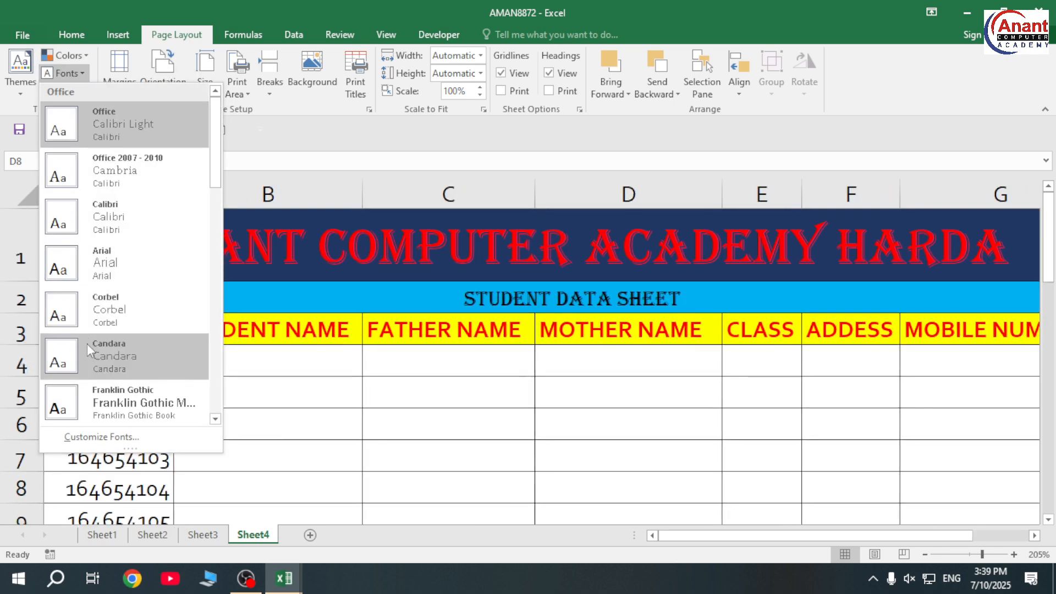
scroll(92, 343, "down", 3)
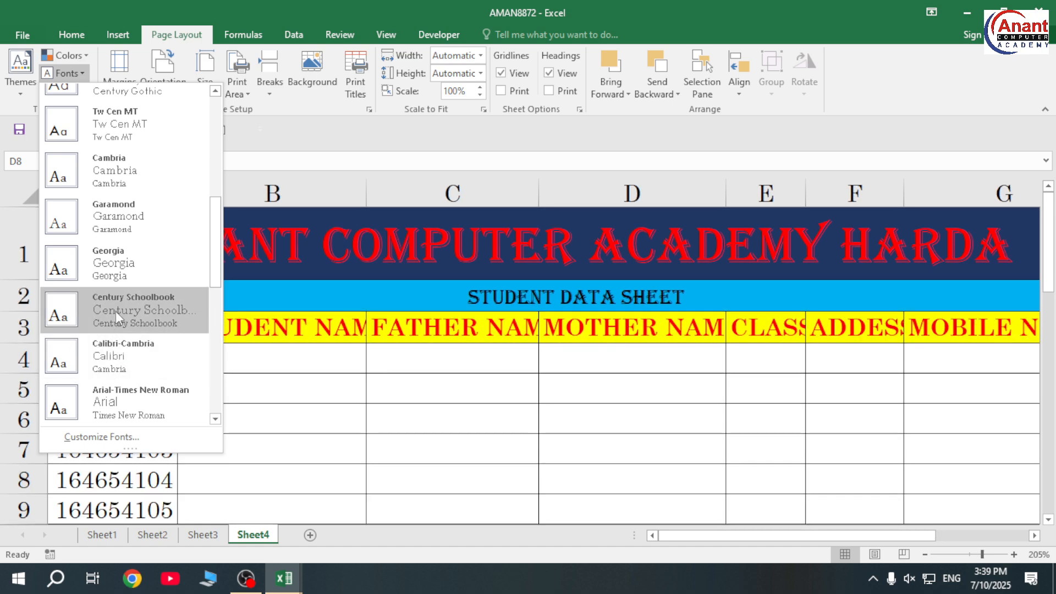
scroll(117, 317, "down", 3)
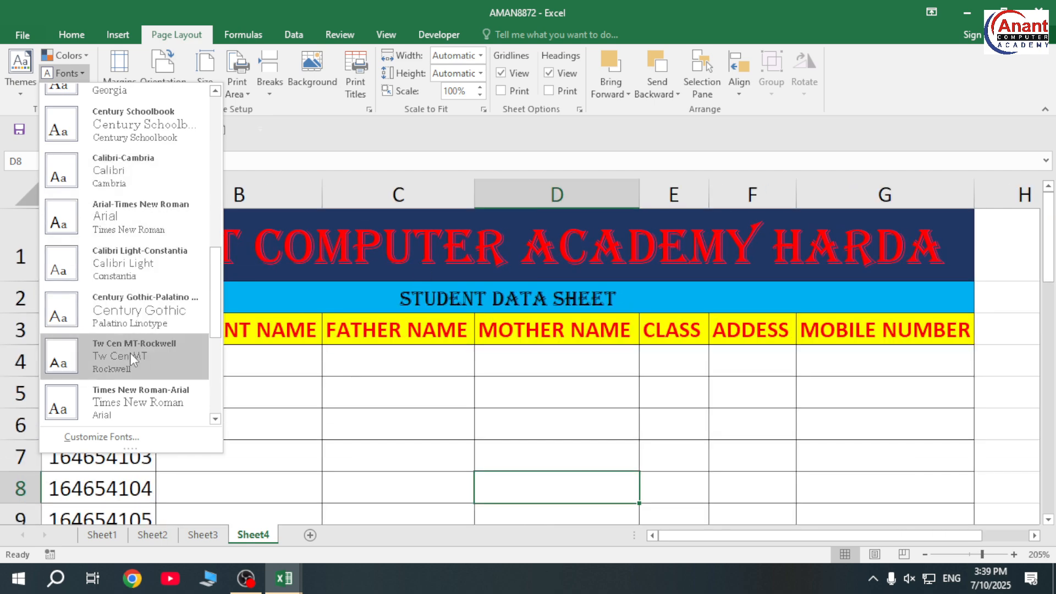
scroll(121, 311, "down", 3)
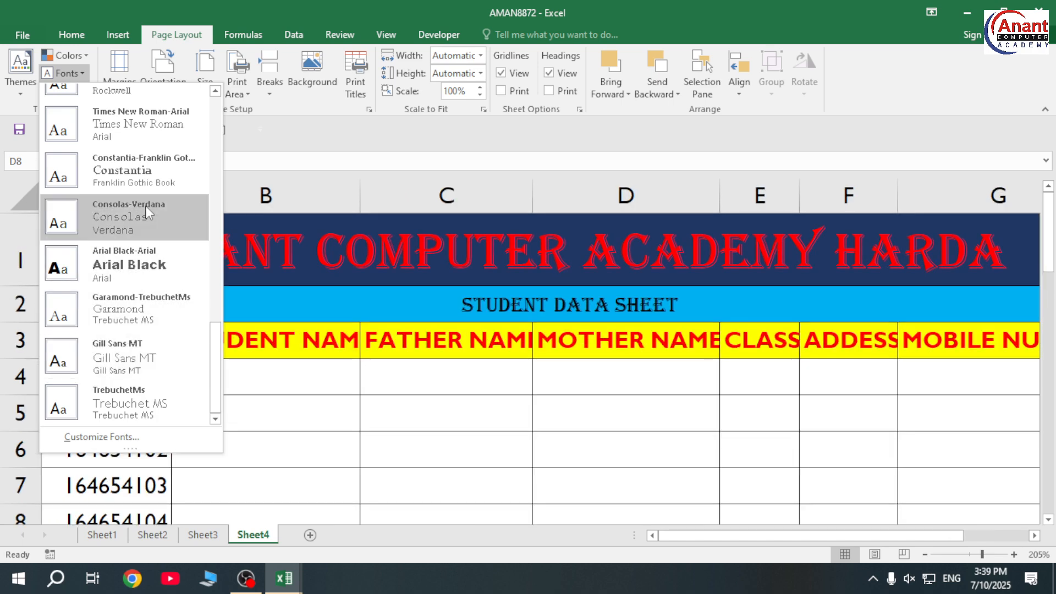
left_click(309, 218)
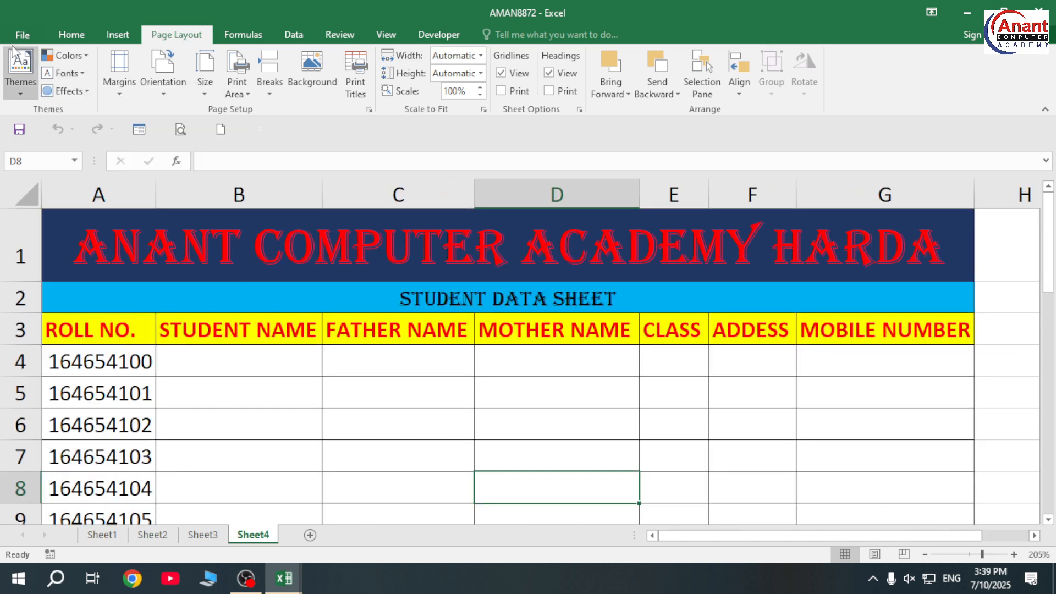
left_click(72, 34)
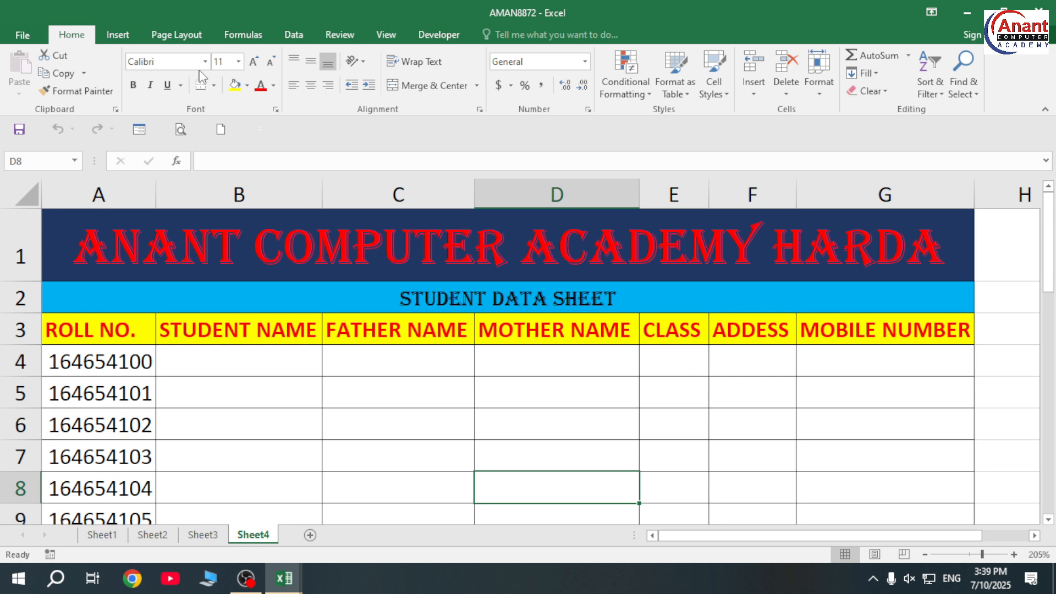
left_click(168, 33)
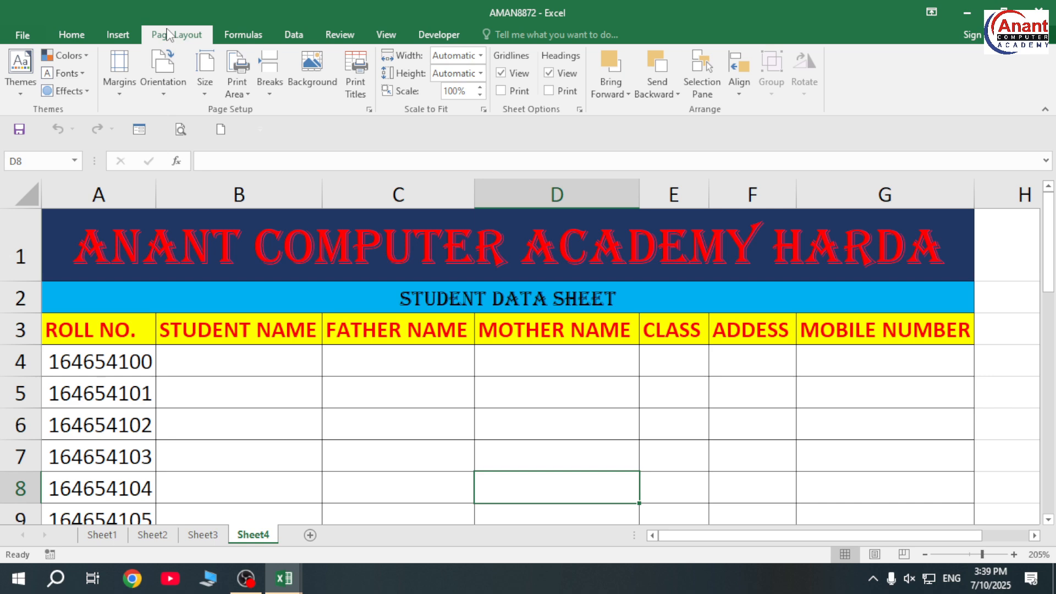
Step: Switch Sheet4 with the student data table to the Page Layout view
left_click(120, 90)
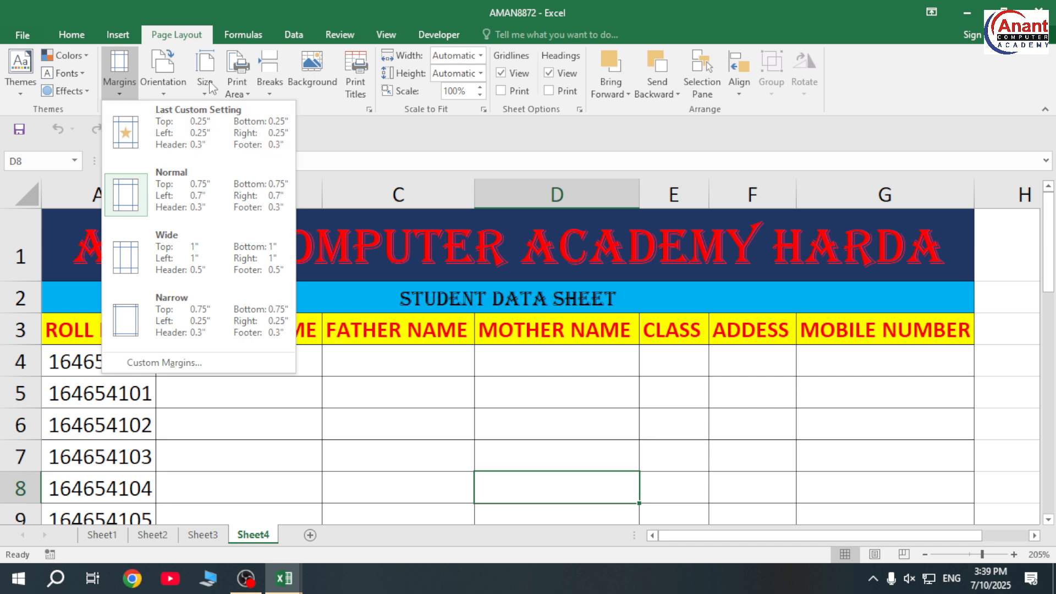
left_click(406, 214)
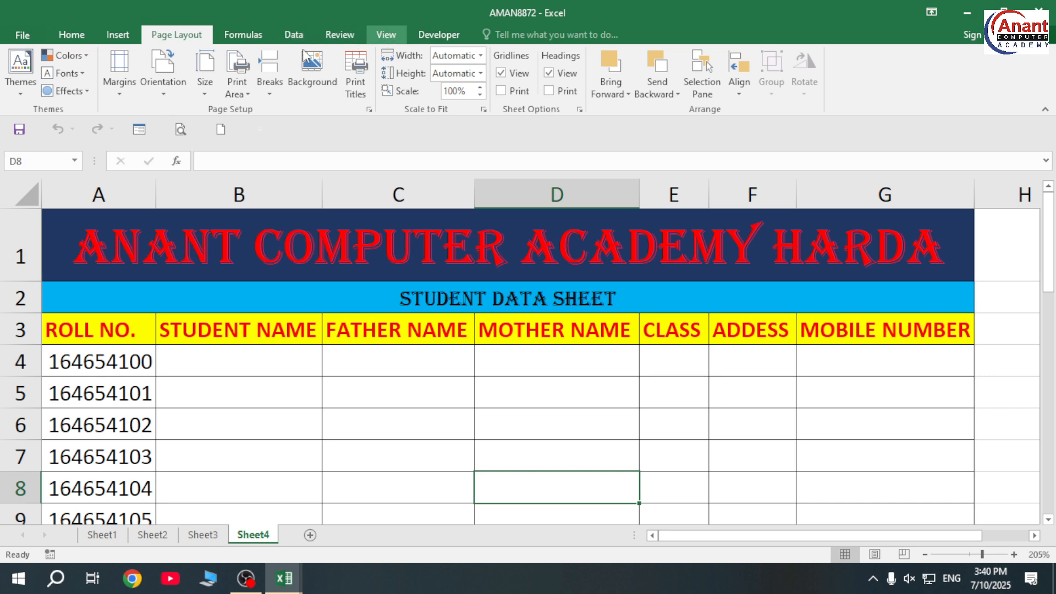
left_click(387, 35)
left_click(94, 64)
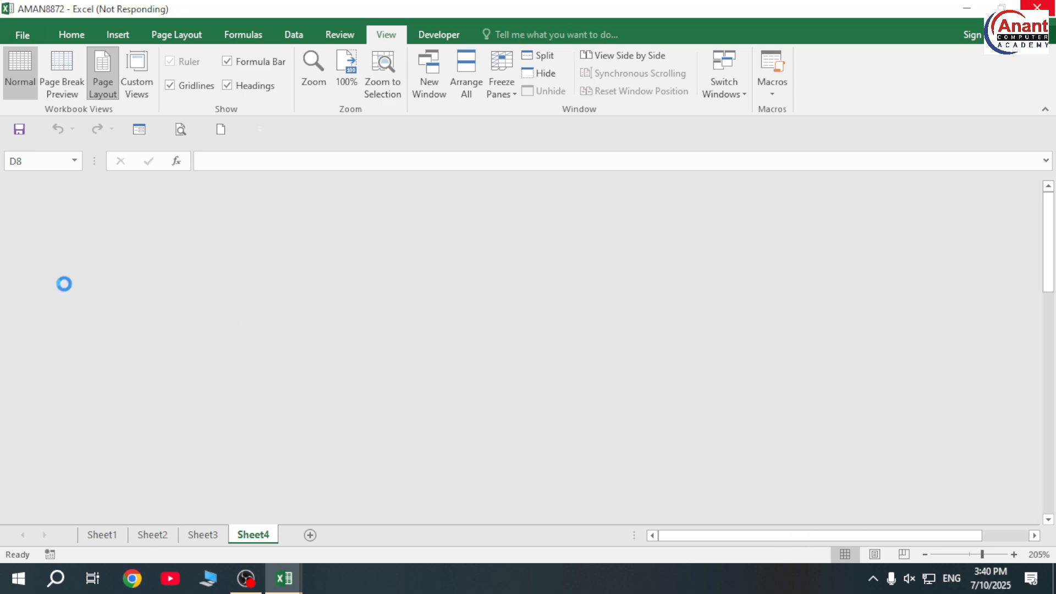
scroll(282, 455, "up", 3)
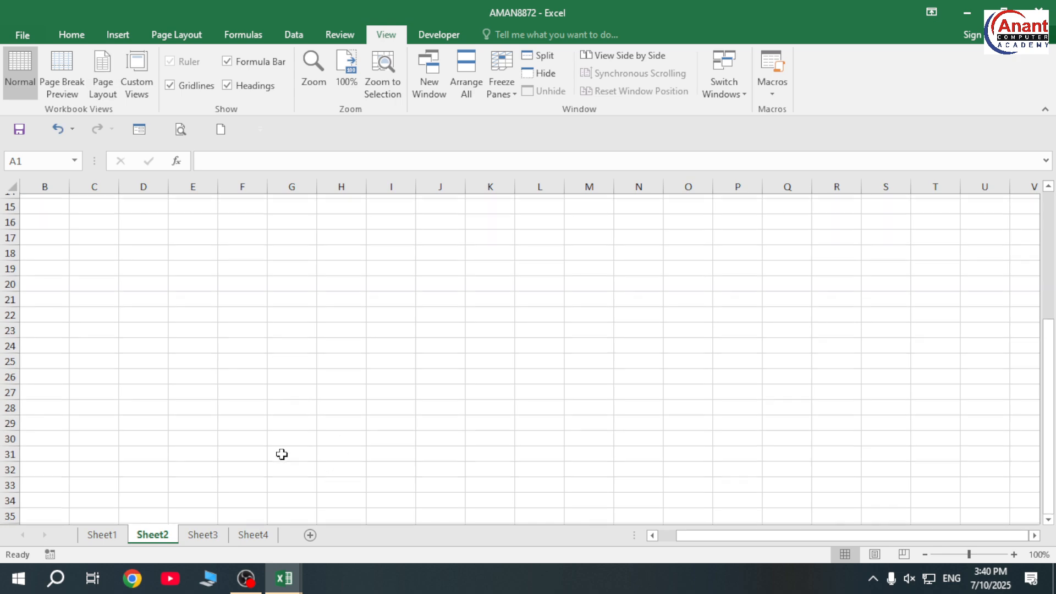
left_click(254, 535)
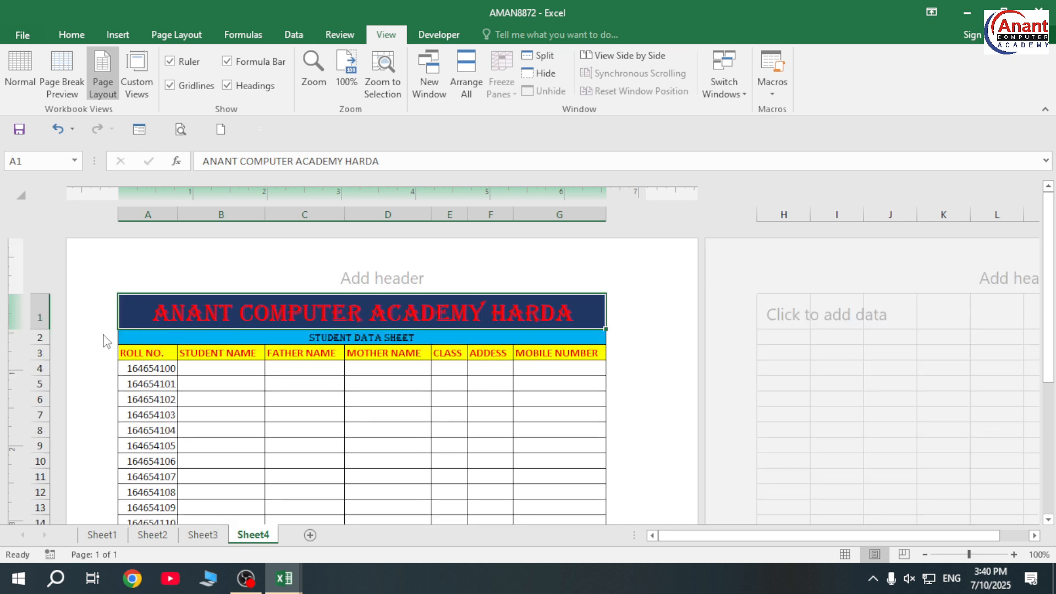
Step: Apply the Narrow margins preset to the student data sheet
left_click(177, 34)
left_click(119, 88)
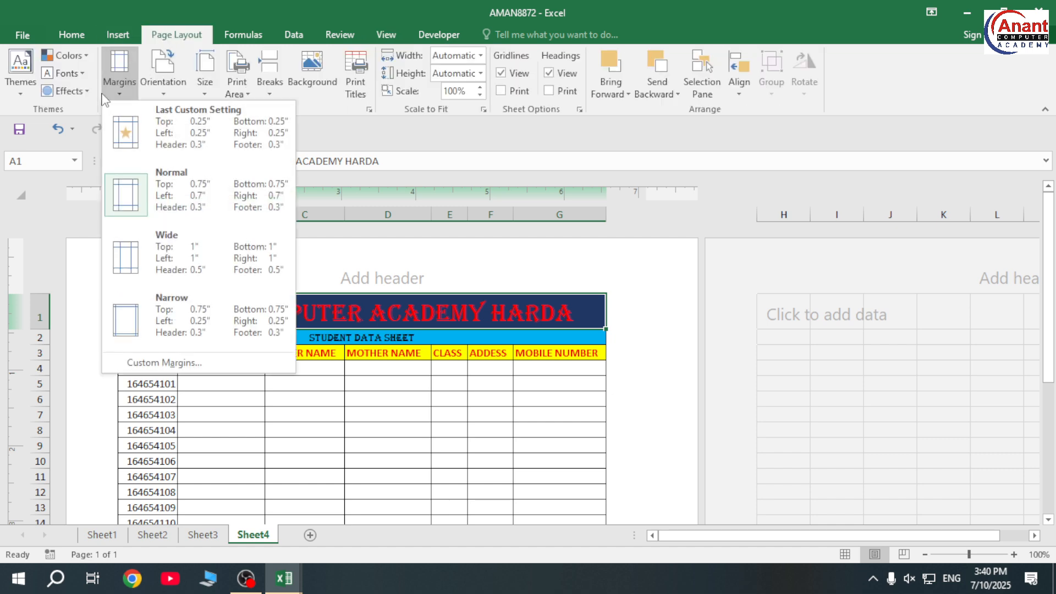
left_click(164, 313)
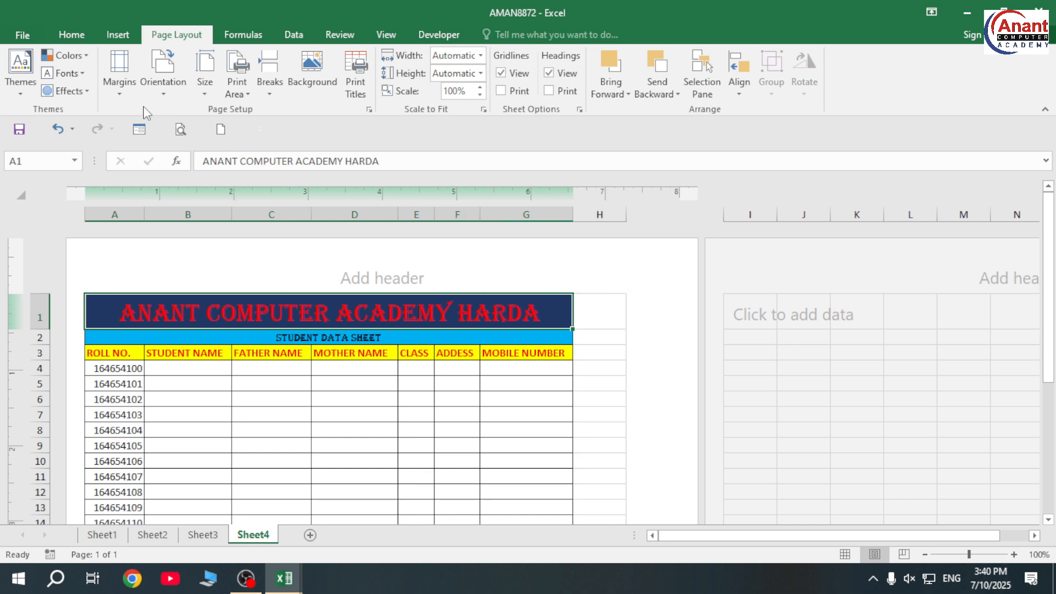
Step: Examine the Page Setup margin, header/footer, sheet and page settings, including the paper sizes, and close without changes
left_click(118, 80)
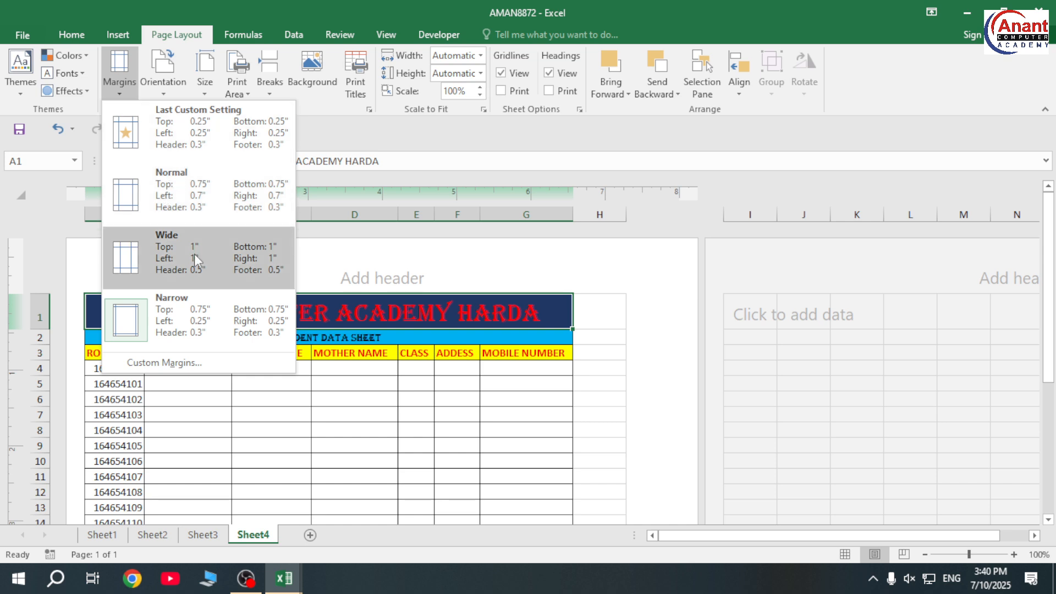
left_click(157, 370)
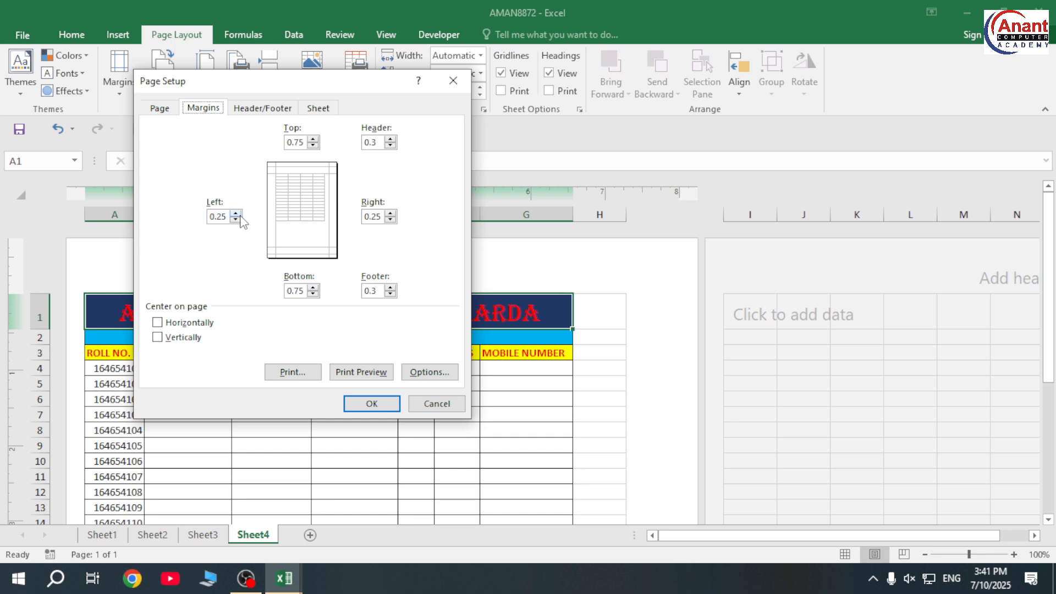
left_click(270, 108)
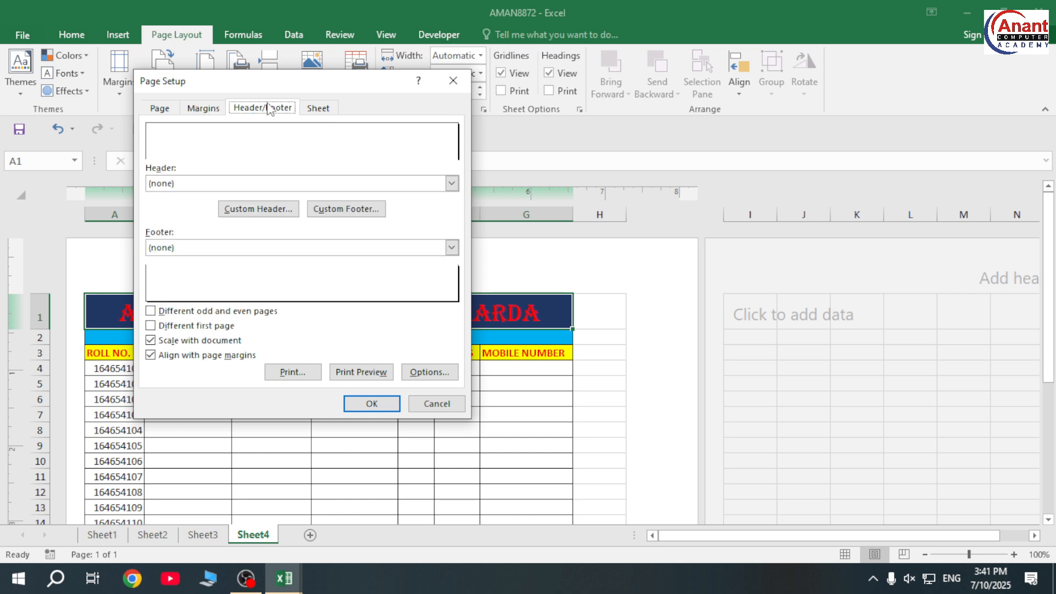
left_click(319, 108)
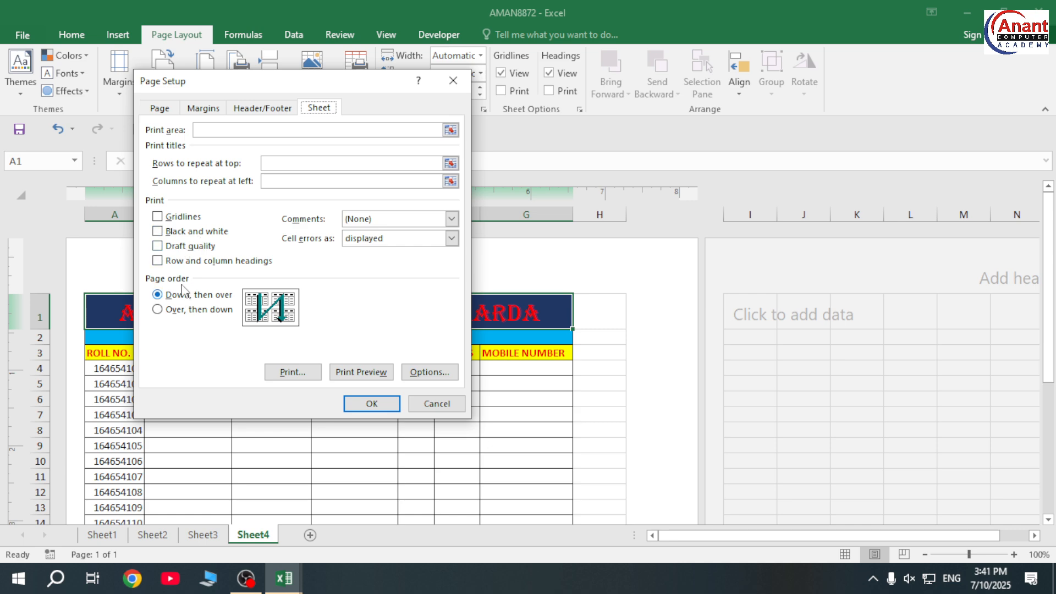
left_click(162, 109)
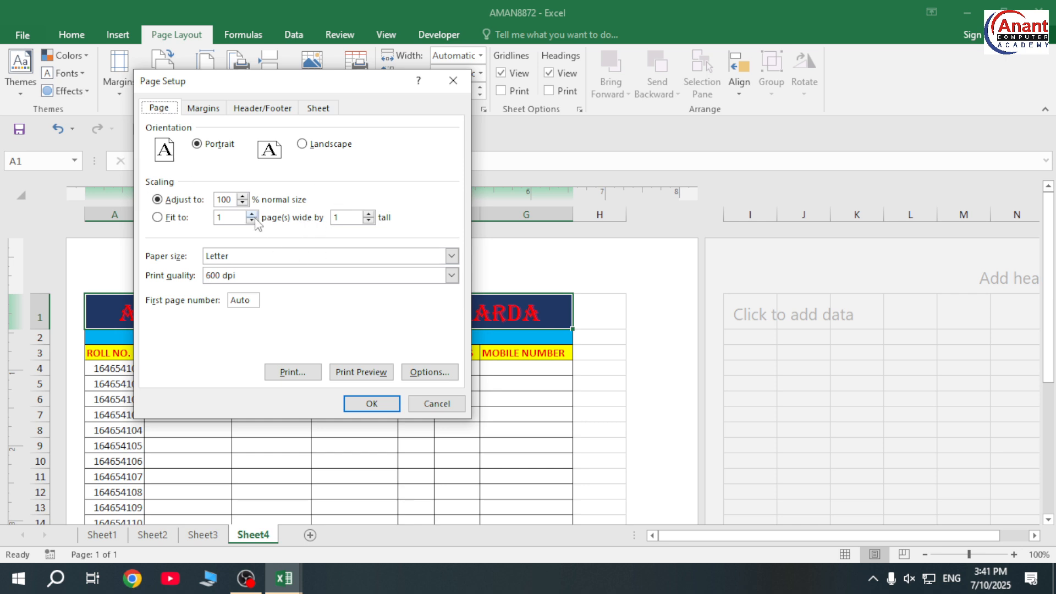
left_click(198, 110)
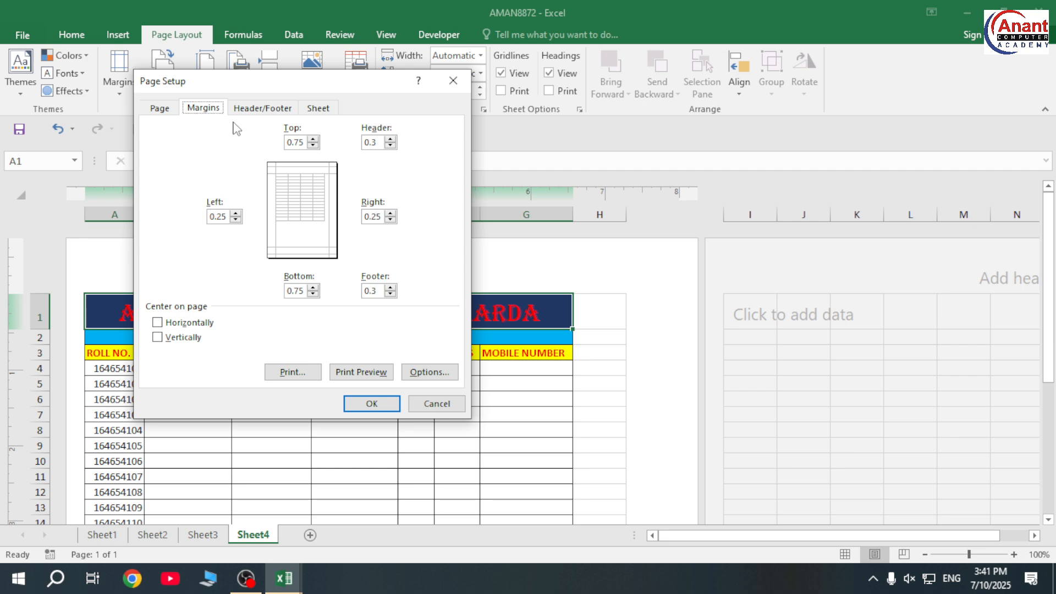
left_click(159, 109)
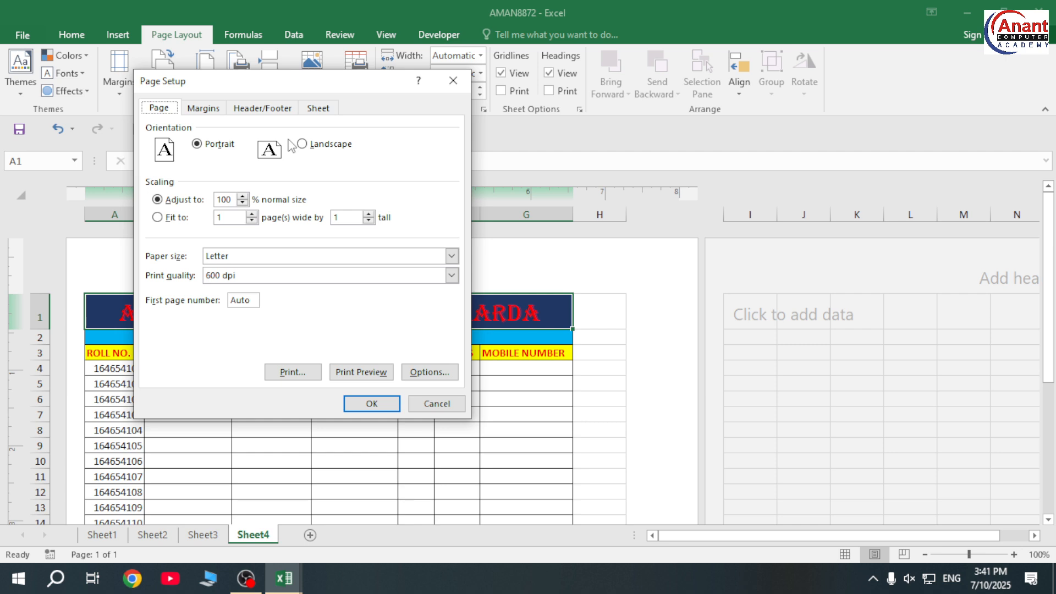
left_click(253, 256)
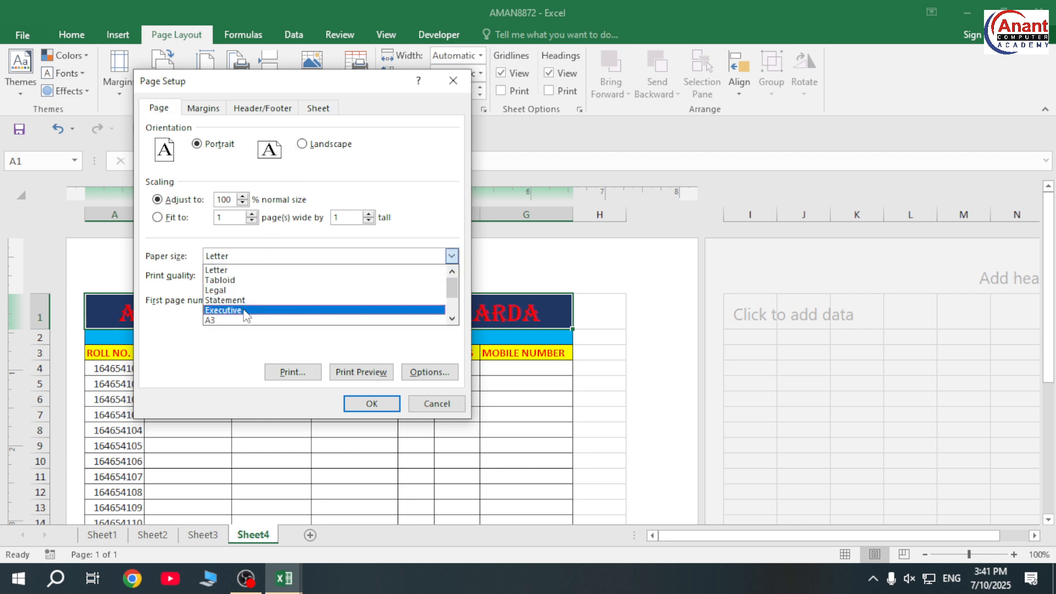
scroll(264, 310, "down", 2)
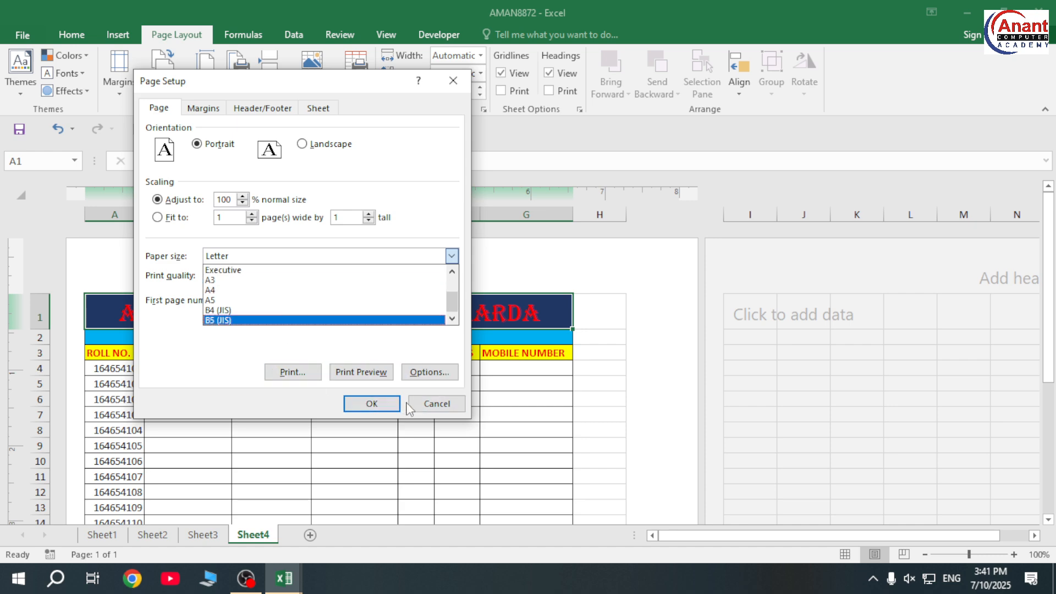
left_click(432, 404)
Step: Set the student data sheet's page orientation to Landscape and its paper size to A4
left_click(165, 92)
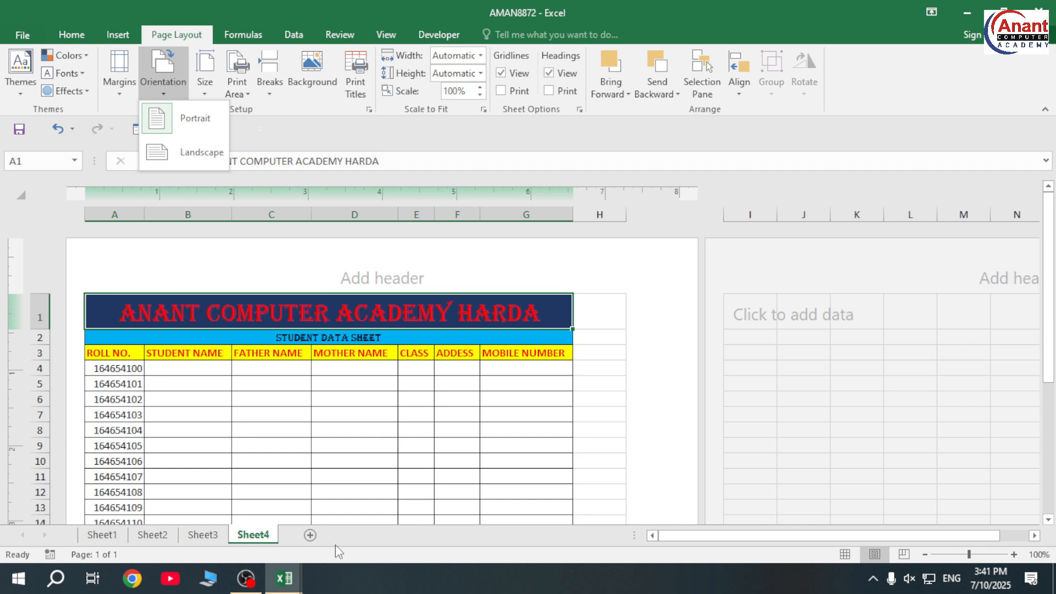
left_click(295, 482)
scroll(317, 359, "down", 5)
scroll(320, 350, "down", 1)
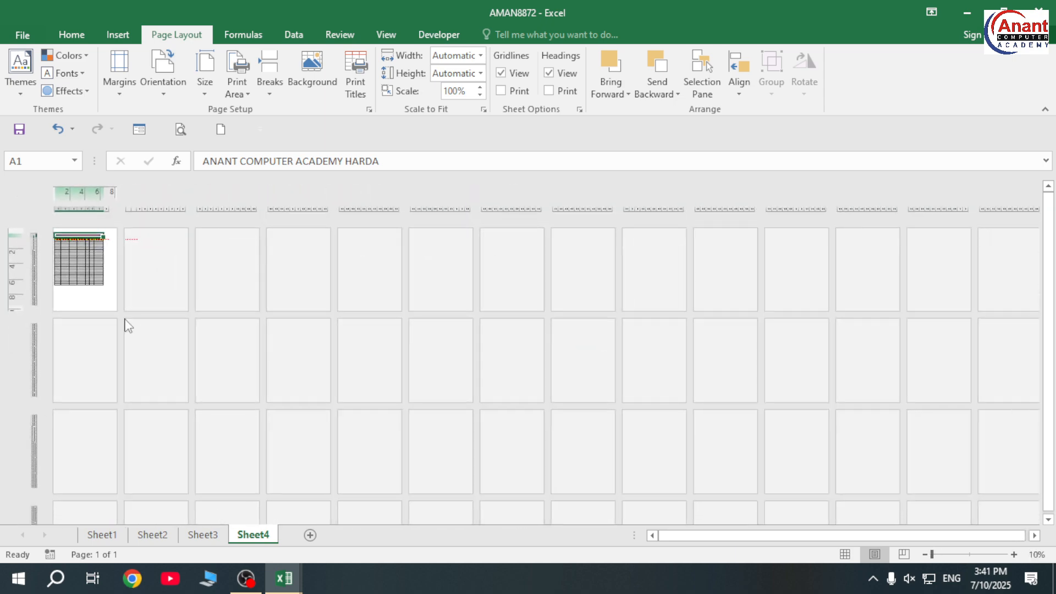
scroll(107, 283, "up", 2)
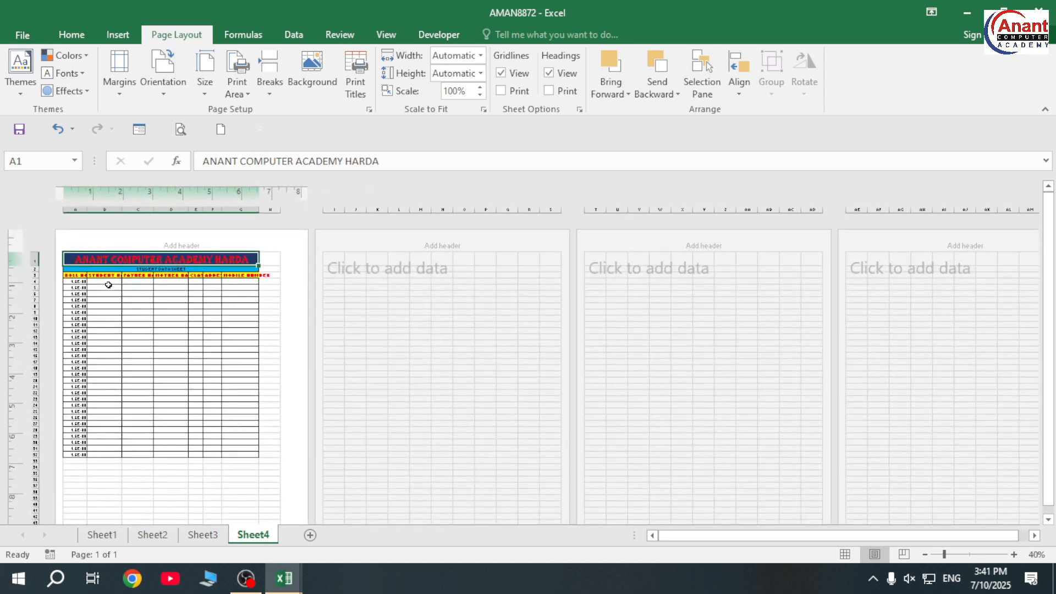
left_click(159, 80)
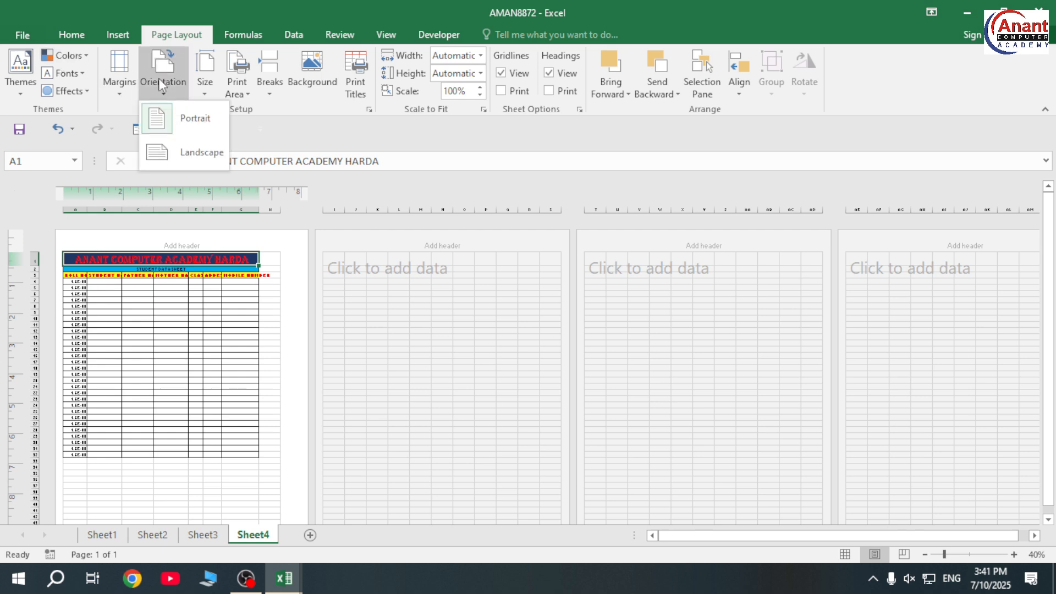
left_click(189, 149)
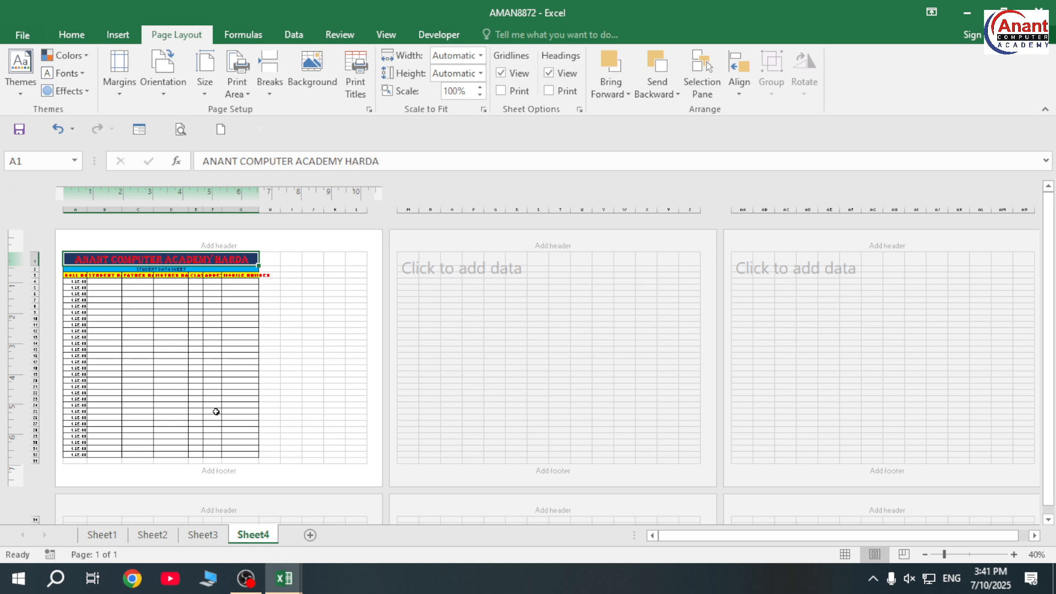
left_click(197, 80)
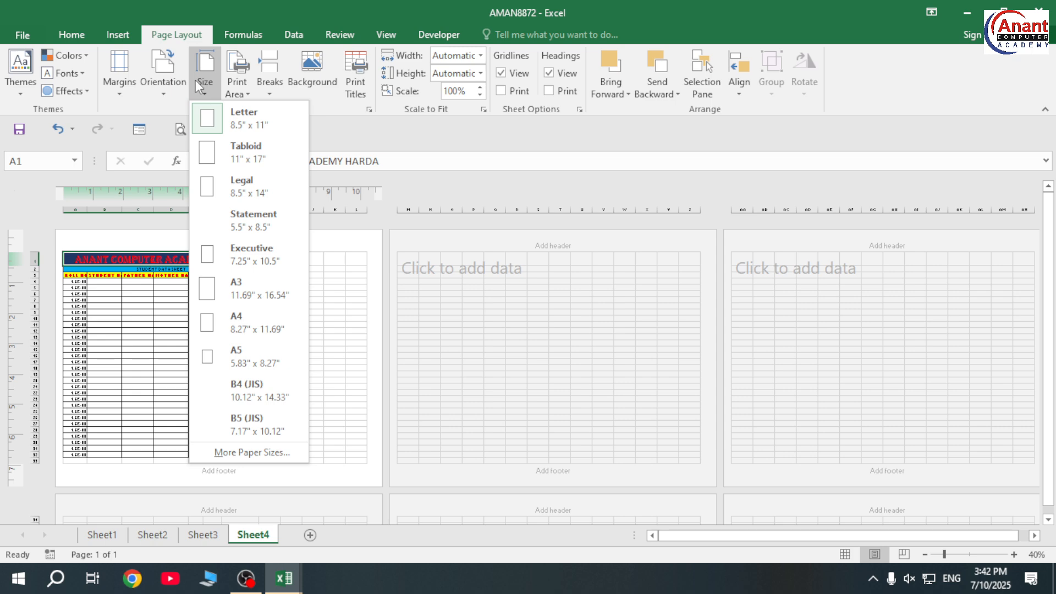
left_click(247, 327)
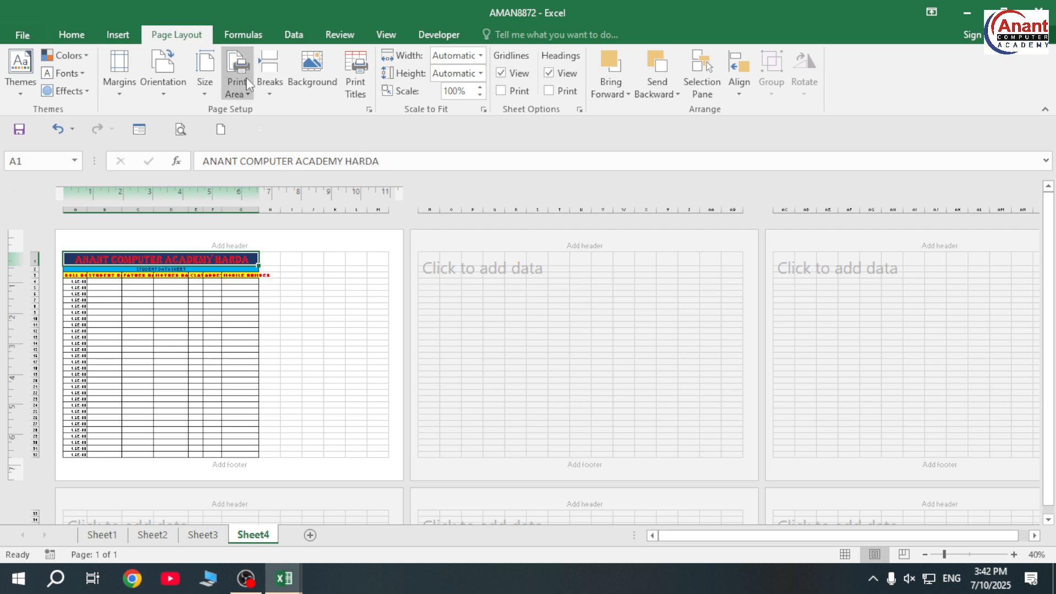
Step: Set cells A3:C8, covering the roll number, student name and father name columns, as the print area
left_click(248, 93)
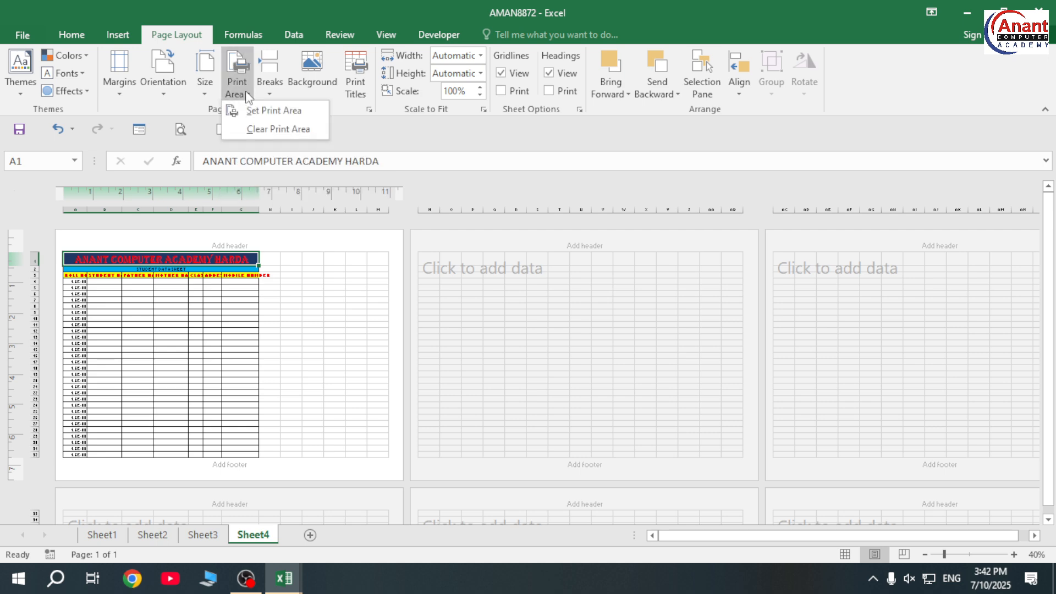
left_click(264, 354)
left_click(245, 343)
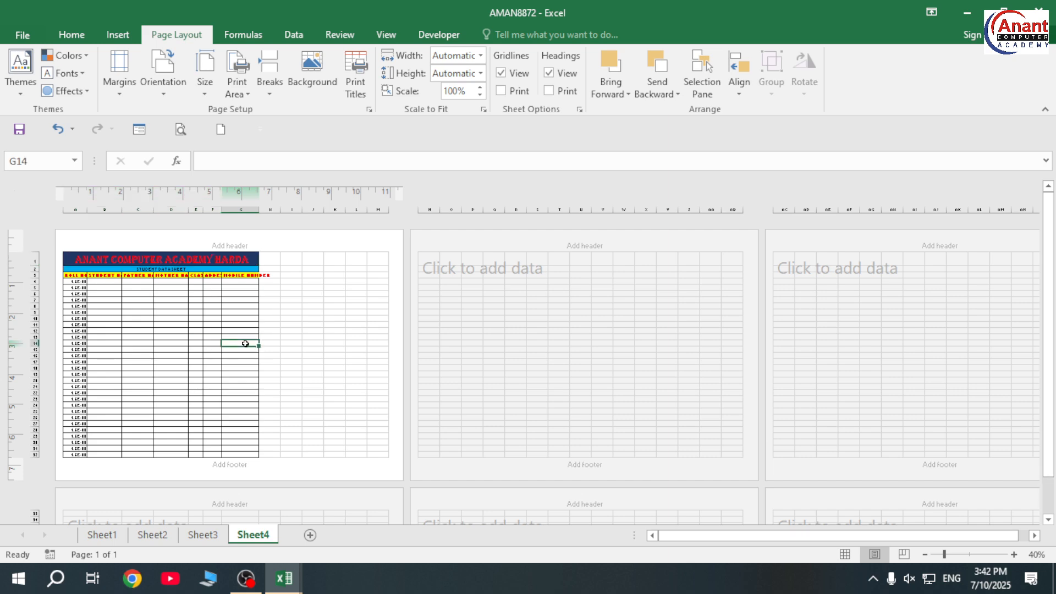
scroll(246, 343, "up", 11)
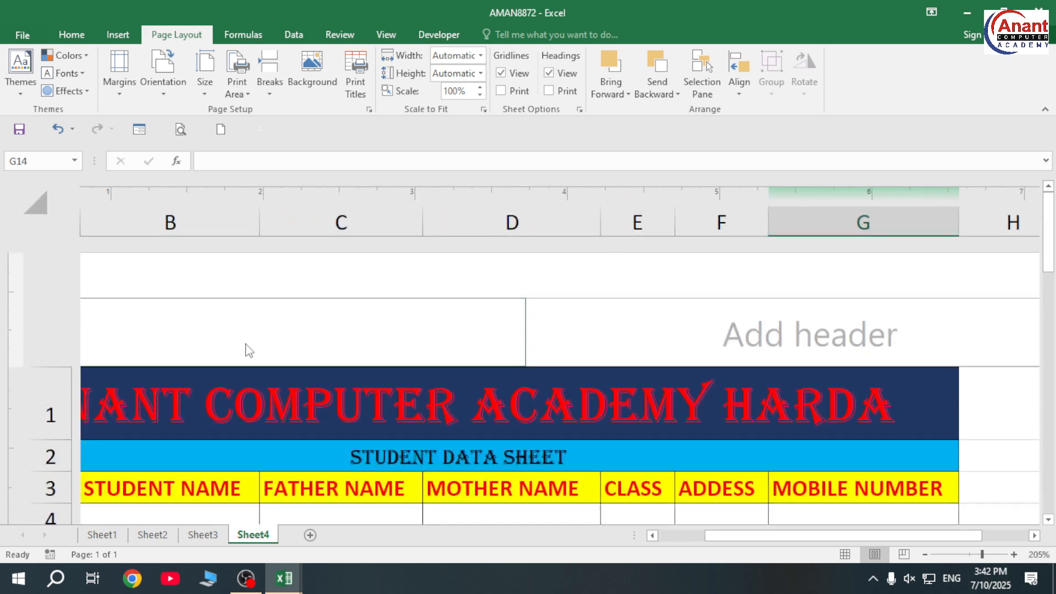
left_click_drag(746, 536, 504, 531)
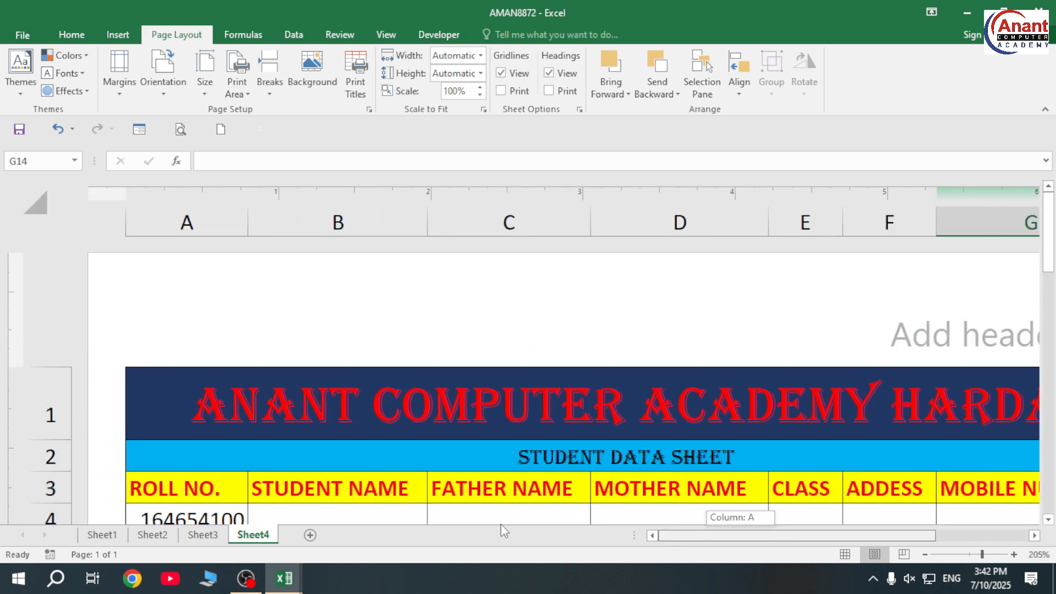
scroll(154, 299, "down", 5)
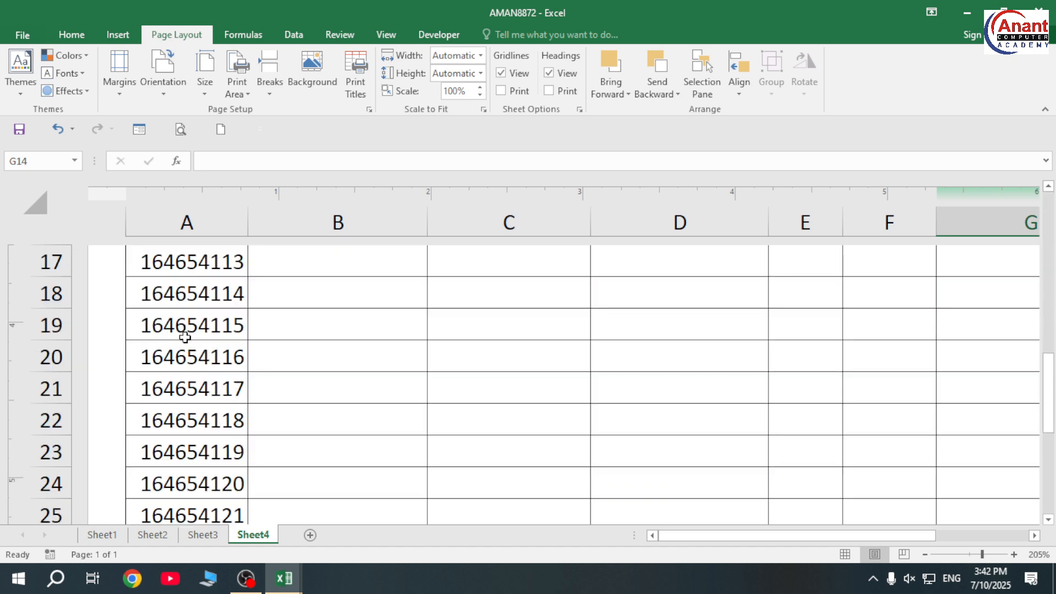
scroll(185, 337, "down", 6)
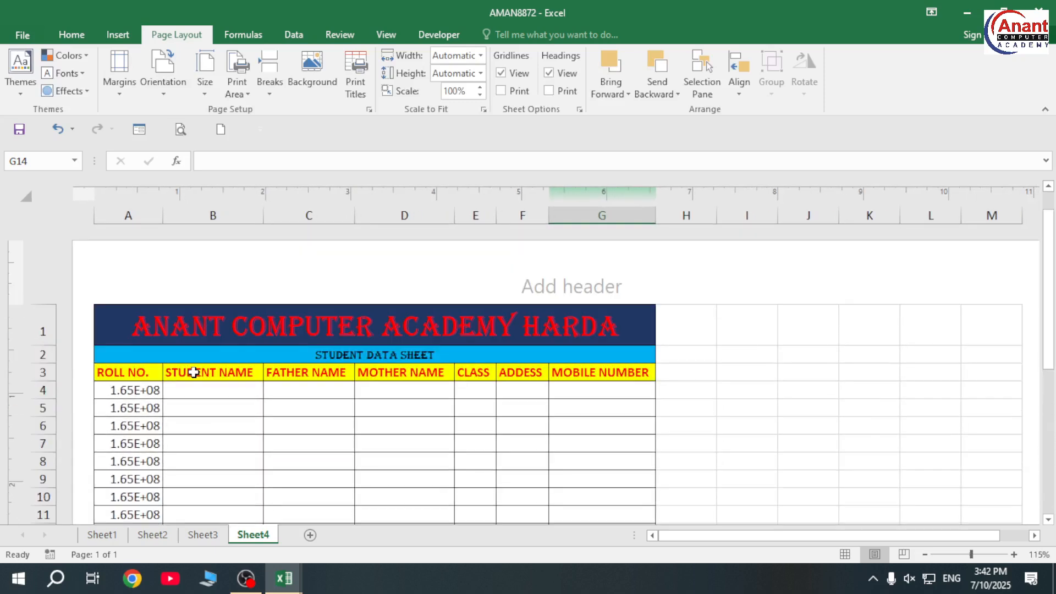
left_click_drag(121, 309, 274, 441)
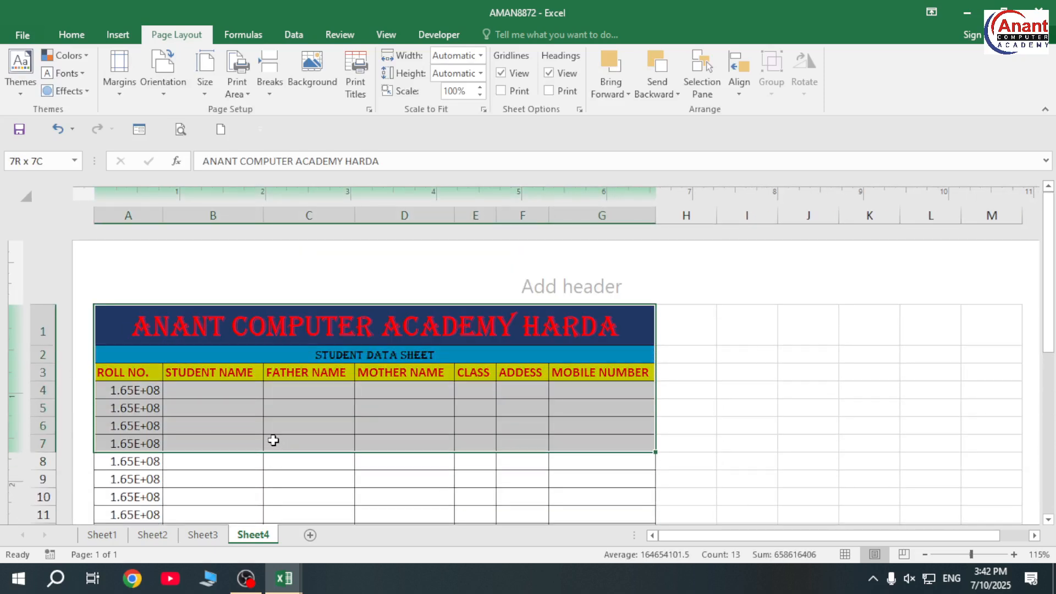
left_click(175, 447)
left_click_drag(117, 372, 297, 461)
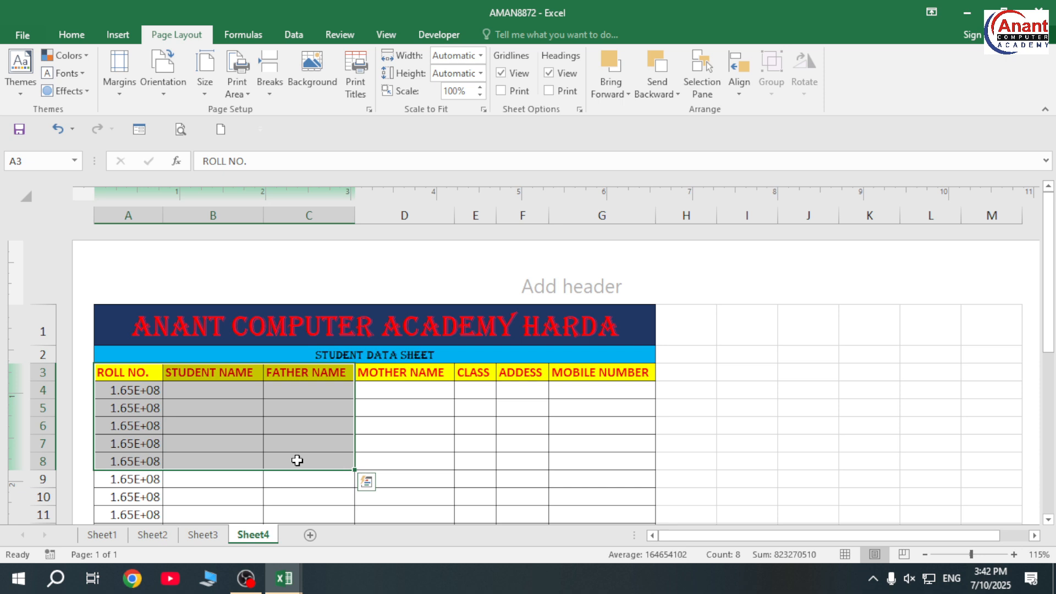
left_click(239, 79)
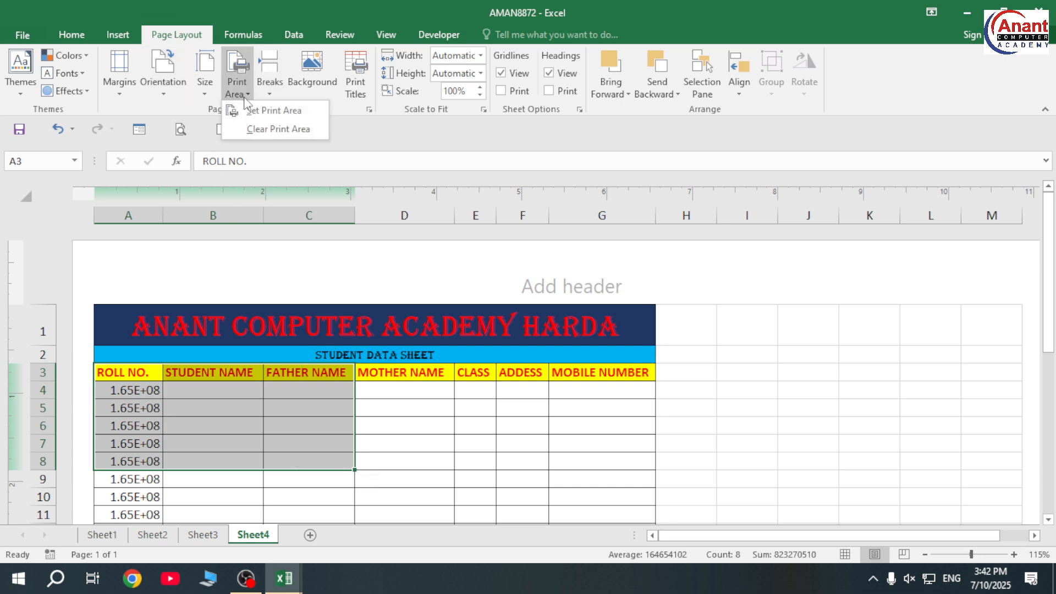
left_click(269, 111)
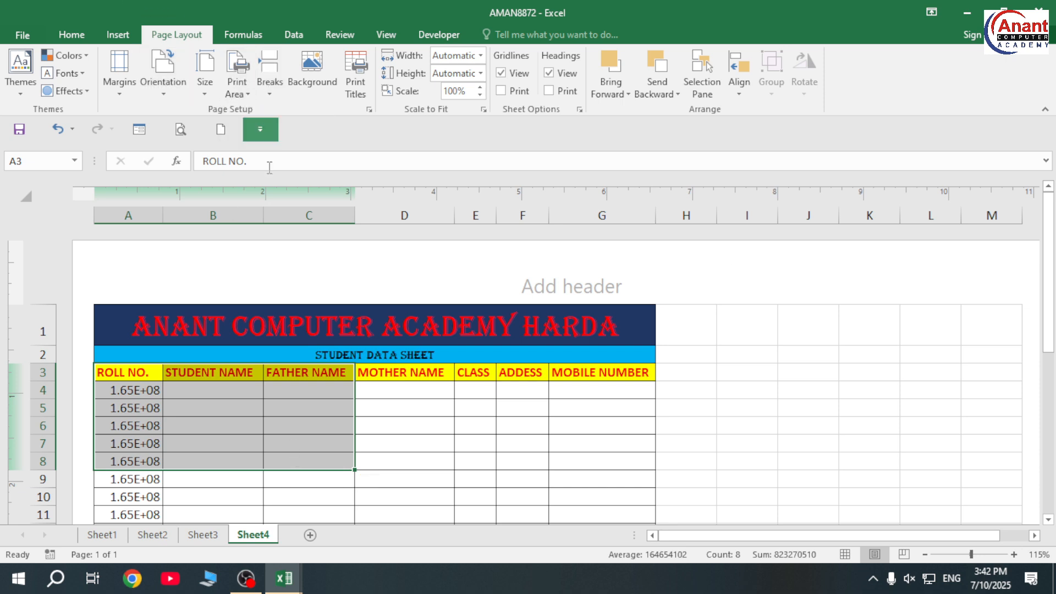
Step: Check the print preview of the restricted print area and return to the sheet
left_click(415, 432)
left_click(290, 444)
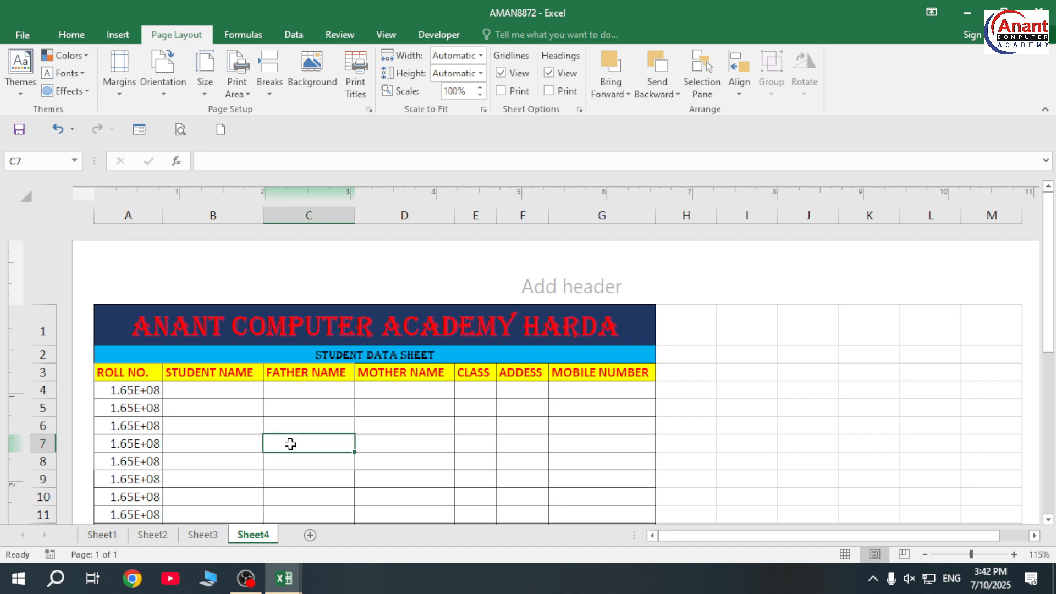
key("ctrl+p")
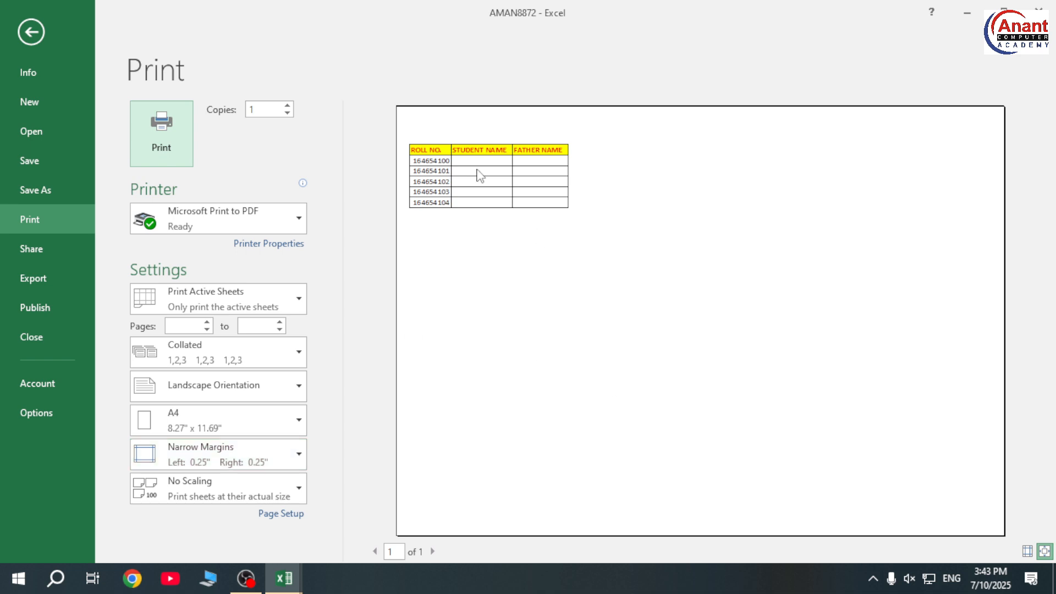
left_click(28, 28)
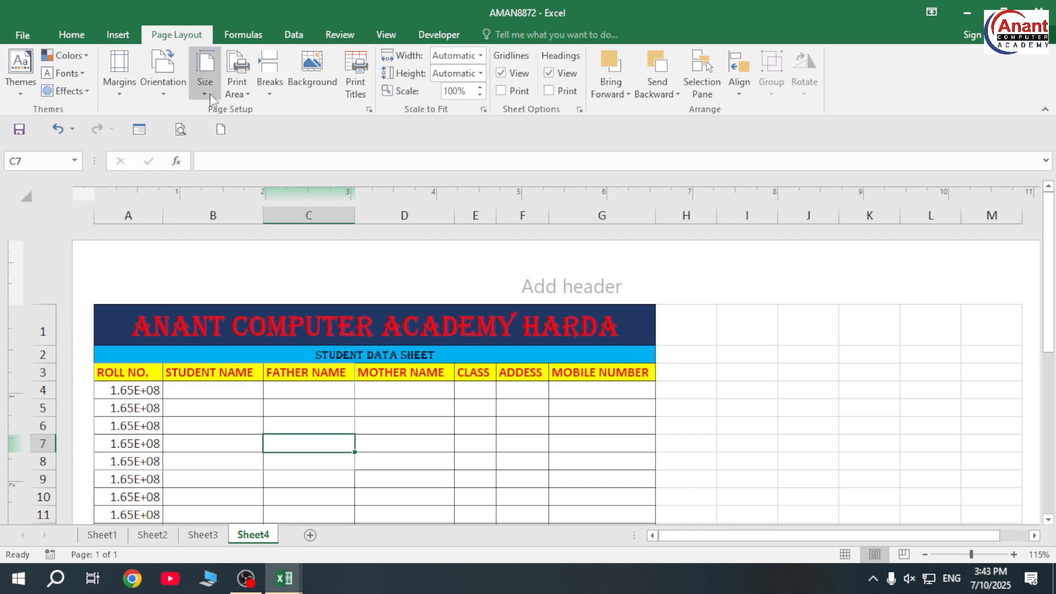
Step: Clear the print area and check the print preview of the full student data sheet
left_click(237, 88)
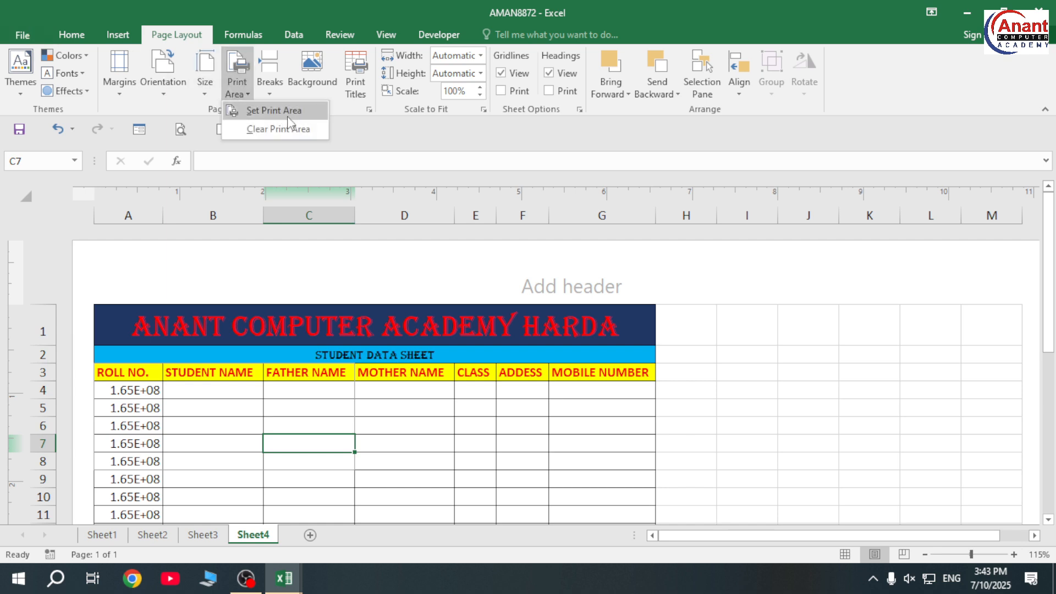
left_click(283, 129)
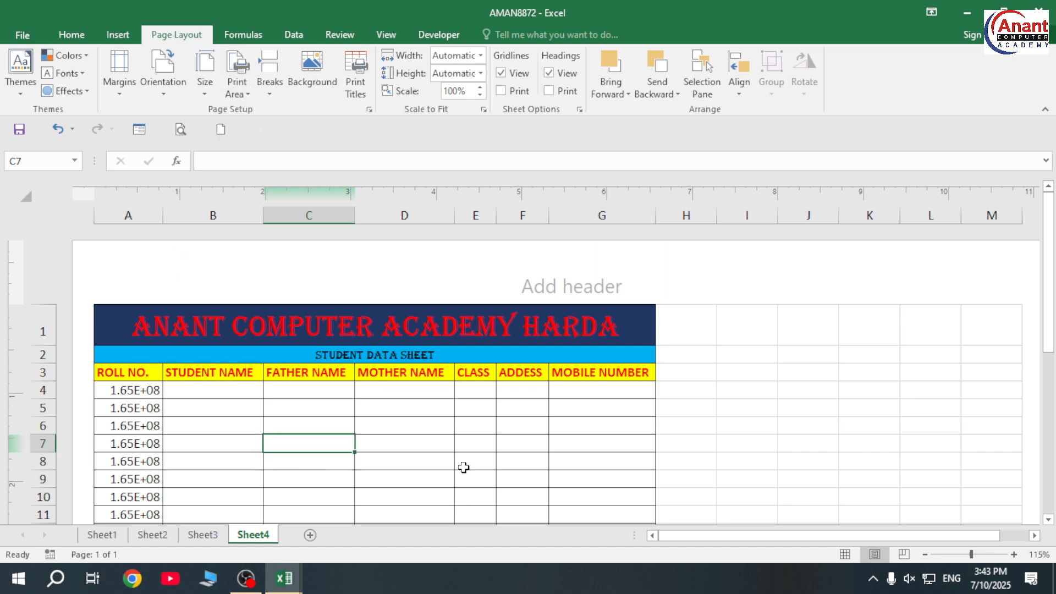
left_click(440, 462)
left_click(341, 454)
key("ctrl+p")
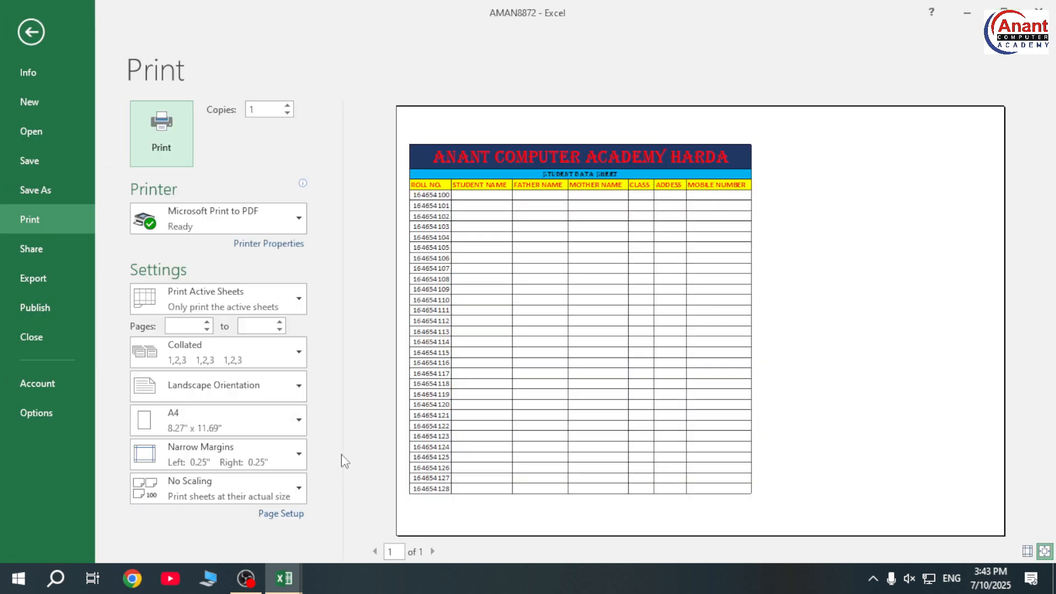
left_click(38, 35)
Step: Insert a page break at cell A5, above the second roll number row
left_click(270, 69)
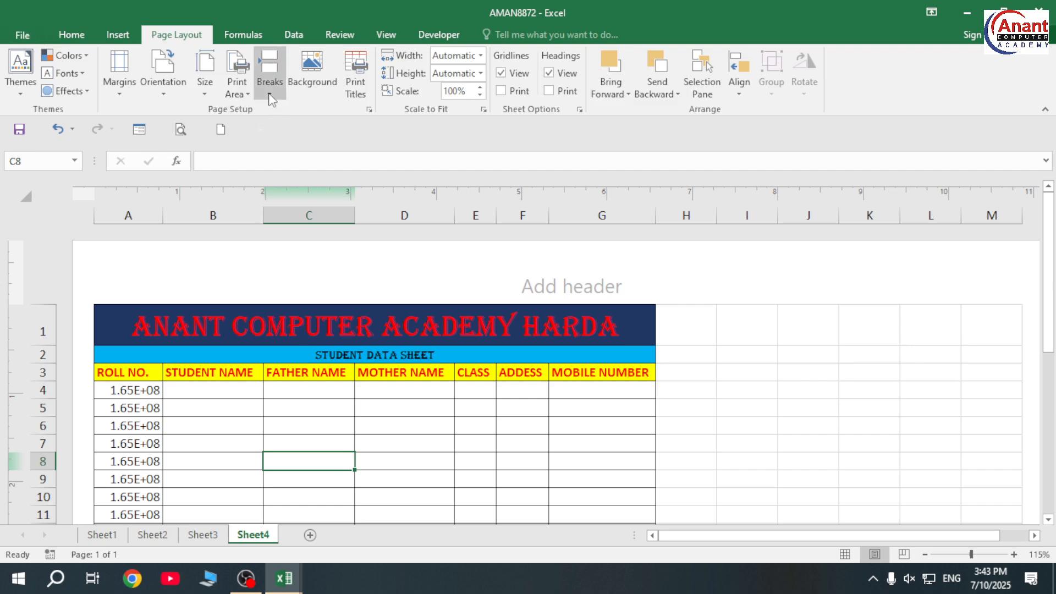
left_click(110, 395)
left_click(121, 406)
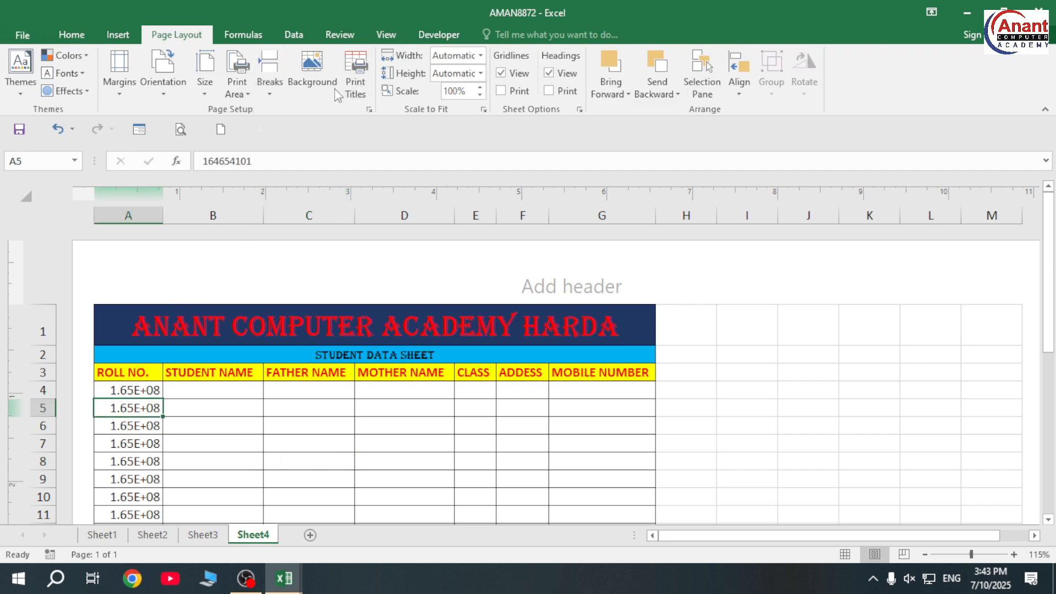
left_click(273, 83)
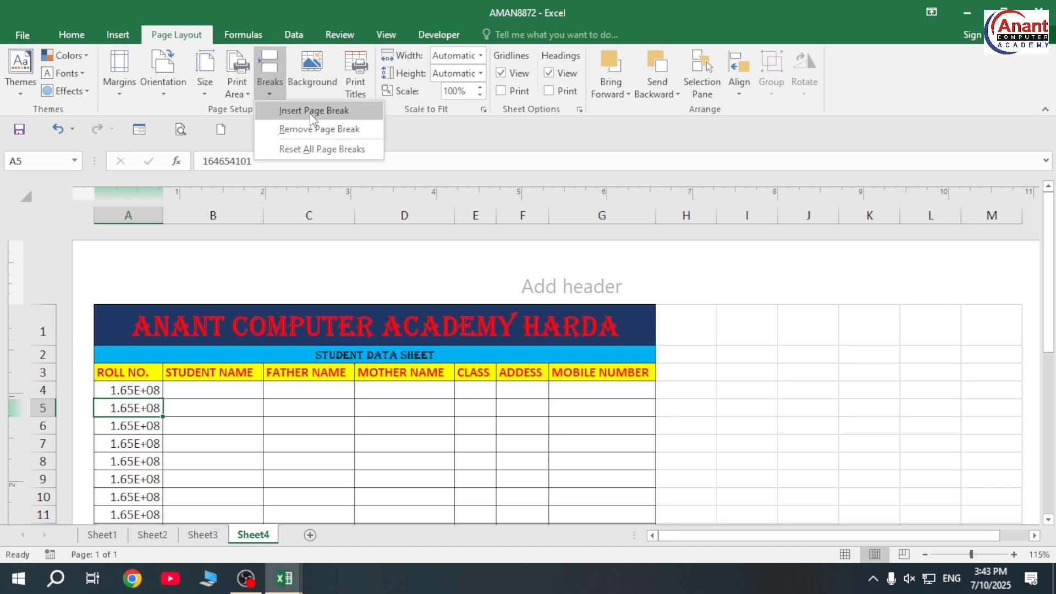
left_click(313, 111)
Step: Look over how the table splits across pages and undo the page break
scroll(191, 288, "down", 5)
left_click(156, 389)
scroll(160, 373, "up", 5)
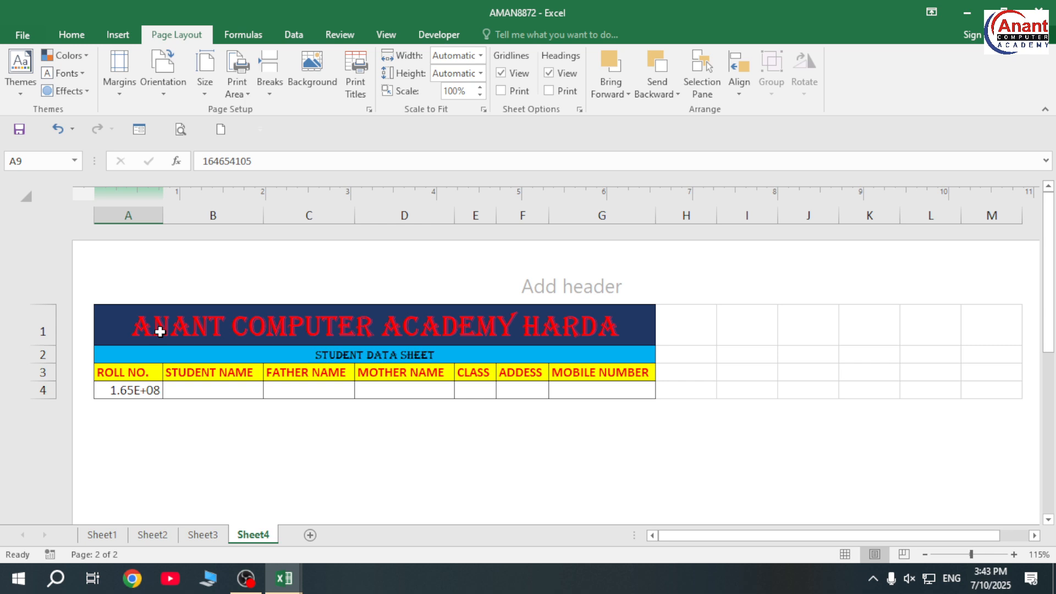
key("ctrl+z")
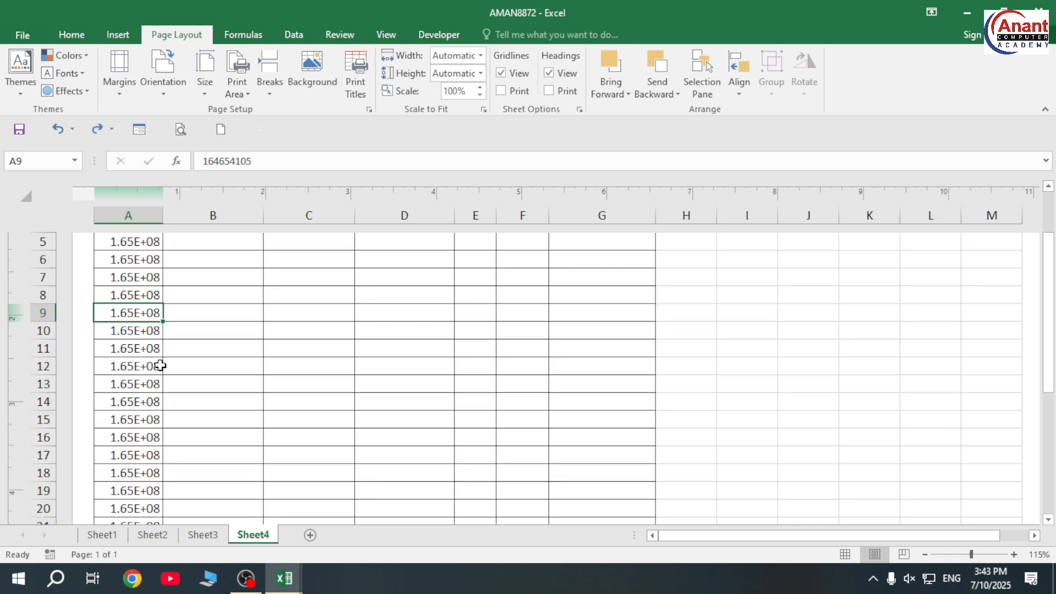
scroll(160, 366, "up", 3)
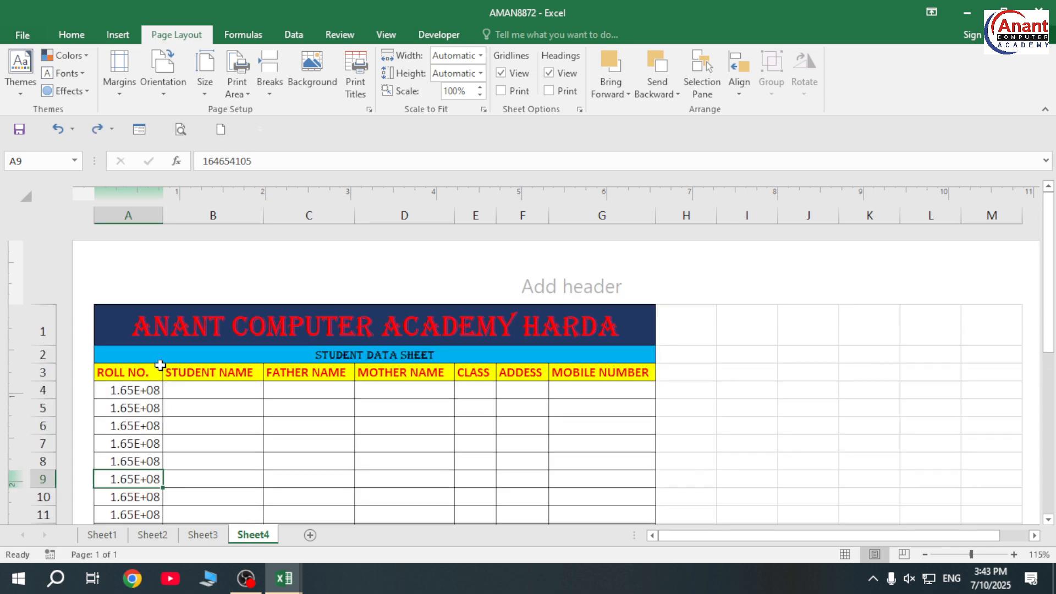
left_click(319, 82)
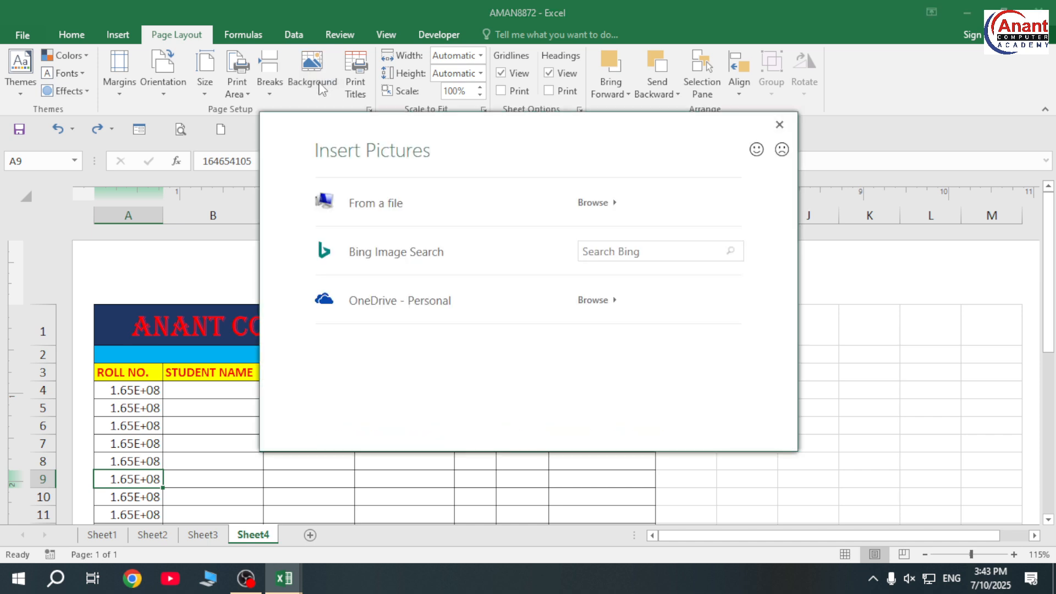
left_click(595, 203)
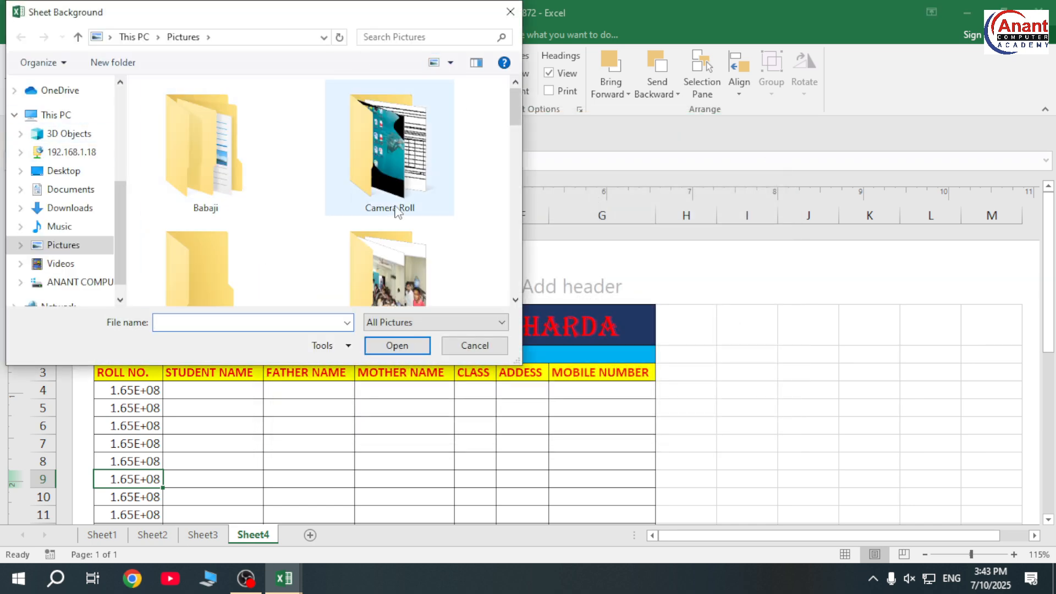
scroll(392, 236, "down", 1)
double_click(391, 237)
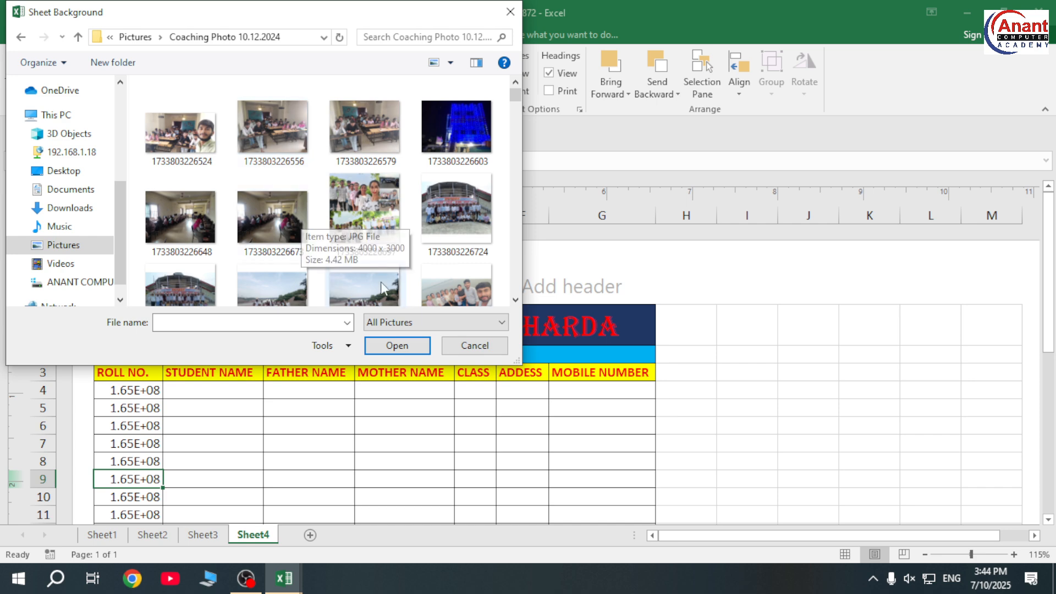
scroll(380, 275, "down", 1)
scroll(240, 246, "down", 1)
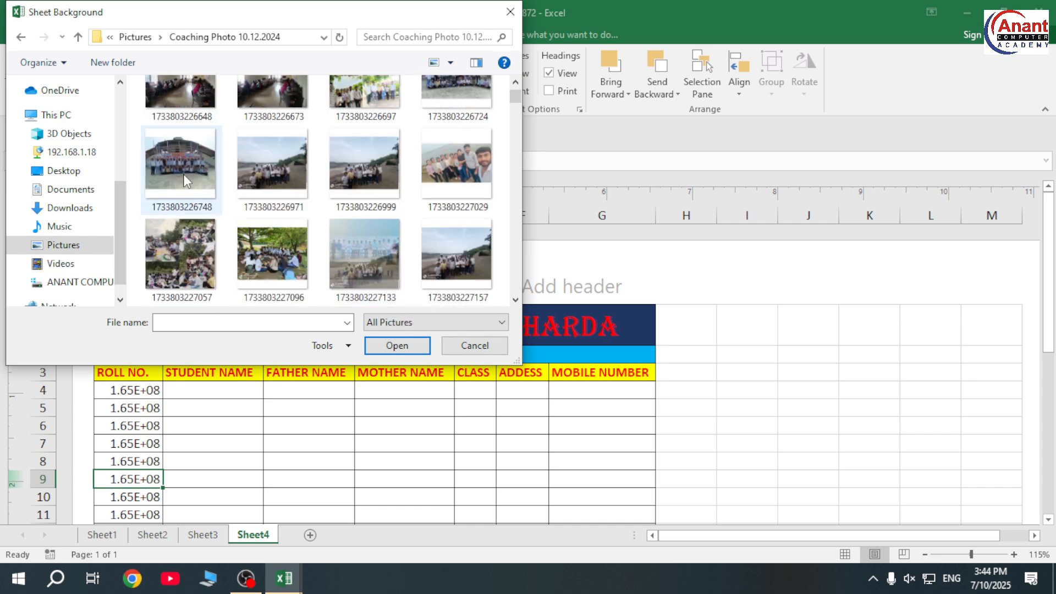
left_click(183, 160)
left_click(197, 246)
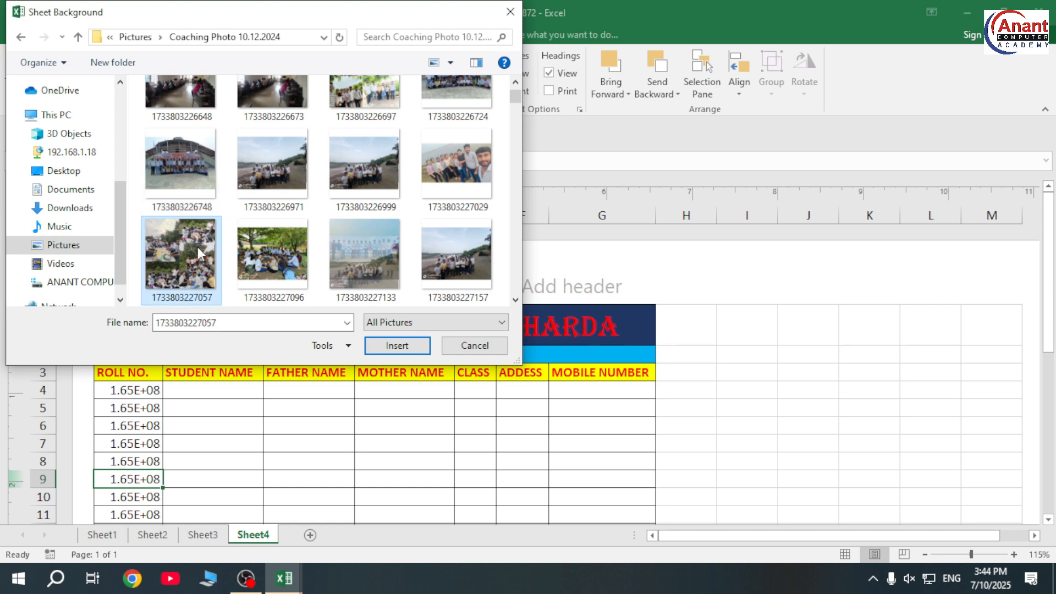
left_click(423, 341)
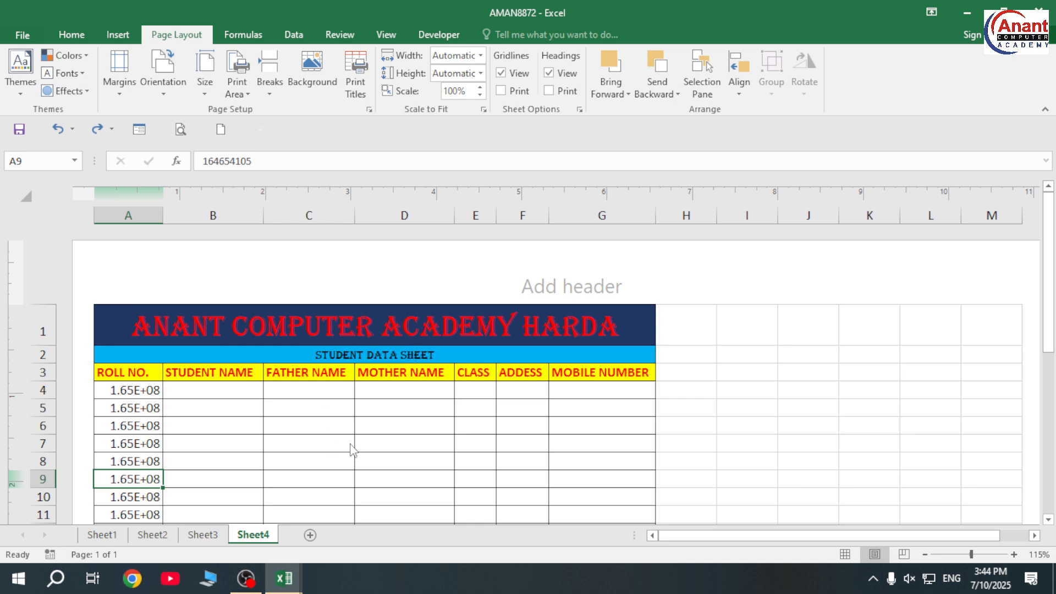
Step: Look over the background picture across the sheet's pages and delete the sheet background
left_click(322, 422)
scroll(476, 382, "down", 10)
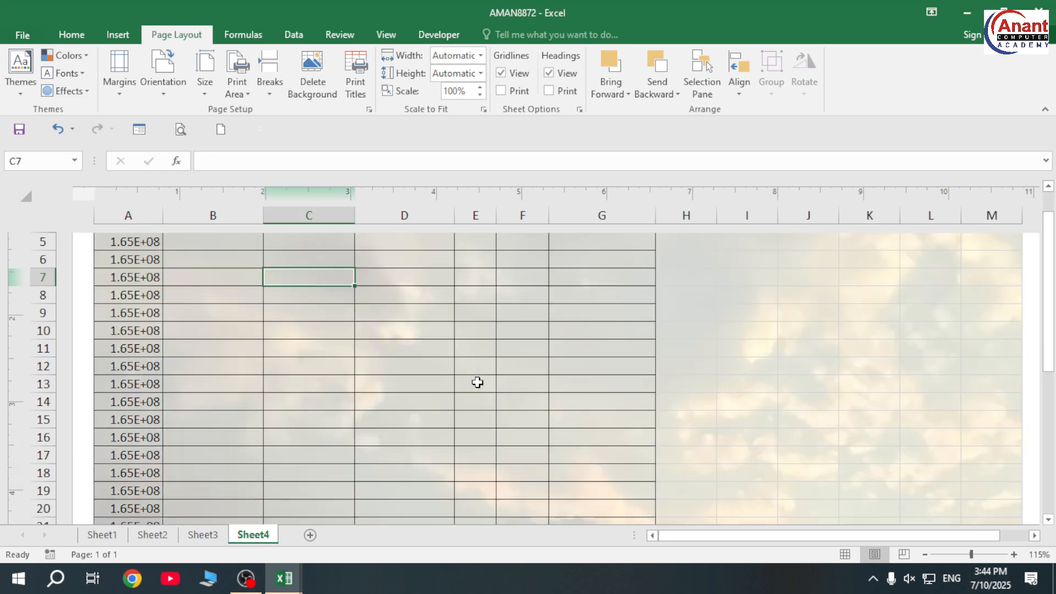
scroll(498, 407, "down", 4)
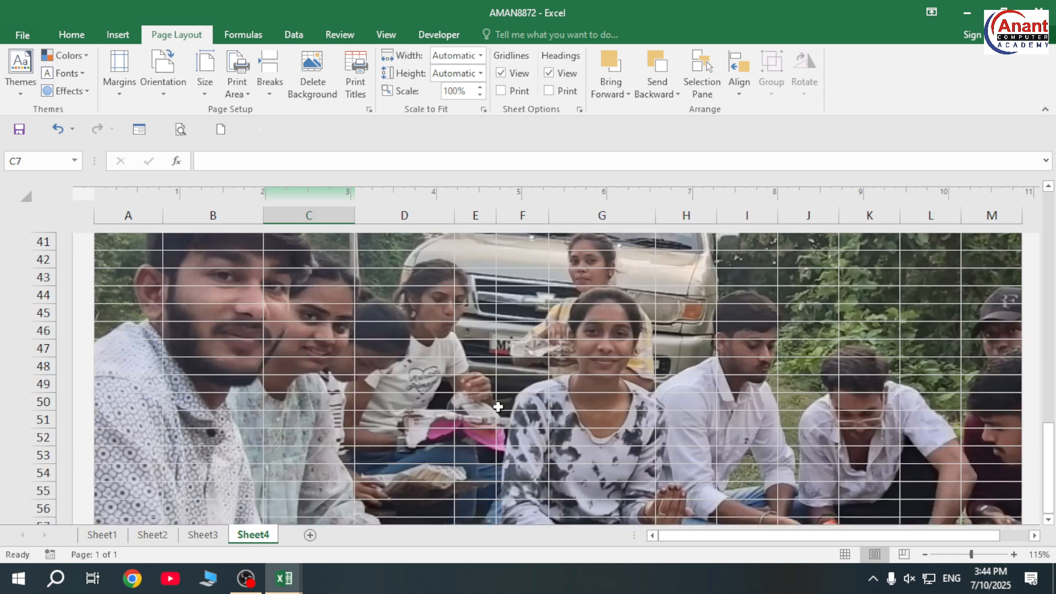
scroll(497, 407, "down", 3)
scroll(498, 407, "up", 3)
scroll(409, 389, "down", 20)
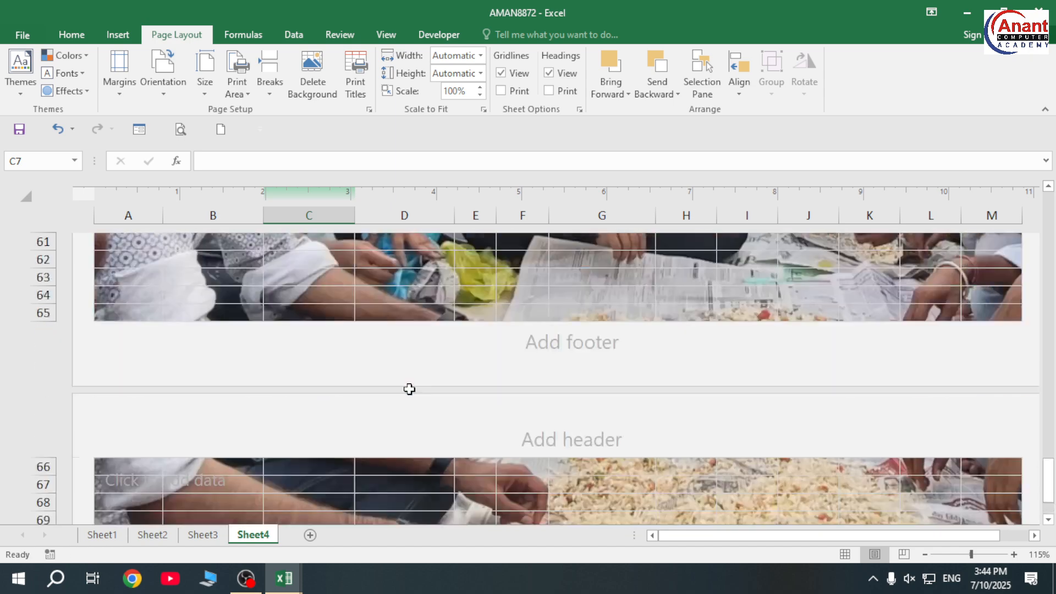
scroll(409, 389, "down", 4)
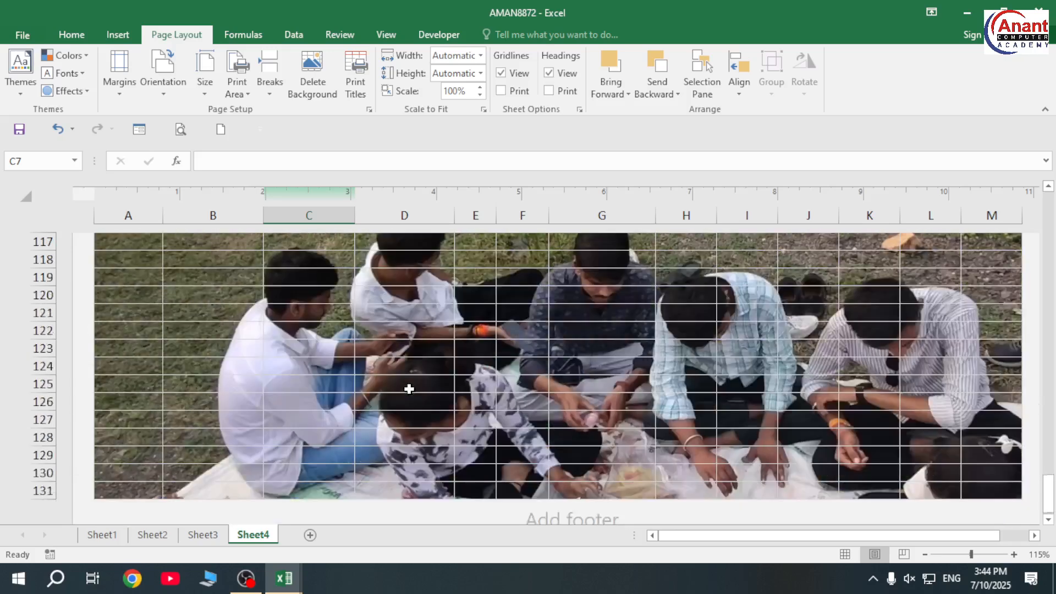
scroll(409, 389, "down", 1)
scroll(409, 389, "up", 1)
scroll(412, 385, "up", 20)
scroll(421, 379, "up", 18)
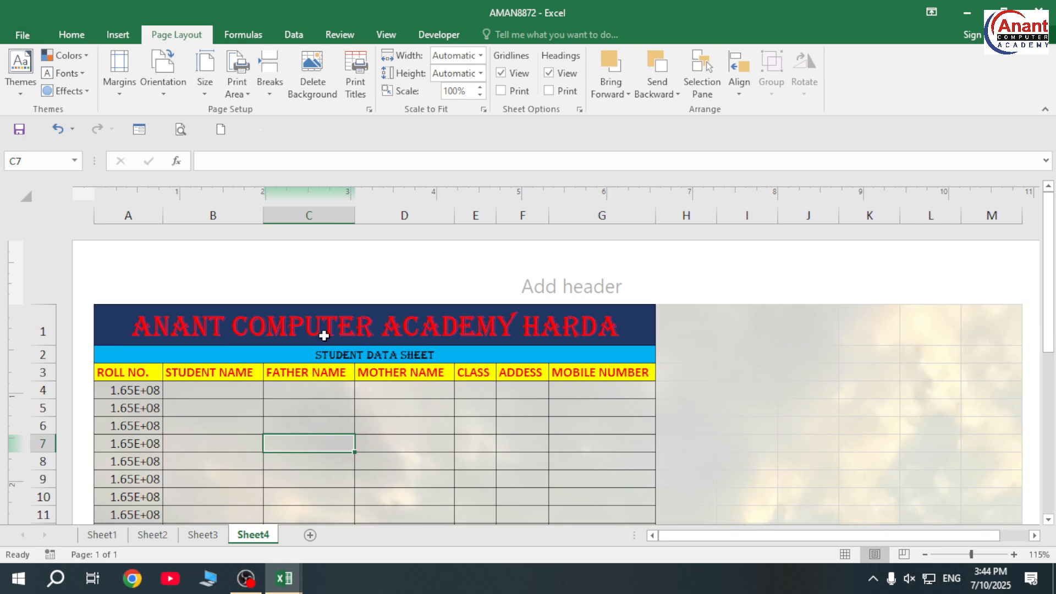
left_click(311, 72)
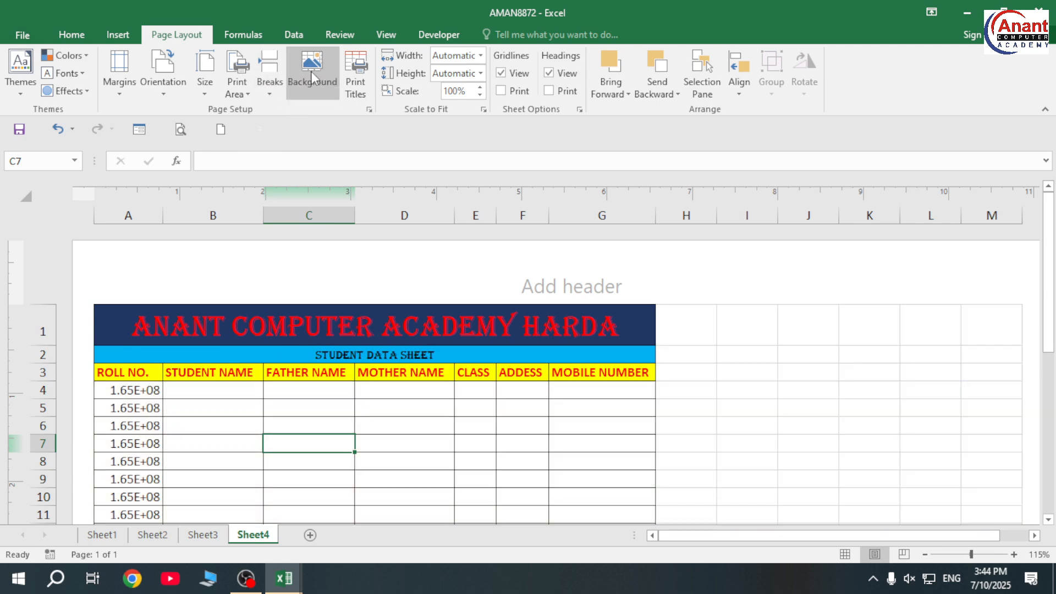
Step: Set the print width to 3 pages and examine the resulting page layout of the sheet
left_click(480, 56)
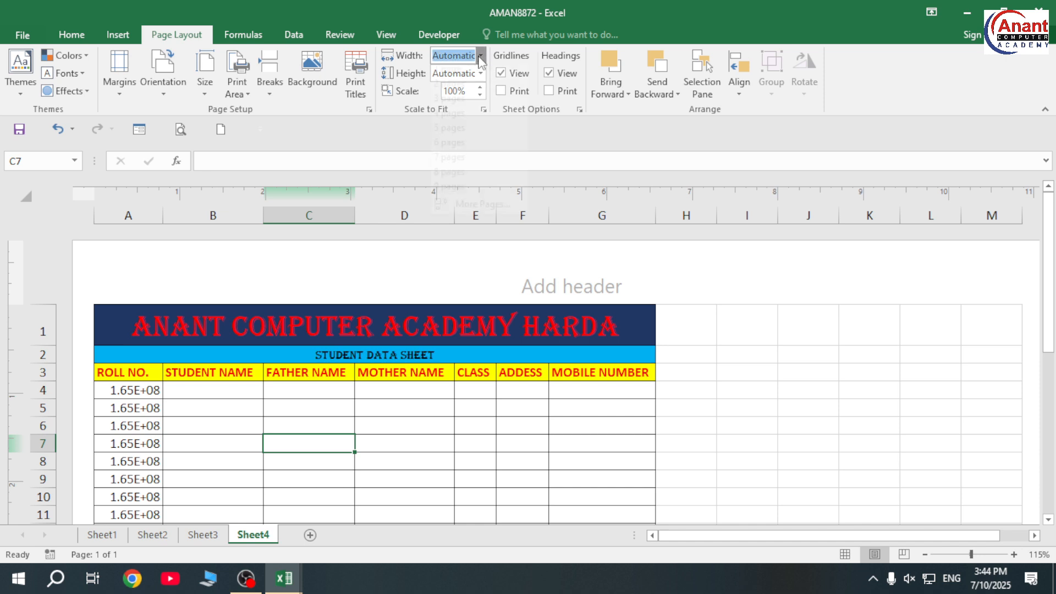
left_click(459, 87)
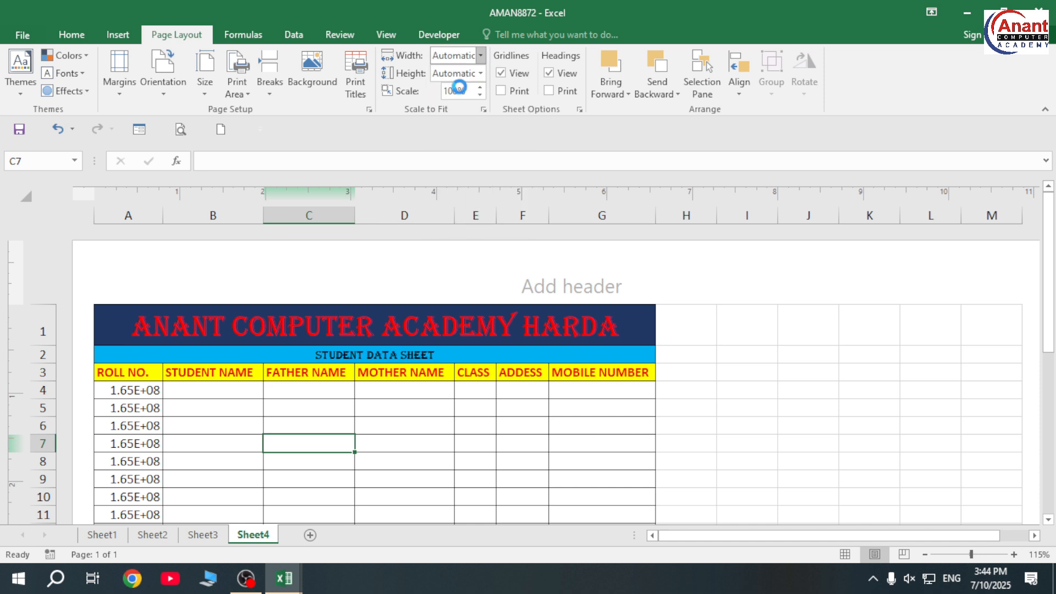
left_click(481, 56)
left_click(472, 119)
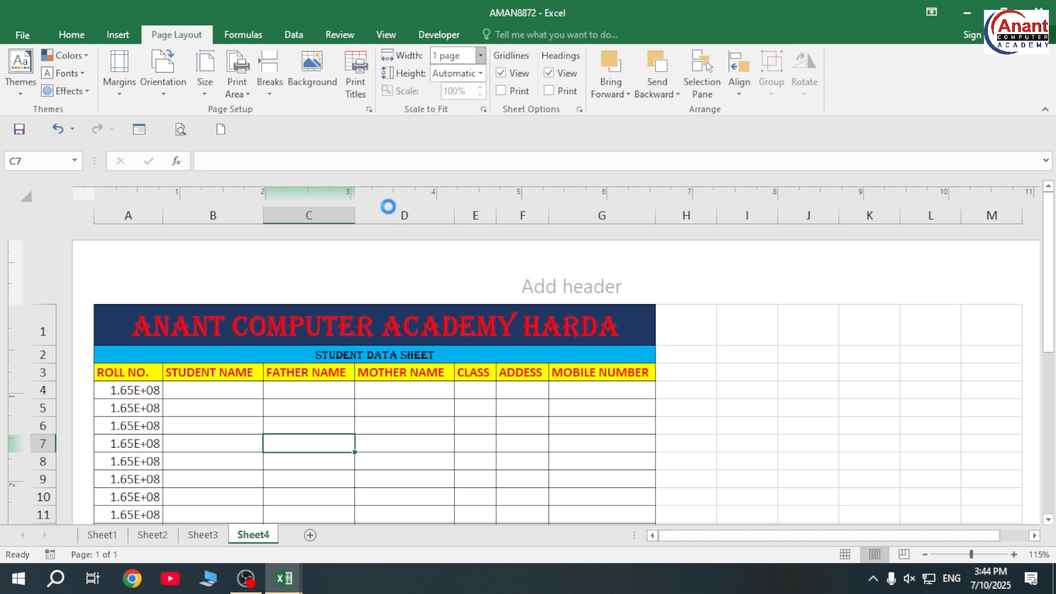
scroll(297, 320, "down", 5)
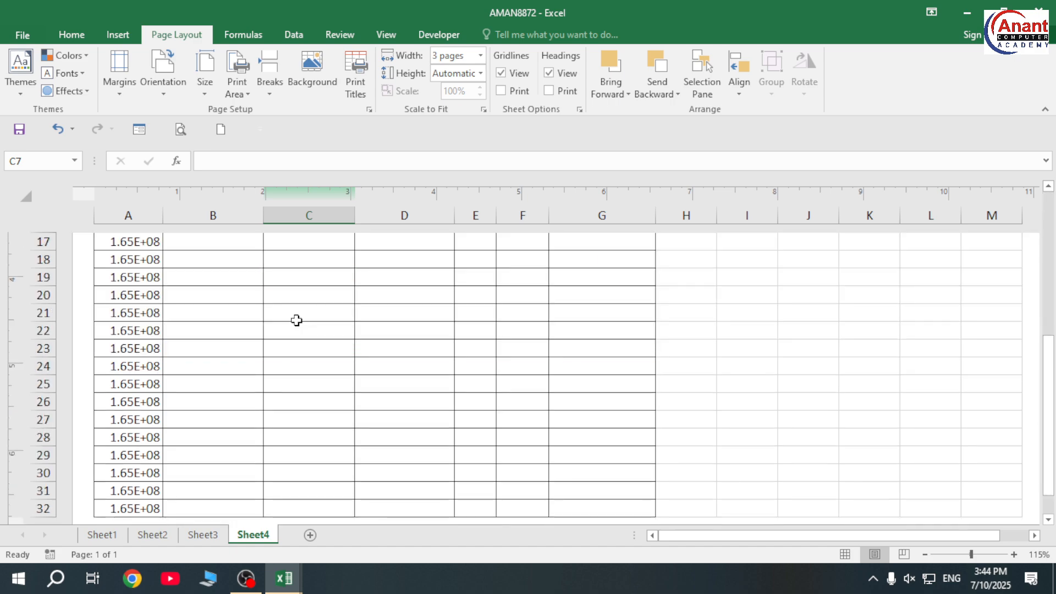
scroll(297, 320, "up", 4)
scroll(296, 321, "down", 6, "ctrl")
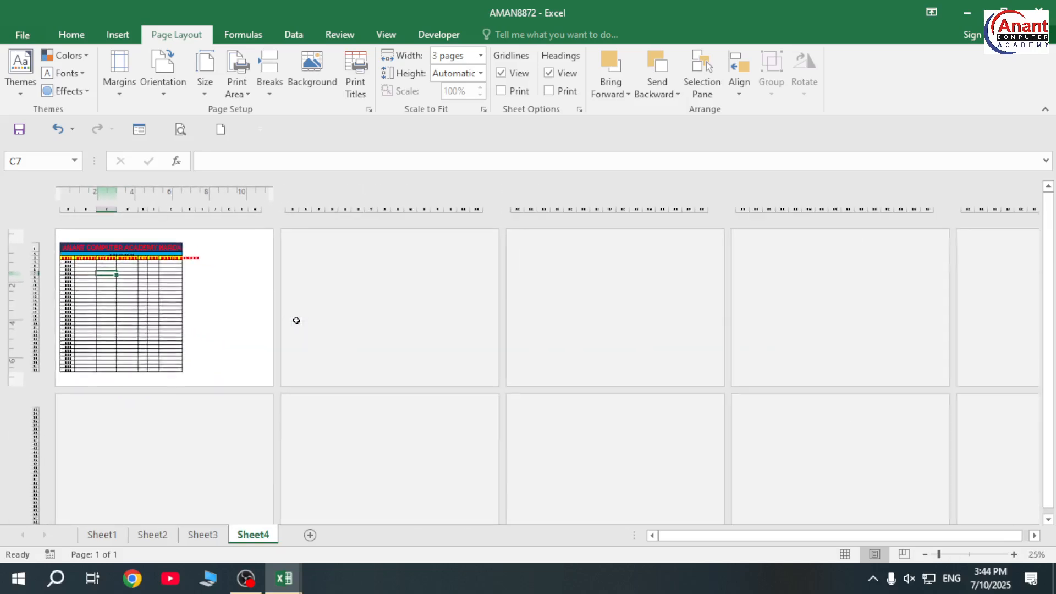
scroll(201, 323, "up", 1, "ctrl")
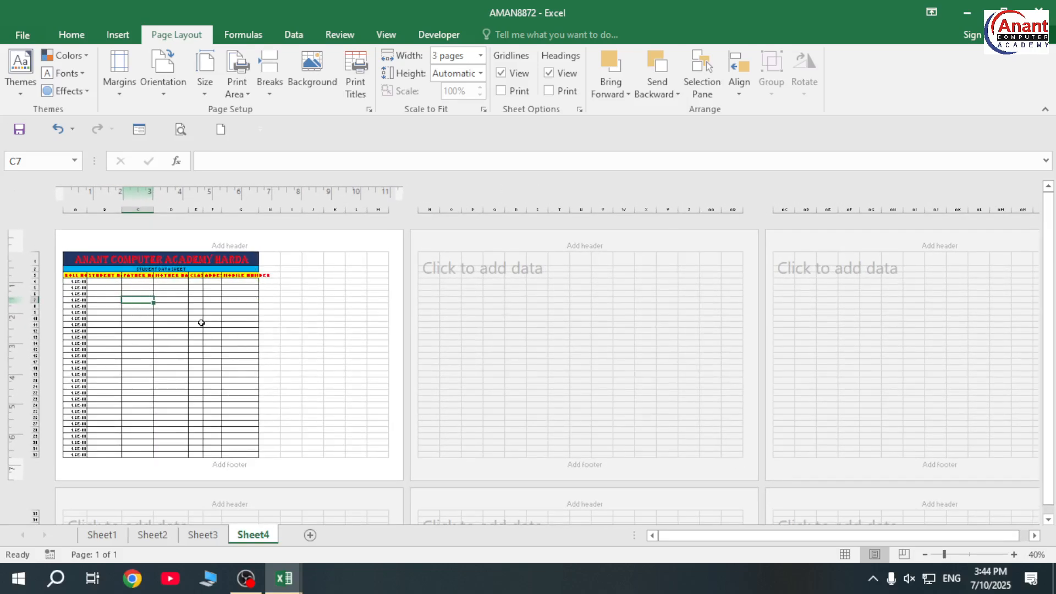
Step: Set the print width back to Automatic and look over the page layout again
left_click(481, 56)
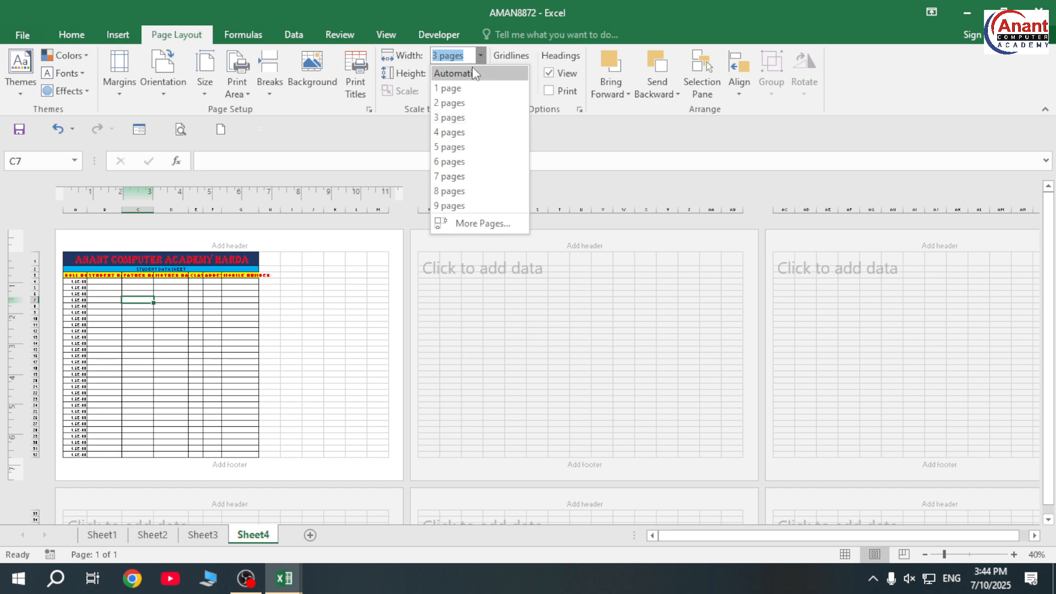
left_click(472, 70)
left_click(289, 350)
scroll(288, 349, "down", 3)
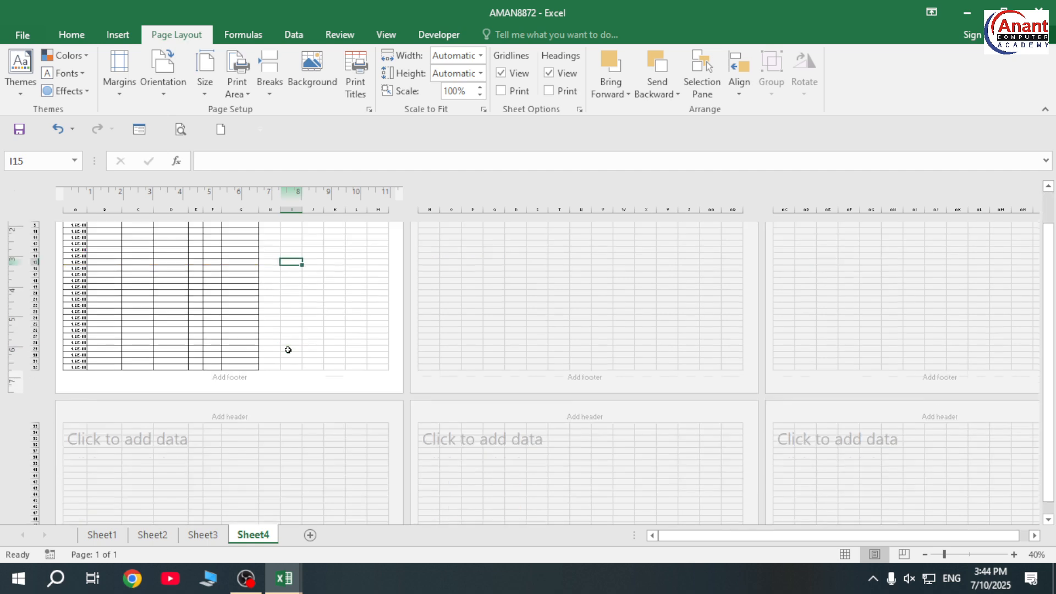
scroll(288, 349, "up", 3)
scroll(181, 411, "up", 2)
scroll(181, 411, "up", 1)
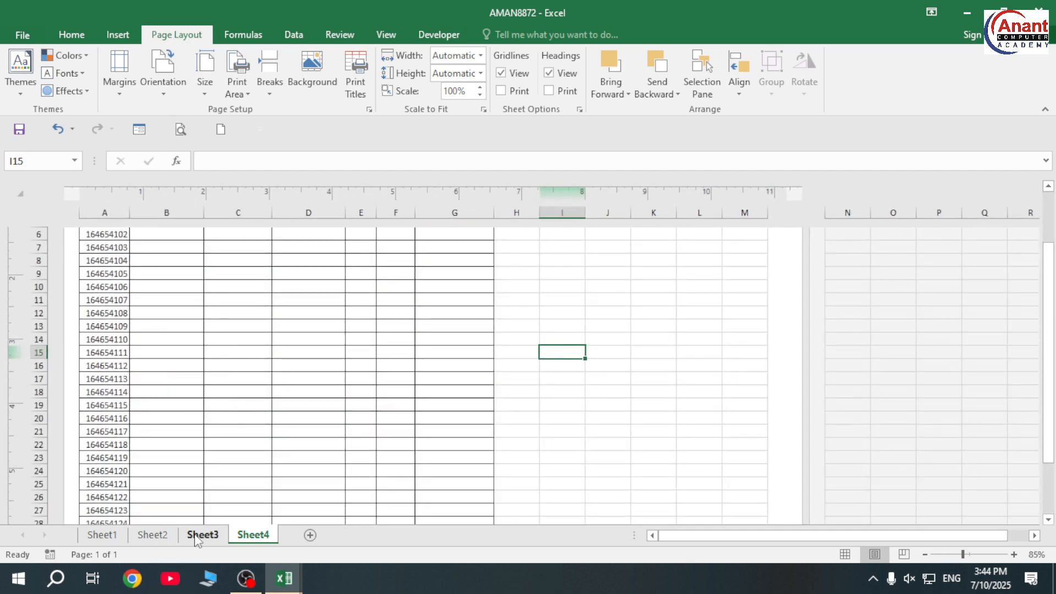
Step: Switch the sheet to Normal view and locate the page boundary below the table's last row
left_click(386, 34)
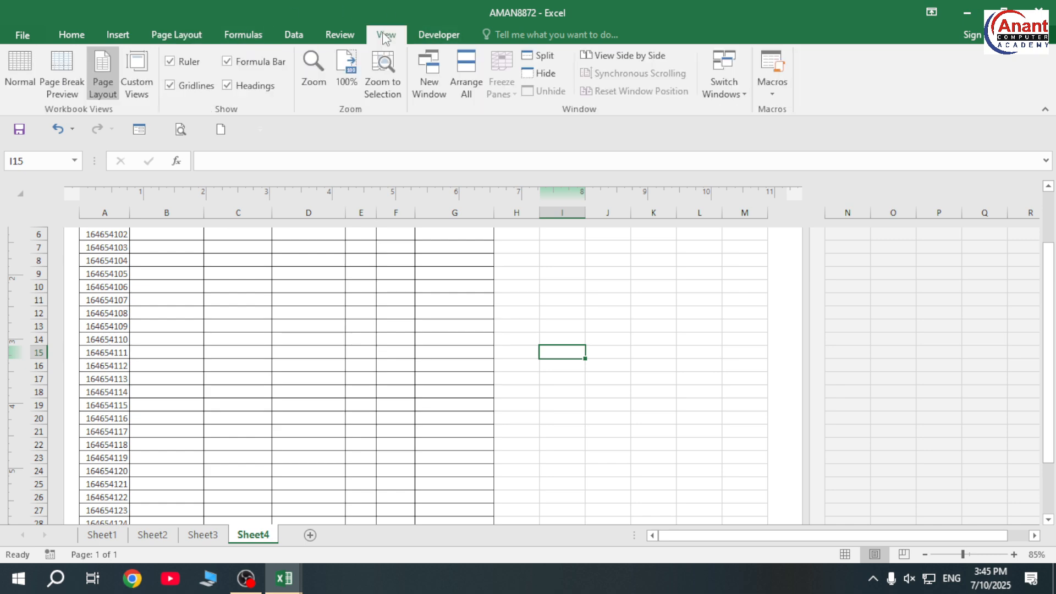
left_click(20, 73)
scroll(296, 407, "up", 2)
scroll(314, 389, "down", 5)
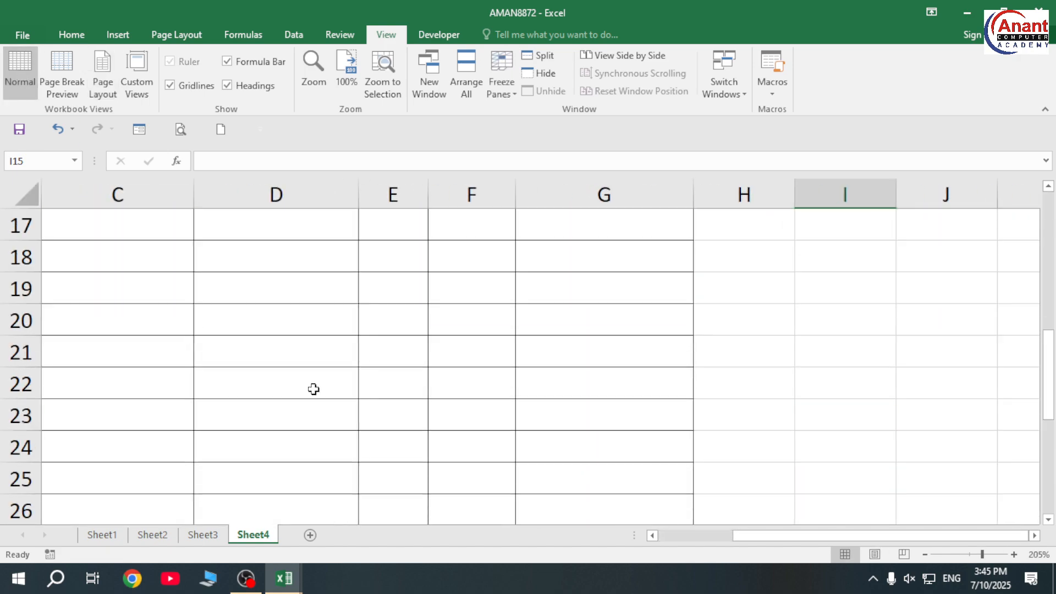
scroll(313, 389, "down", 10, "ctrl")
scroll(314, 389, "down", 1, "ctrl")
scroll(312, 389, "up", 1)
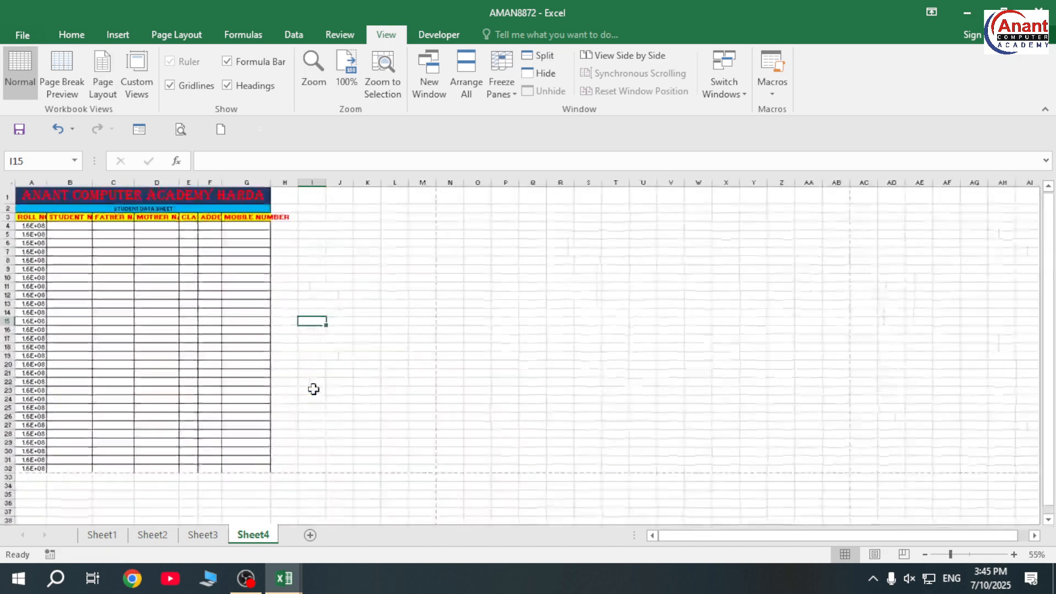
scroll(28, 477, "up", 2, "ctrl")
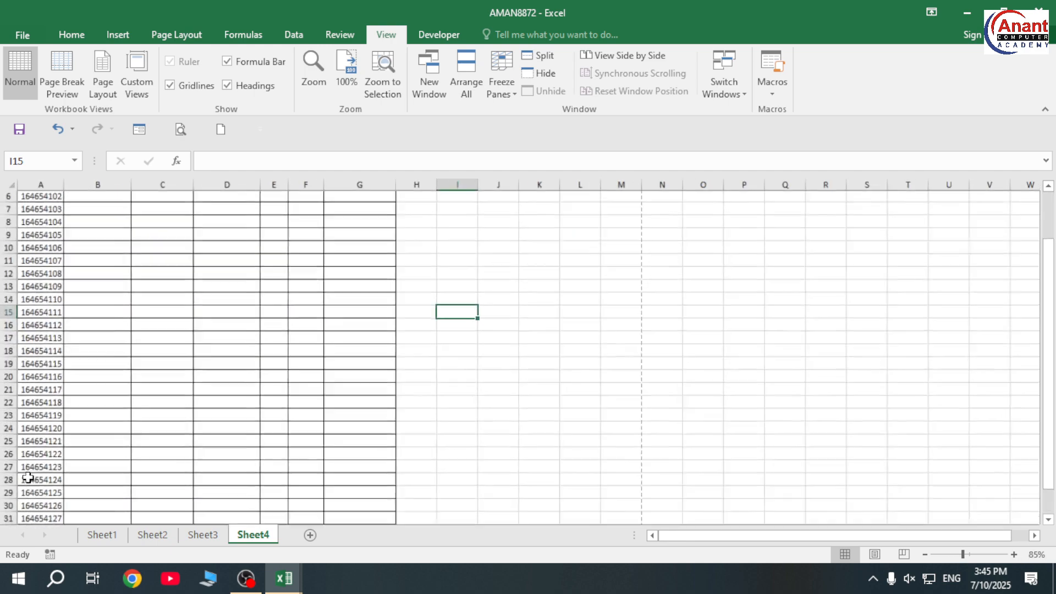
scroll(50, 415, "down", 3)
scroll(48, 416, "up", 1)
scroll(78, 432, "up", 2, "ctrl")
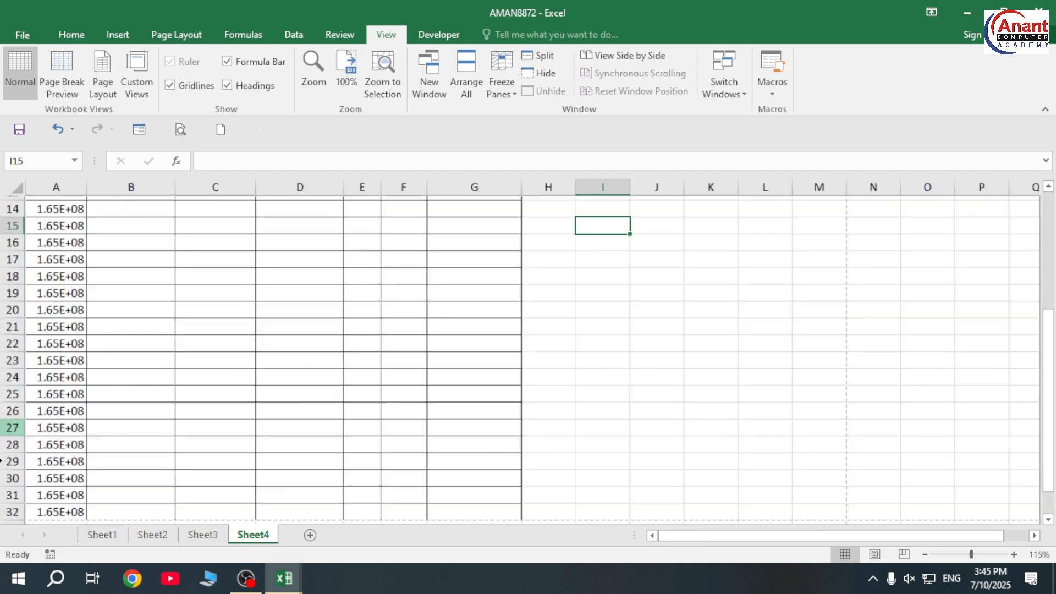
scroll(77, 431, "down", 2)
Step: Enter 121 in A33 and 564 in A34, just below the page boundary, and check the print preview
left_click(61, 424)
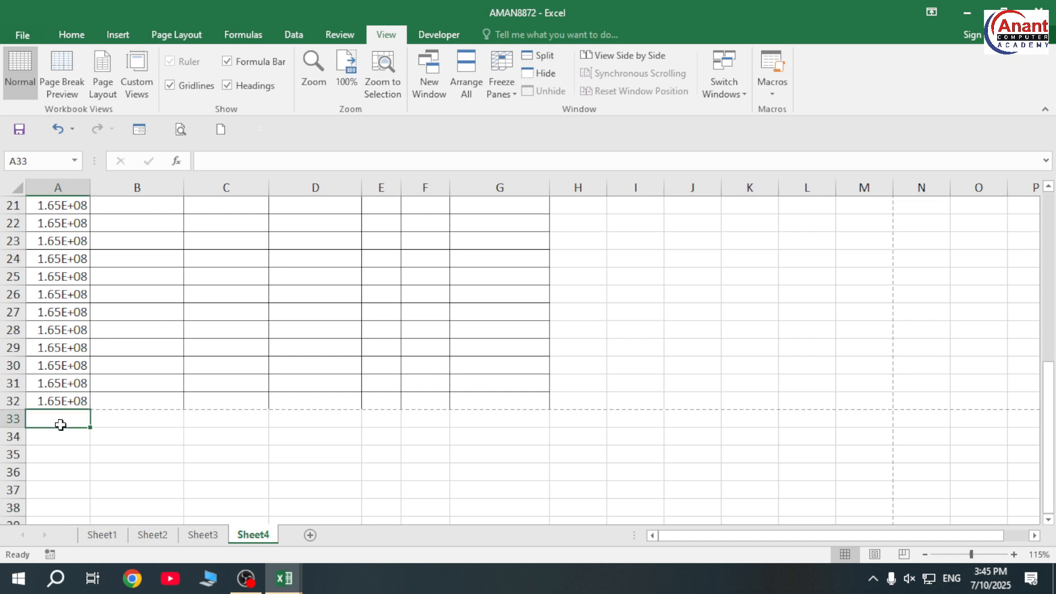
scroll(558, 391, "up", 7)
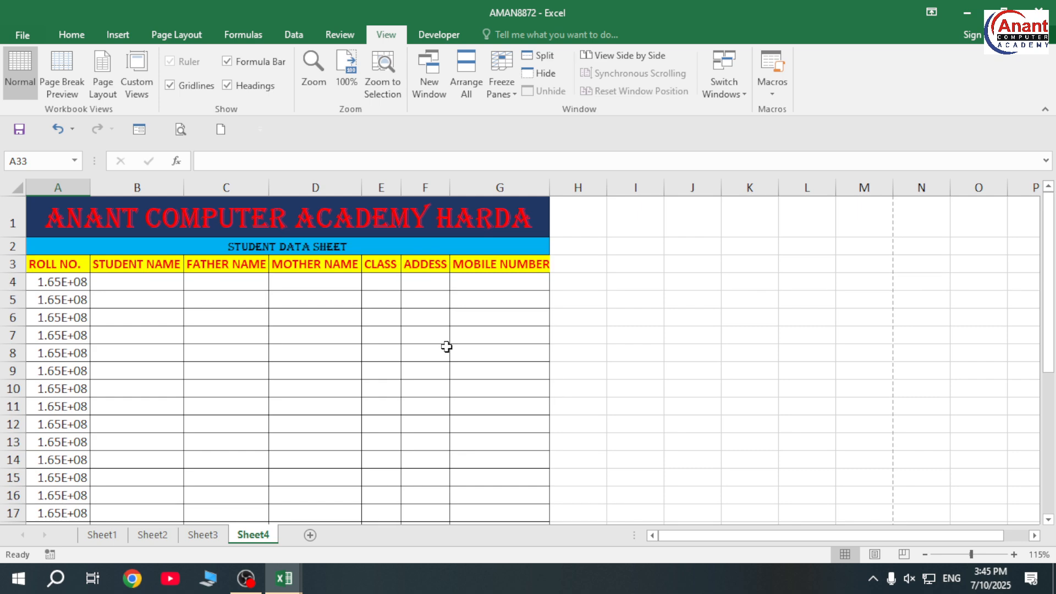
scroll(326, 328, "down", 4)
scroll(47, 406, "down", 4)
type("121")
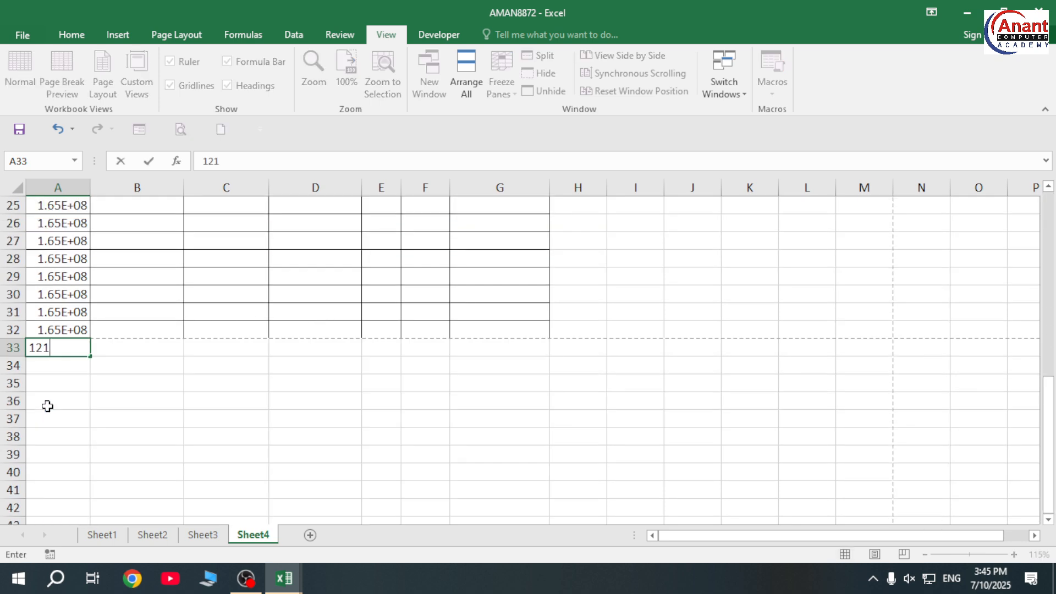
key("Return")
type("564")
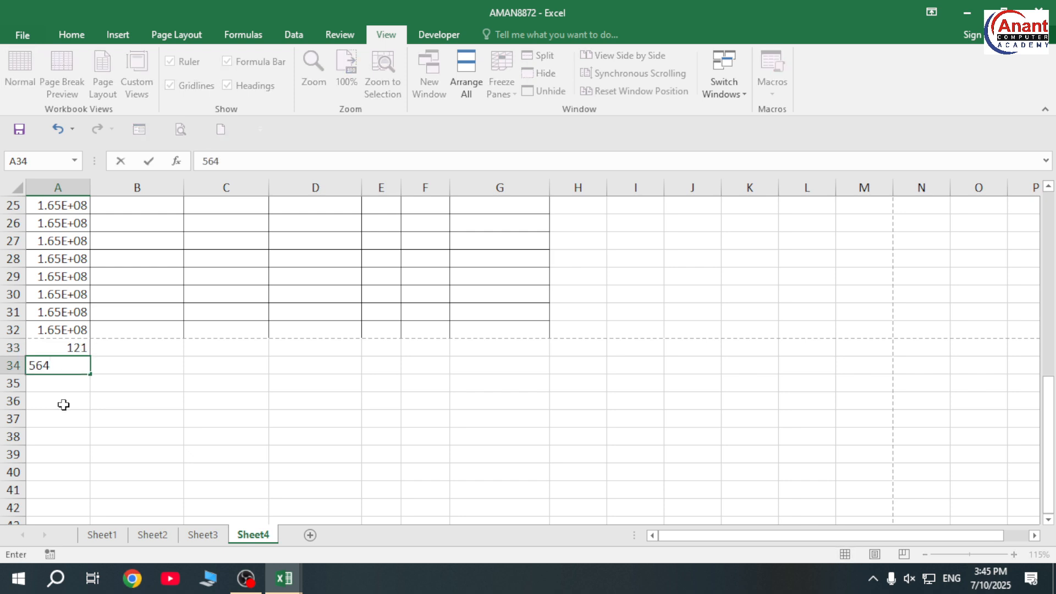
left_click(146, 359)
left_click(122, 251)
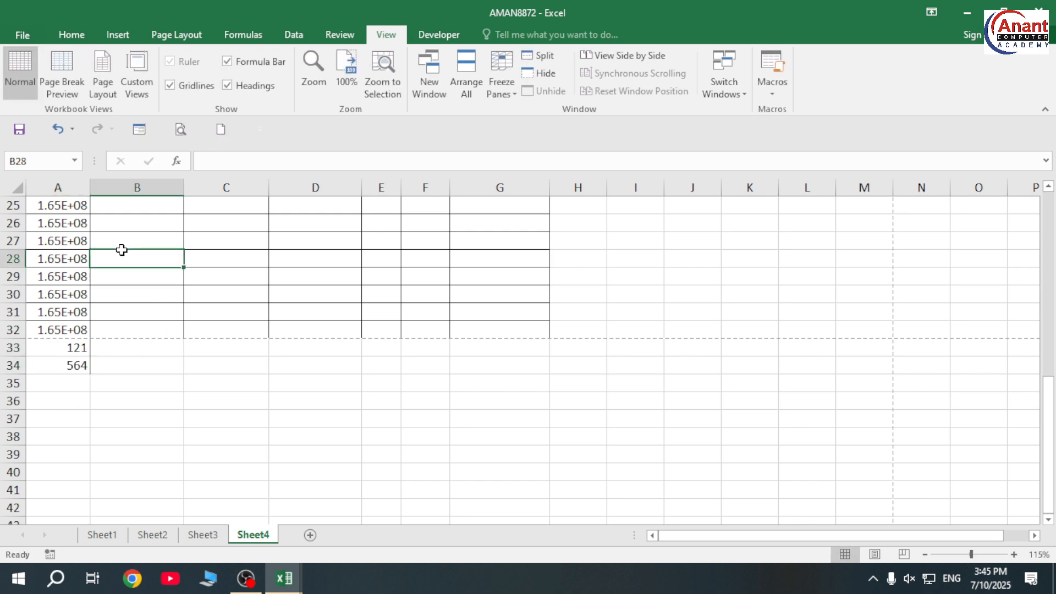
key("ctrl+p")
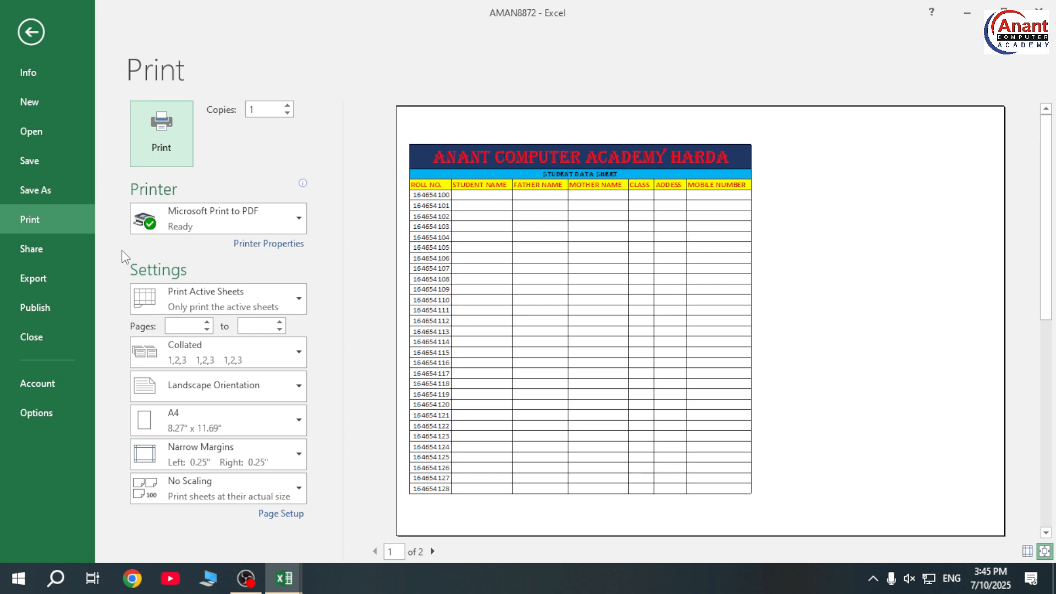
left_click(33, 28)
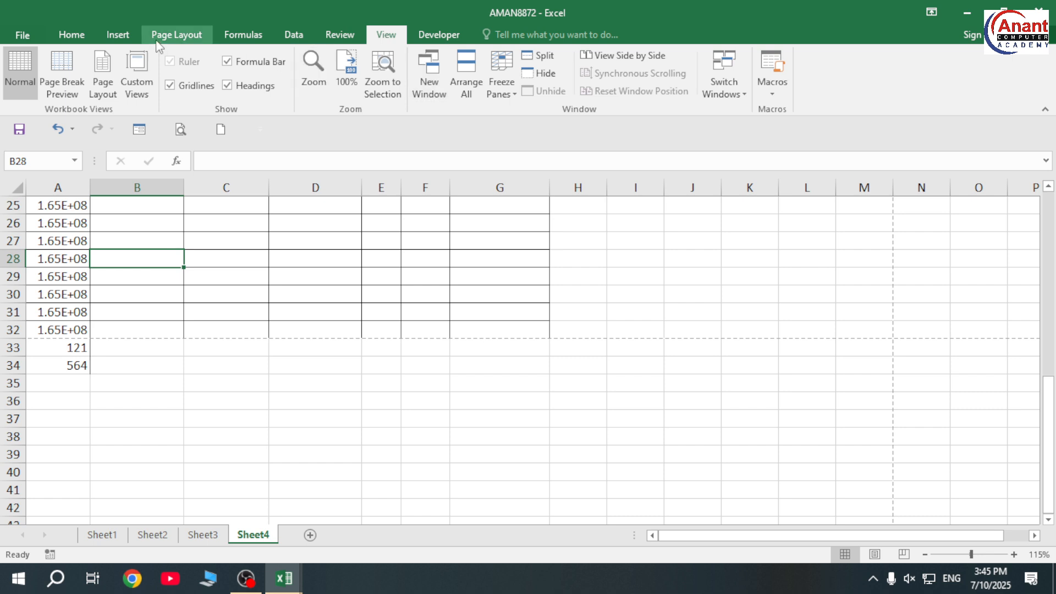
Step: Set the print height to 1 page and check the print preview
left_click(177, 34)
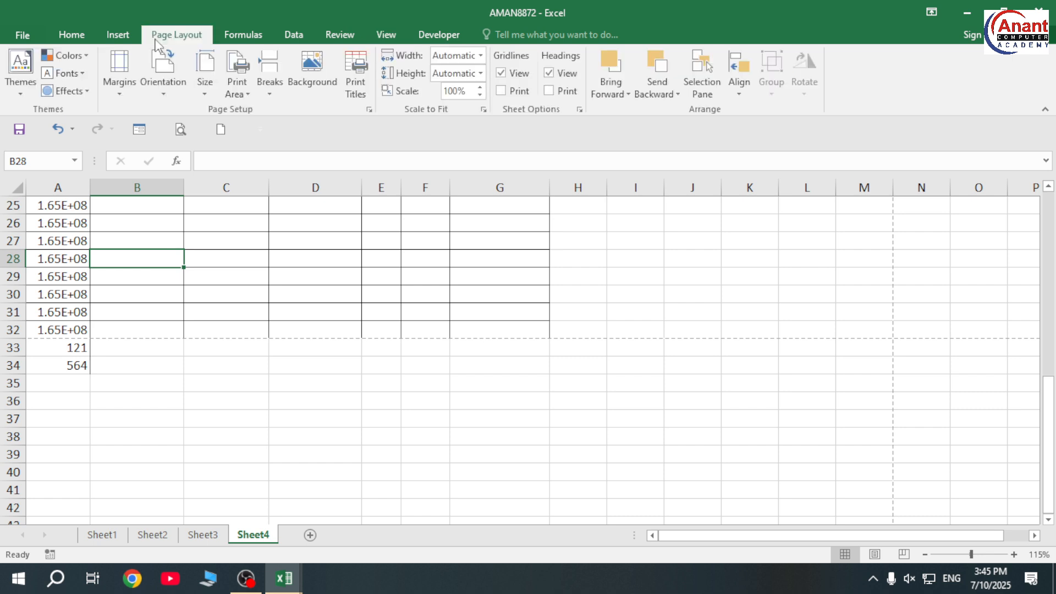
left_click(482, 72)
left_click(457, 105)
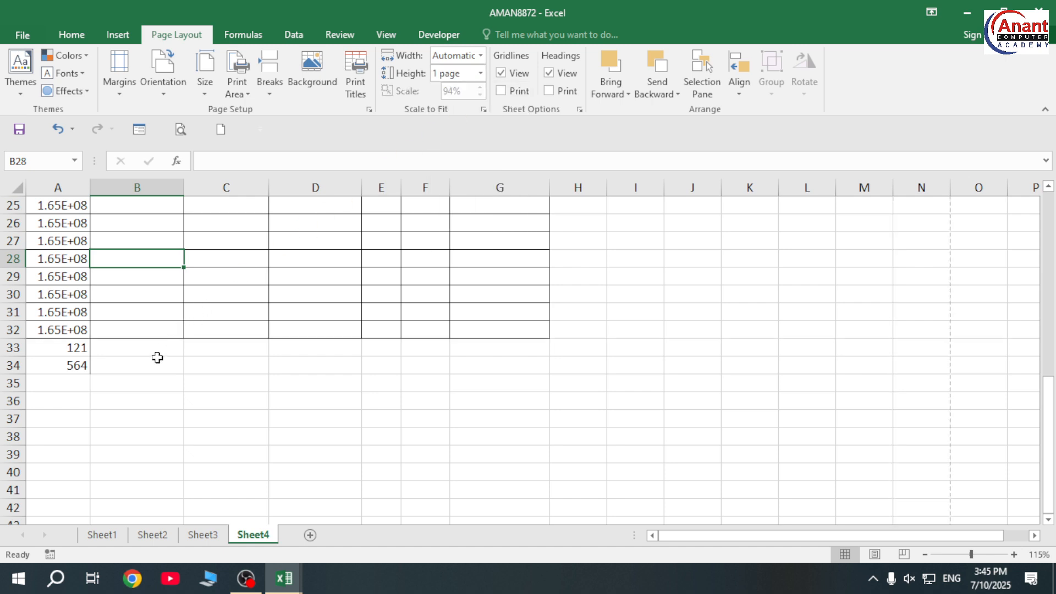
key("ctrl+p")
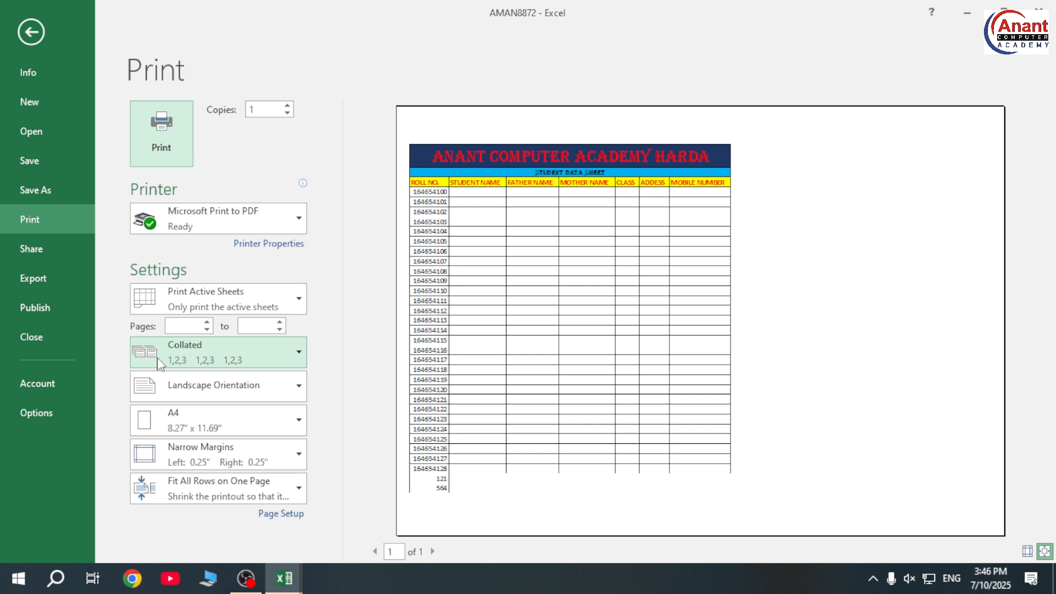
key("Escape")
Step: Enter 415 in cell O1, just beyond the vertical page boundary, and check the print preview
left_click(41, 345)
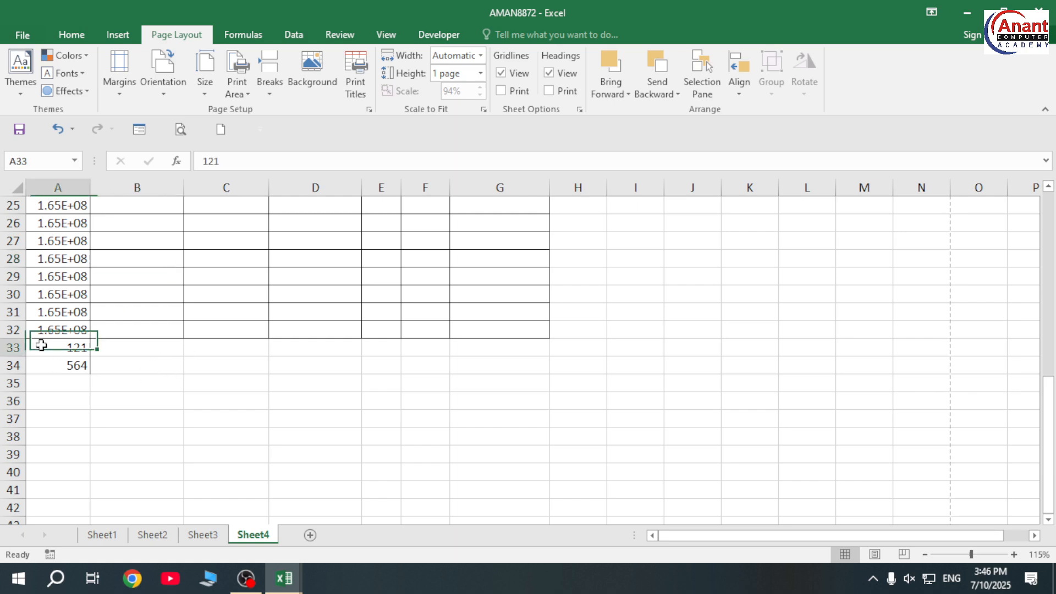
scroll(691, 426, "up", 8)
scroll(553, 385, "down", 1)
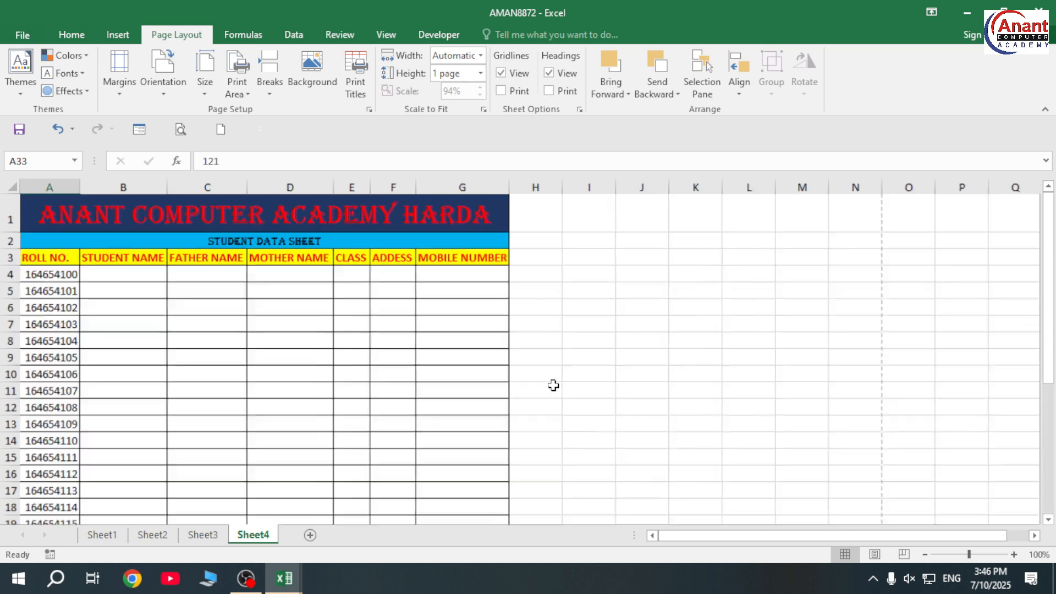
scroll(554, 385, "down", 1)
left_click(720, 220)
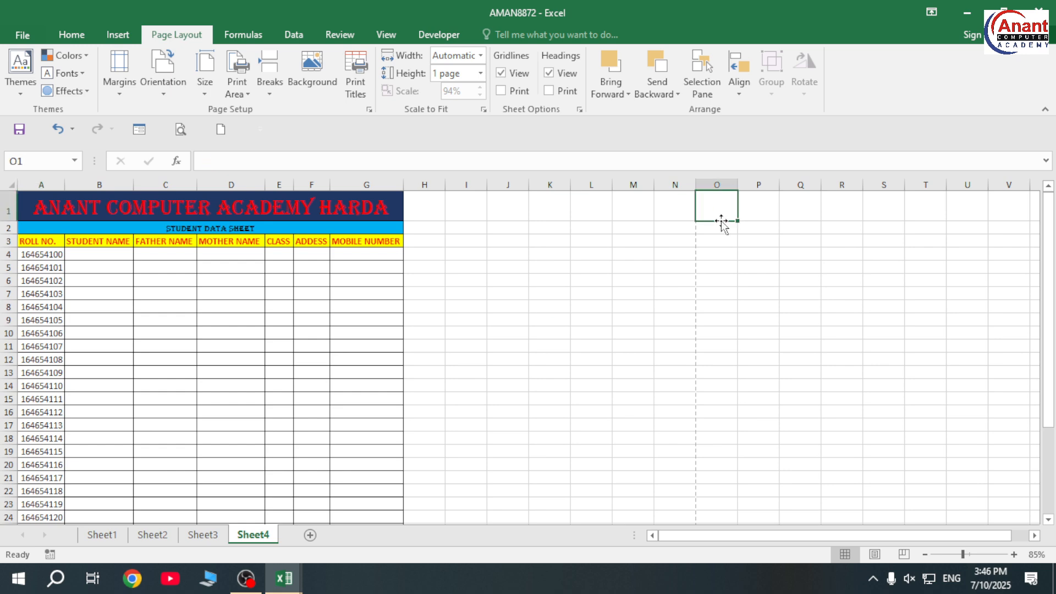
type("415")
left_click(750, 306)
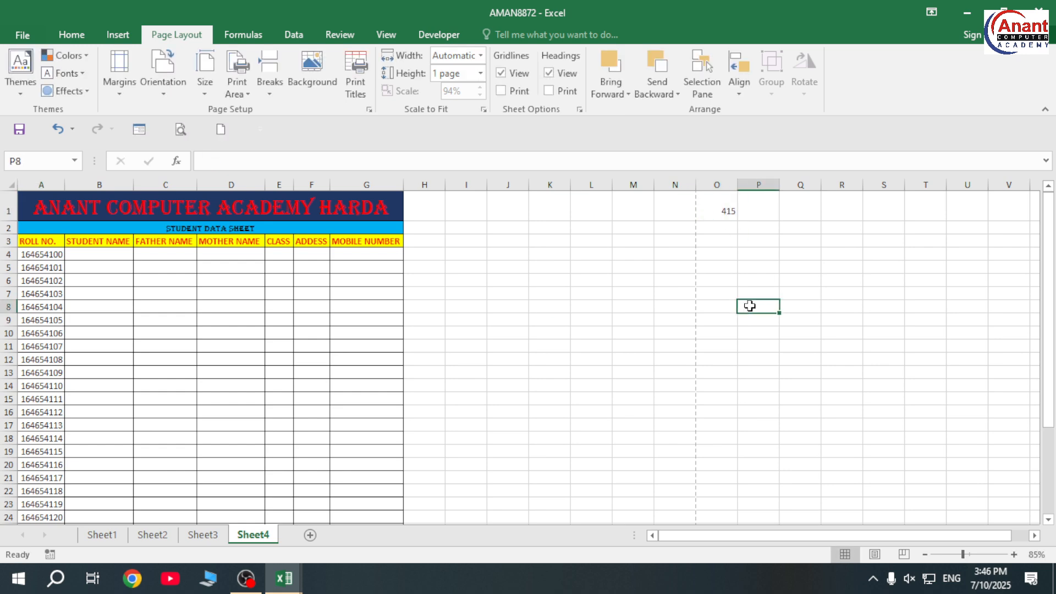
key("ctrl+p")
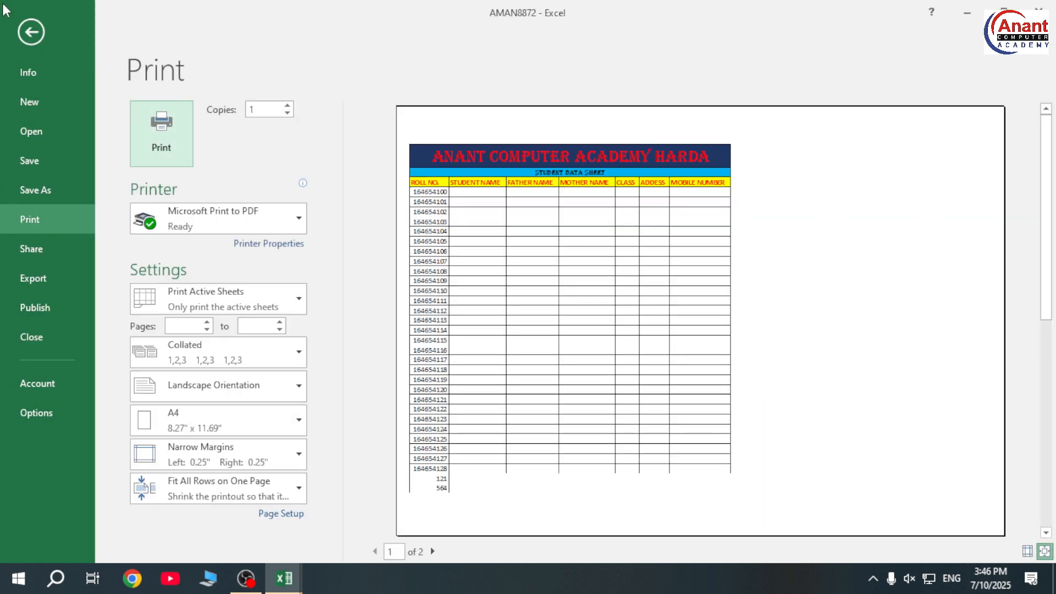
Step: Set the print width to 1 page and check the print preview
left_click(19, 31)
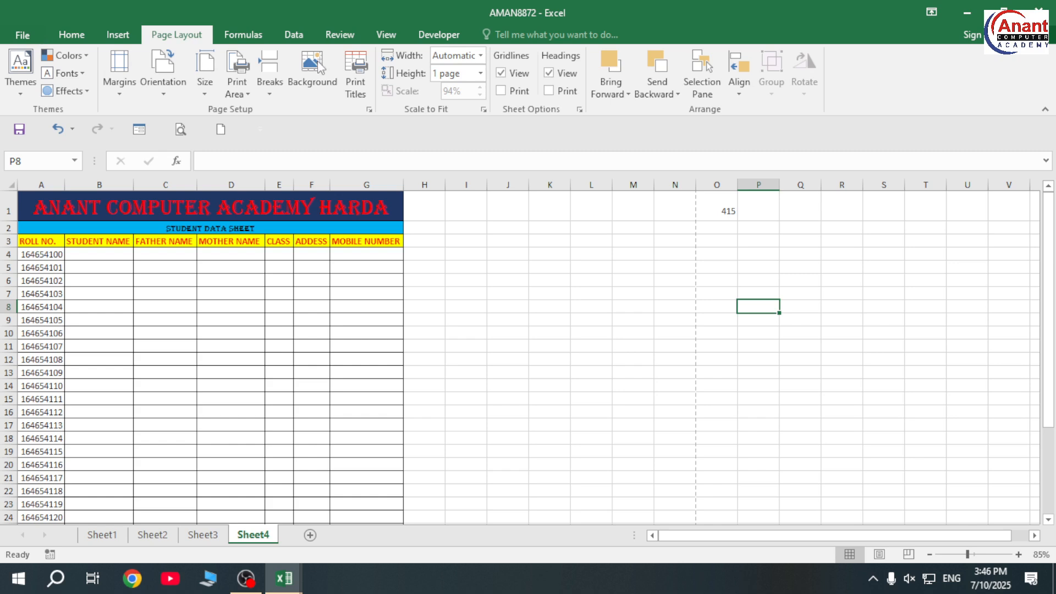
left_click(481, 57)
left_click(474, 88)
key("ctrl+p")
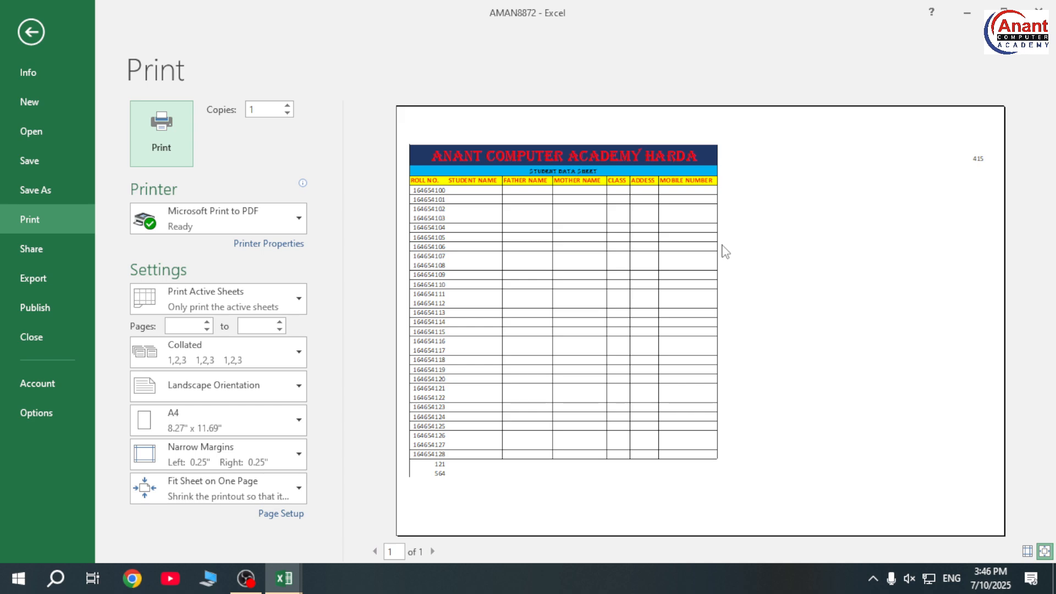
key("Escape")
Step: Enter 24 in cell S1 and check how the sheet fits in the print preview
left_click(902, 208)
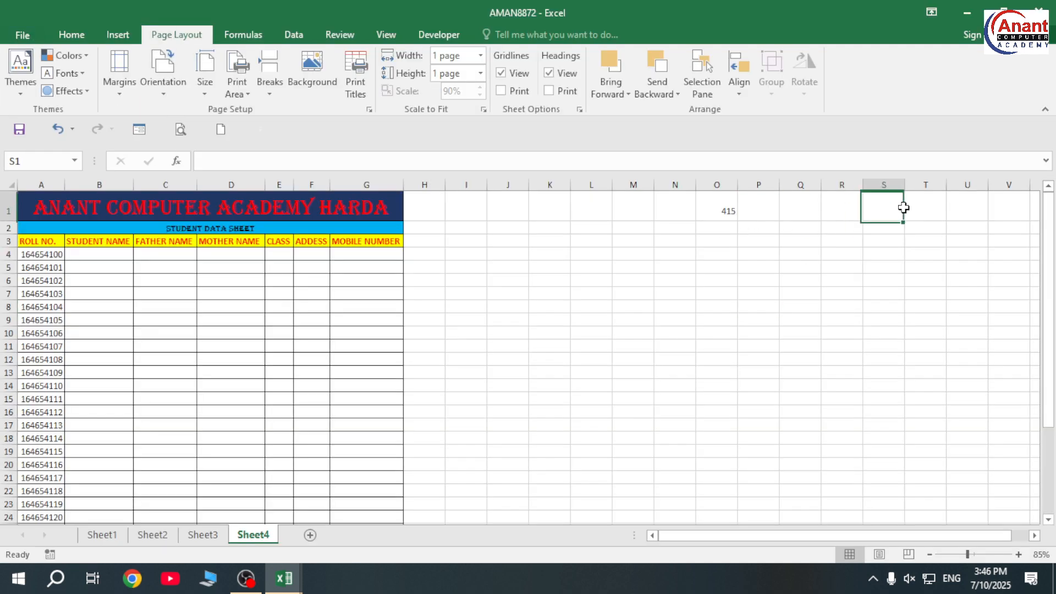
type("24")
left_click(706, 263)
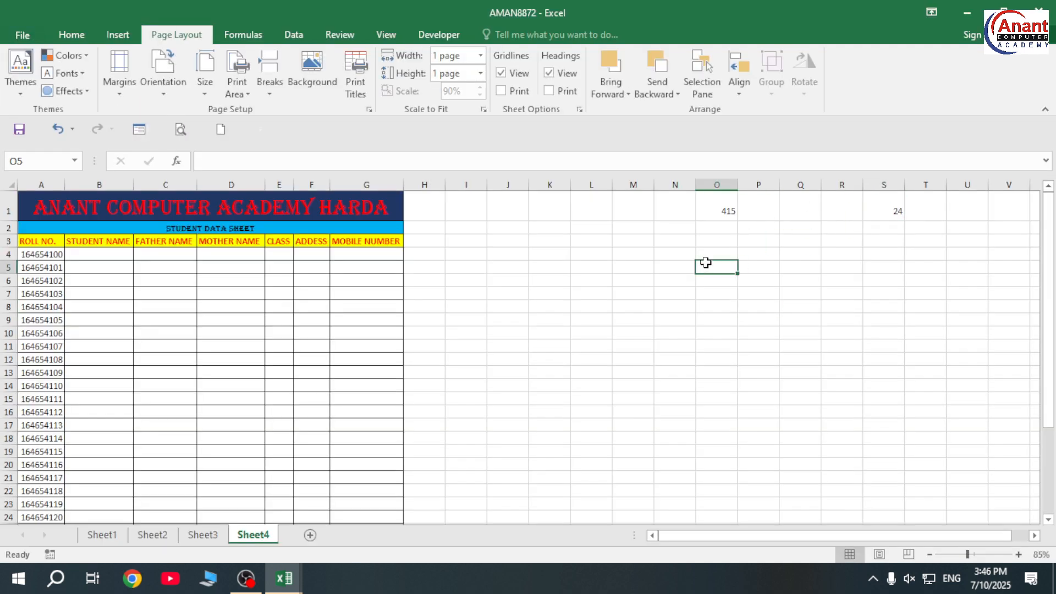
key("ctrl+p")
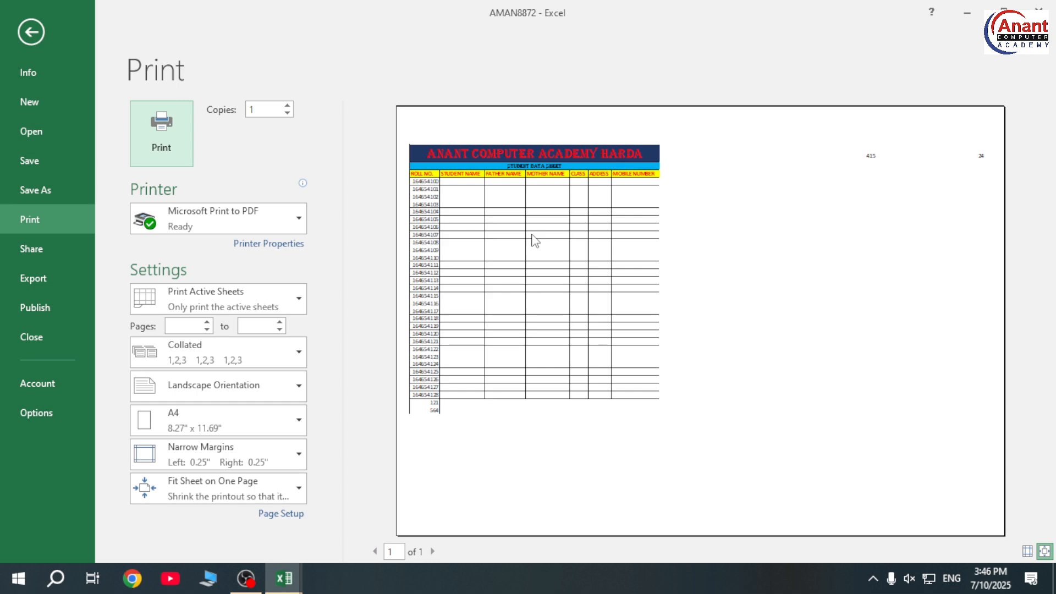
key("Escape")
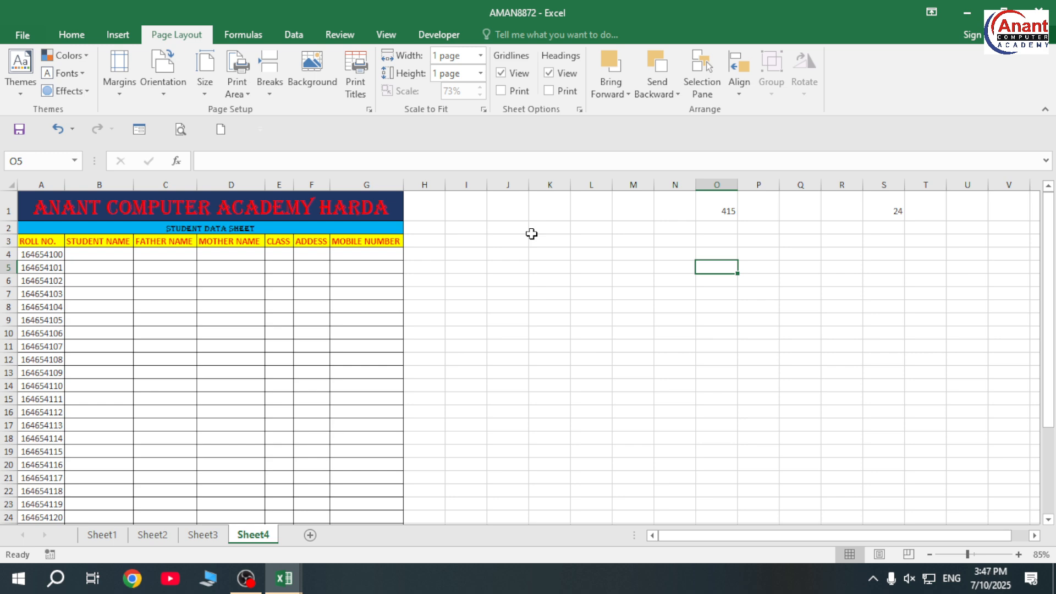
Step: Set both the print width and the print height to Automatic
left_click(480, 55)
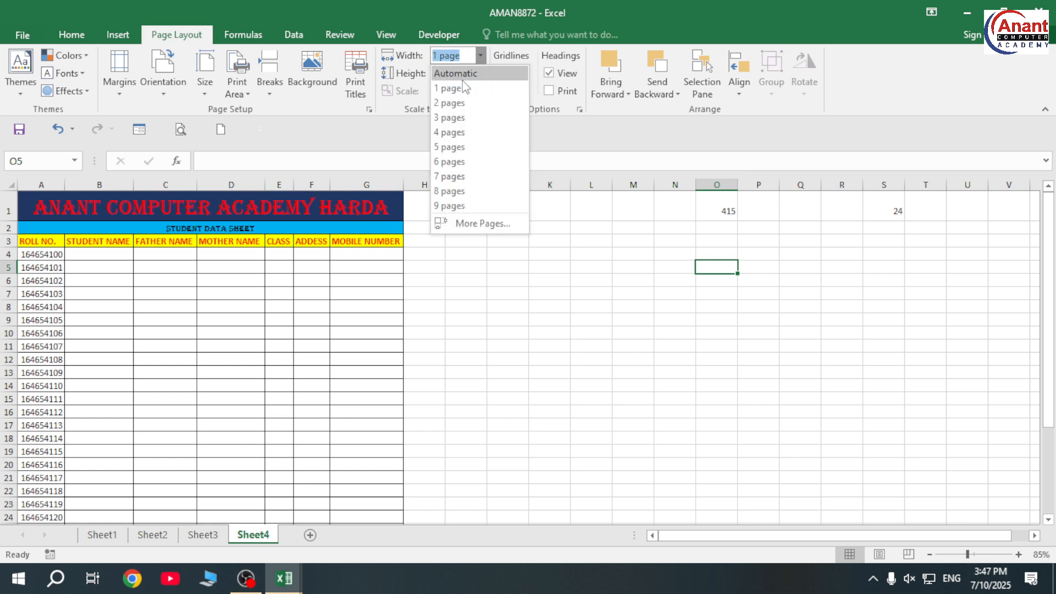
left_click(455, 74)
left_click(480, 73)
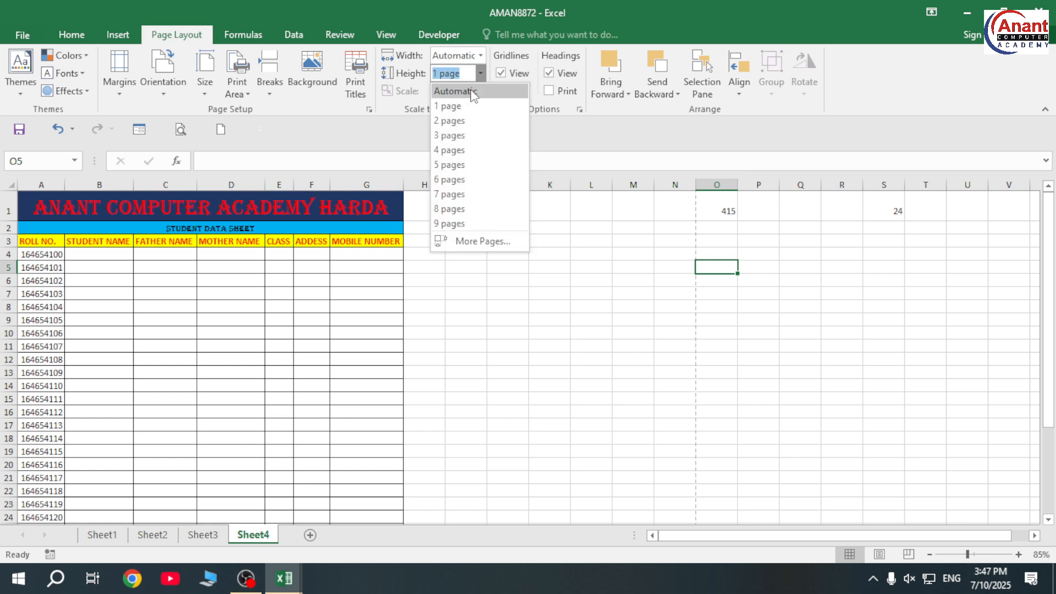
left_click(462, 105)
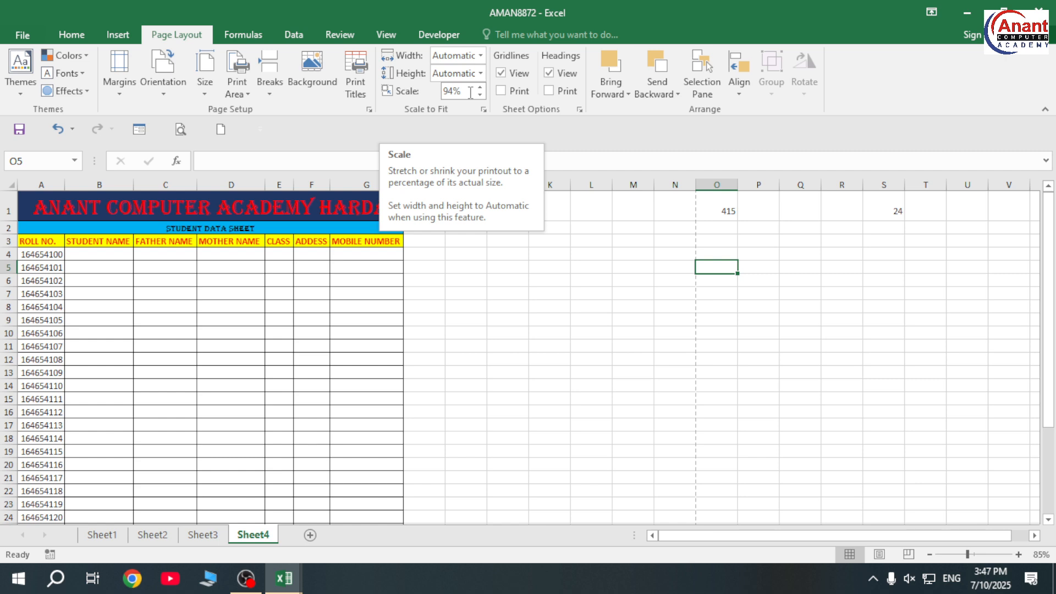
Step: Turn the on-screen gridlines off and back on
left_click(645, 322)
scroll(625, 333, "up", 4)
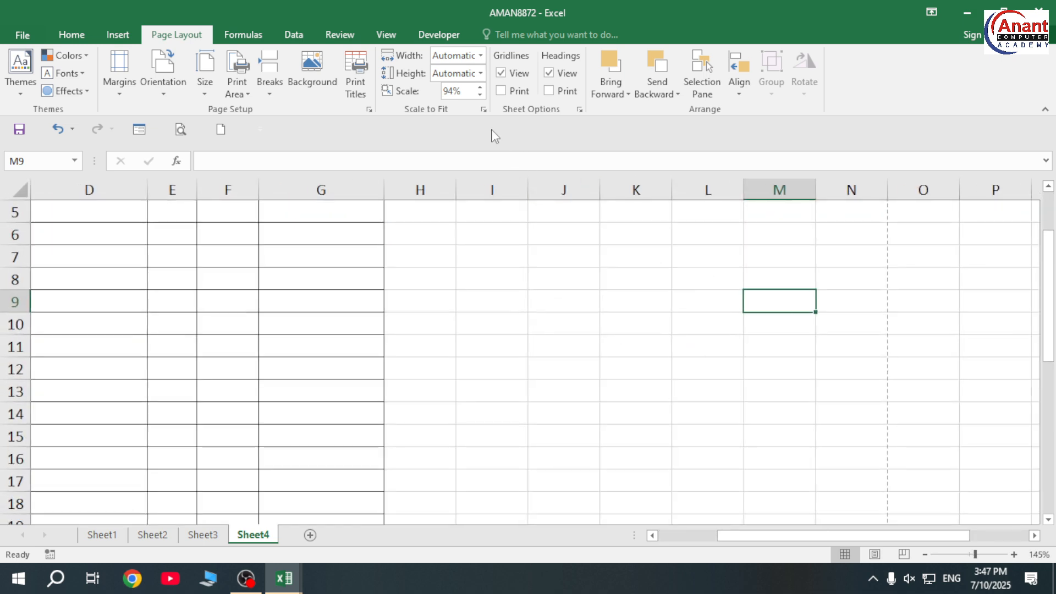
left_click(499, 72)
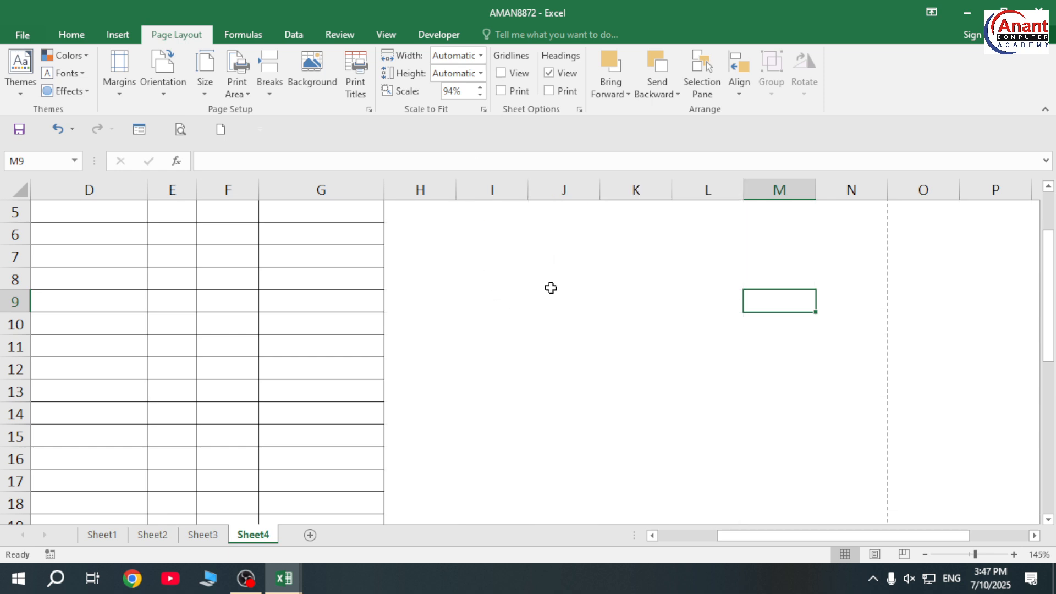
left_click(256, 352)
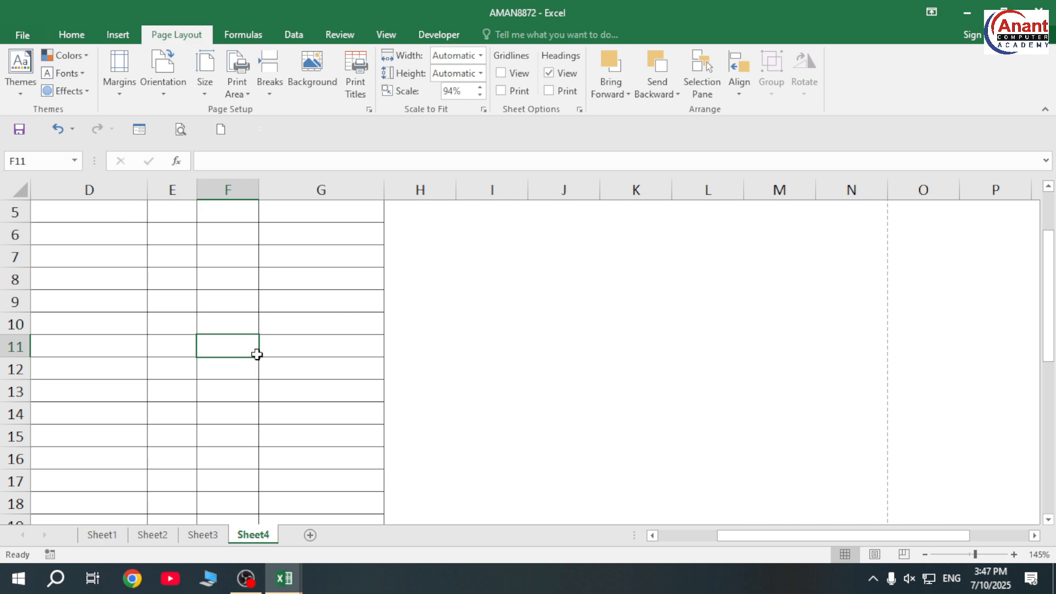
left_click(501, 74)
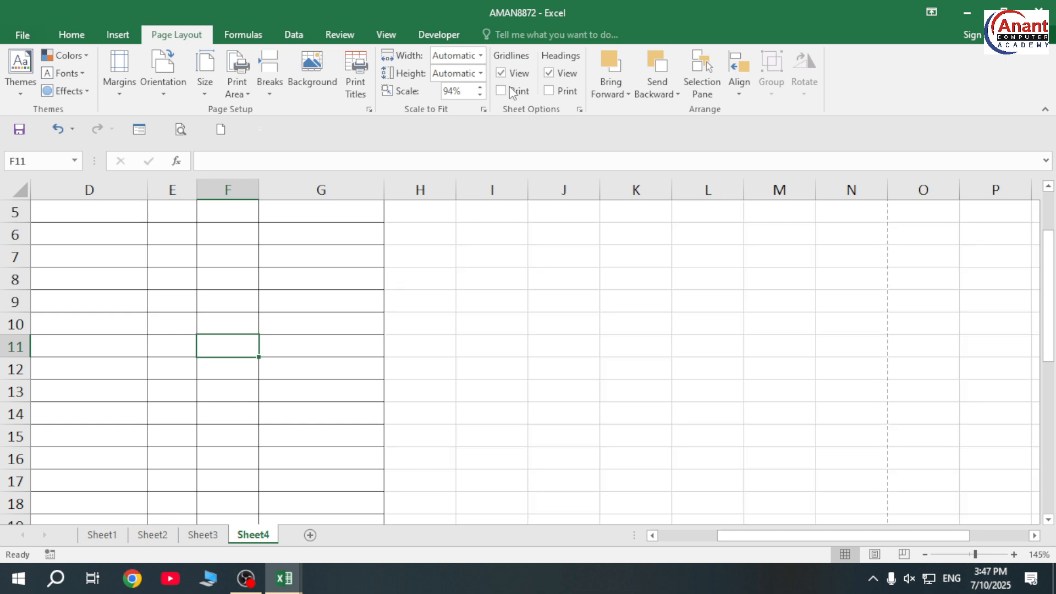
Step: Enable printing of the gridlines and check the result in the print preview
left_click(500, 96)
left_click(319, 316)
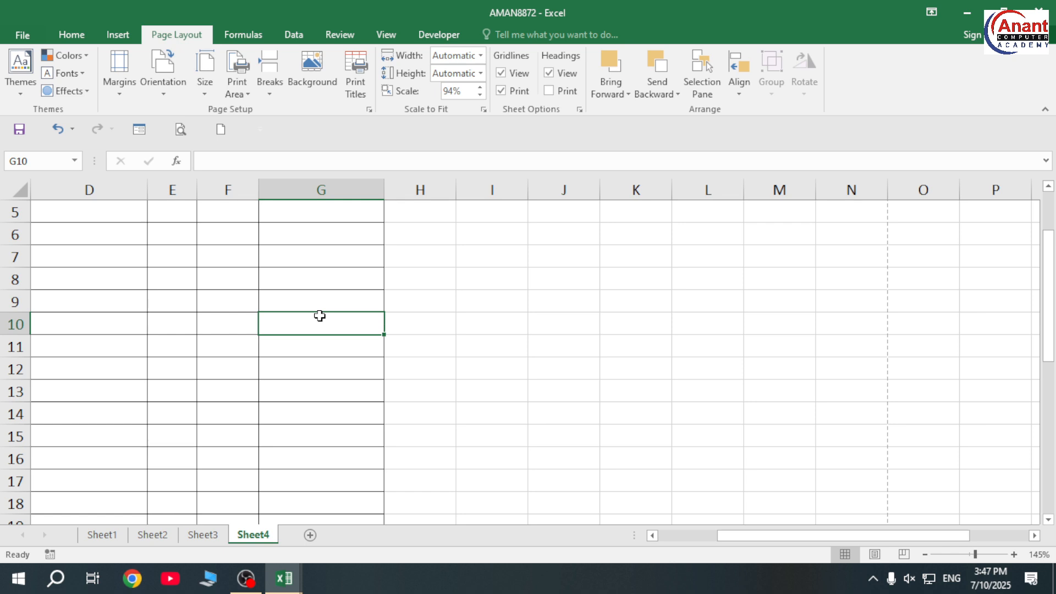
key("ctrl+p")
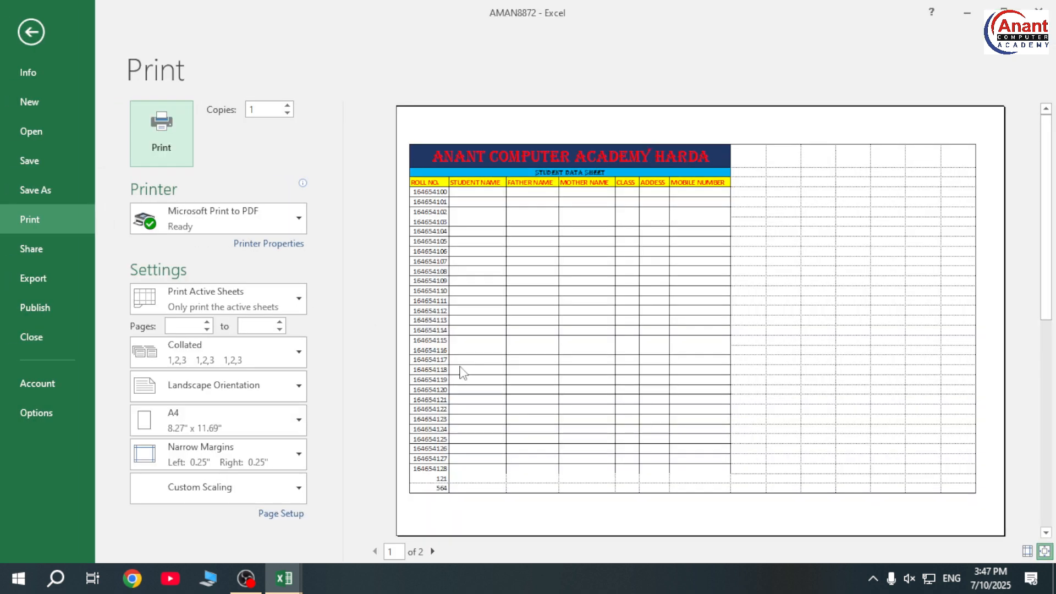
left_click(831, 291)
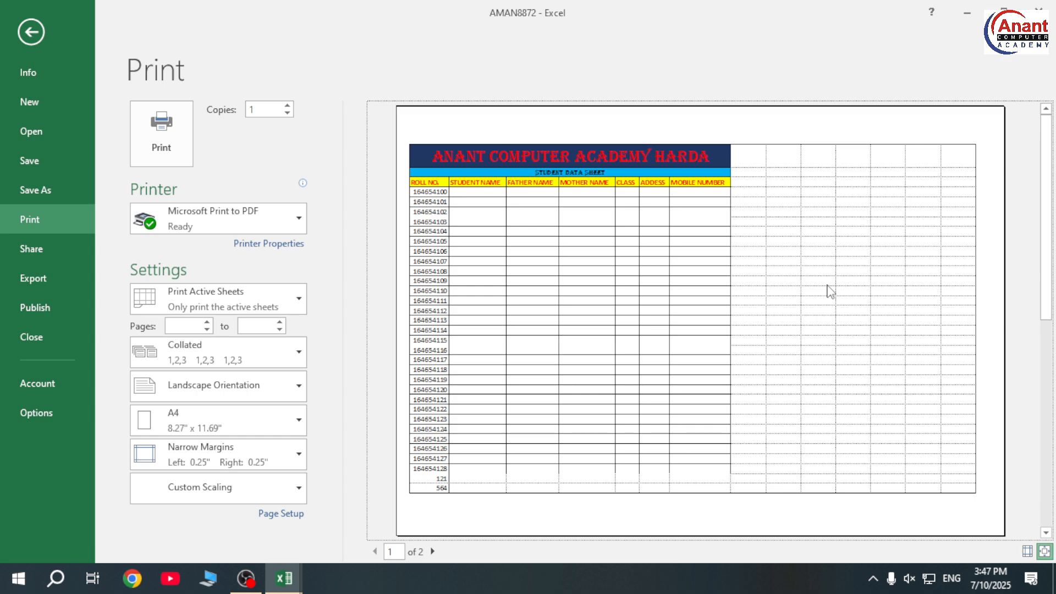
left_click(31, 33)
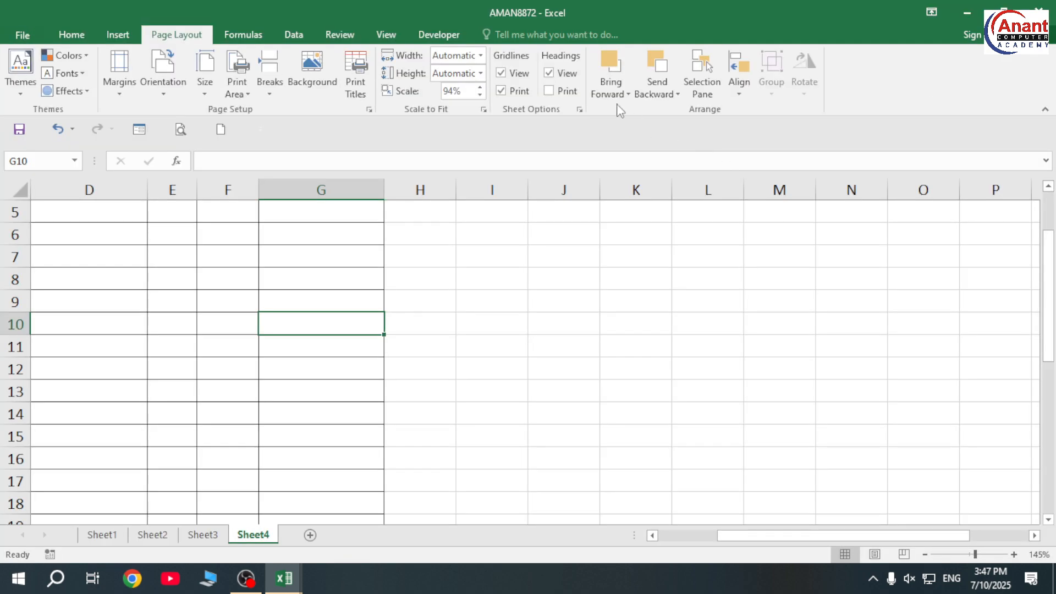
Step: Enable printing of the row and column headings and check the print preview
left_click(548, 91)
key("ctrl+p")
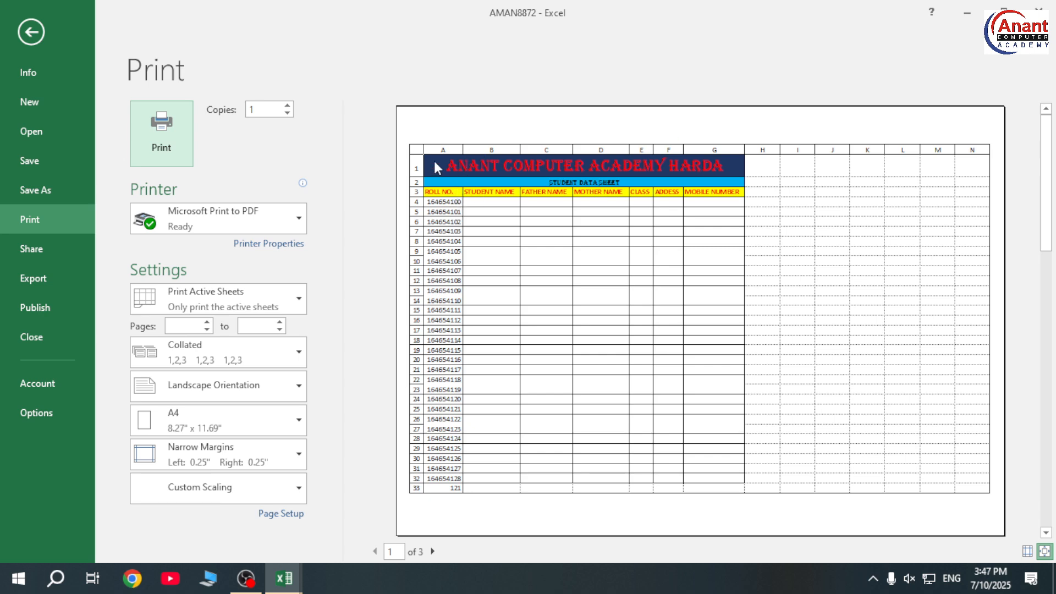
left_click(455, 225)
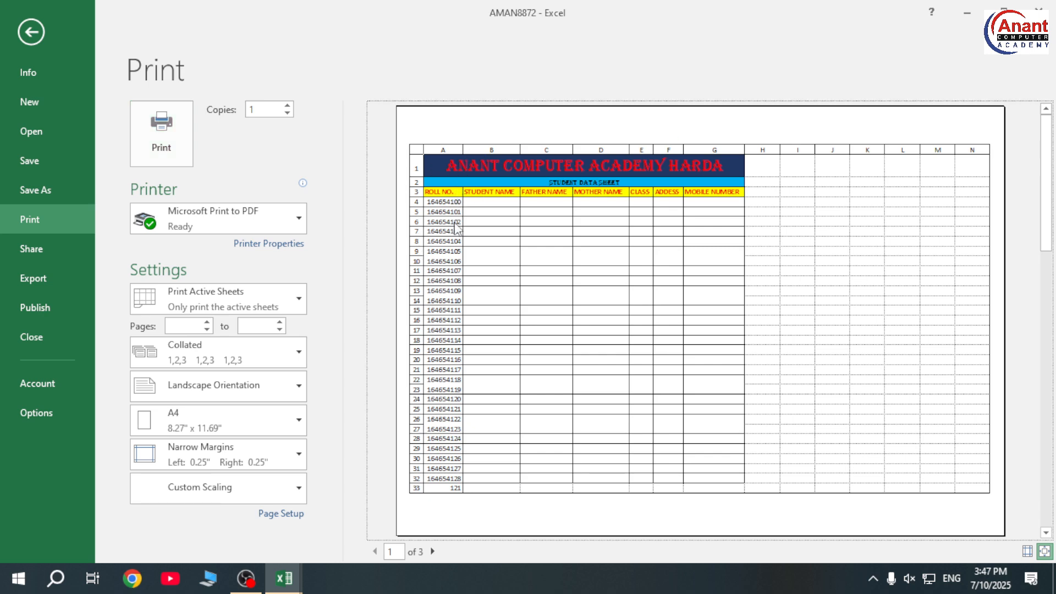
left_click(30, 34)
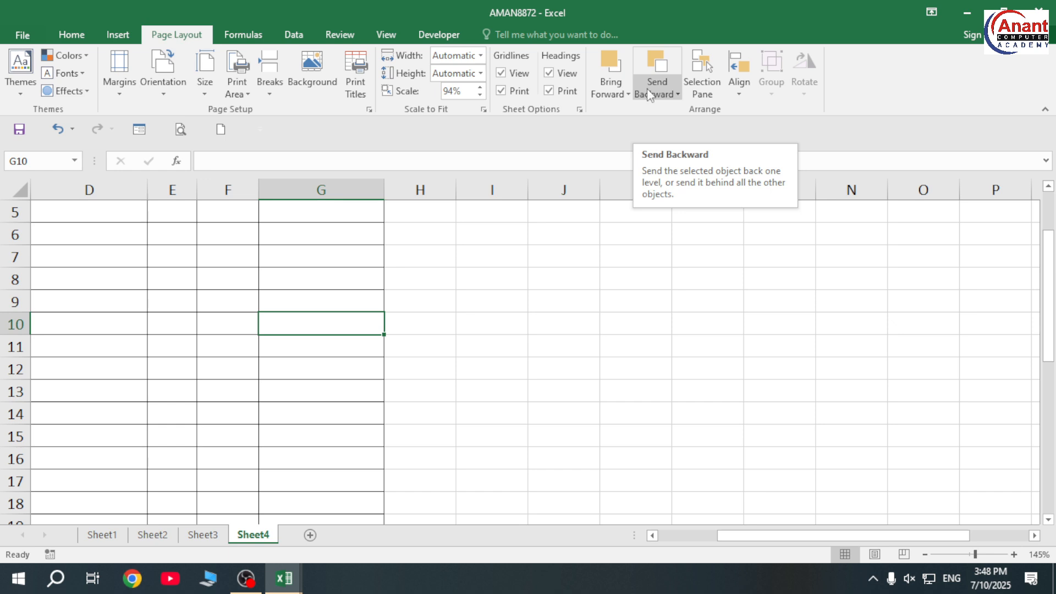
Step: Draw a rectangle about 1.21" high and 1.71" wide over columns E to G and place two overlapping duplicates of it
left_click(72, 34)
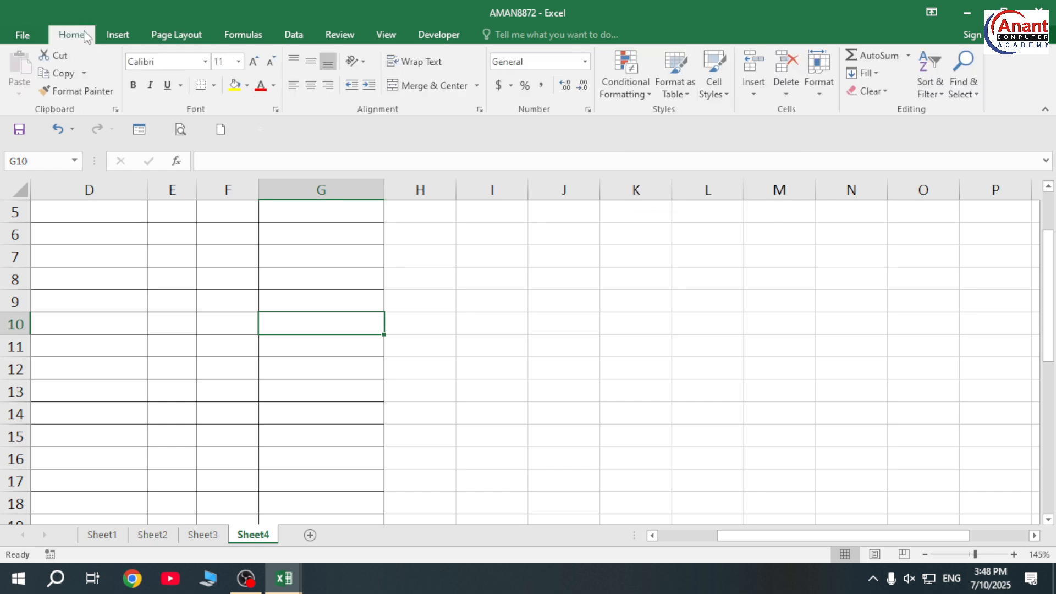
left_click(120, 35)
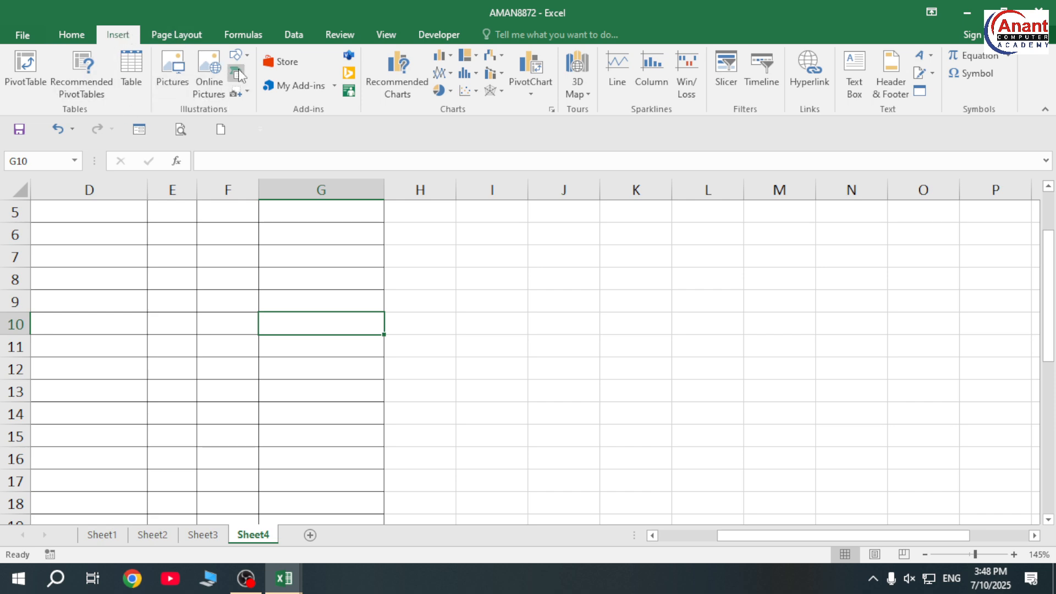
left_click(240, 56)
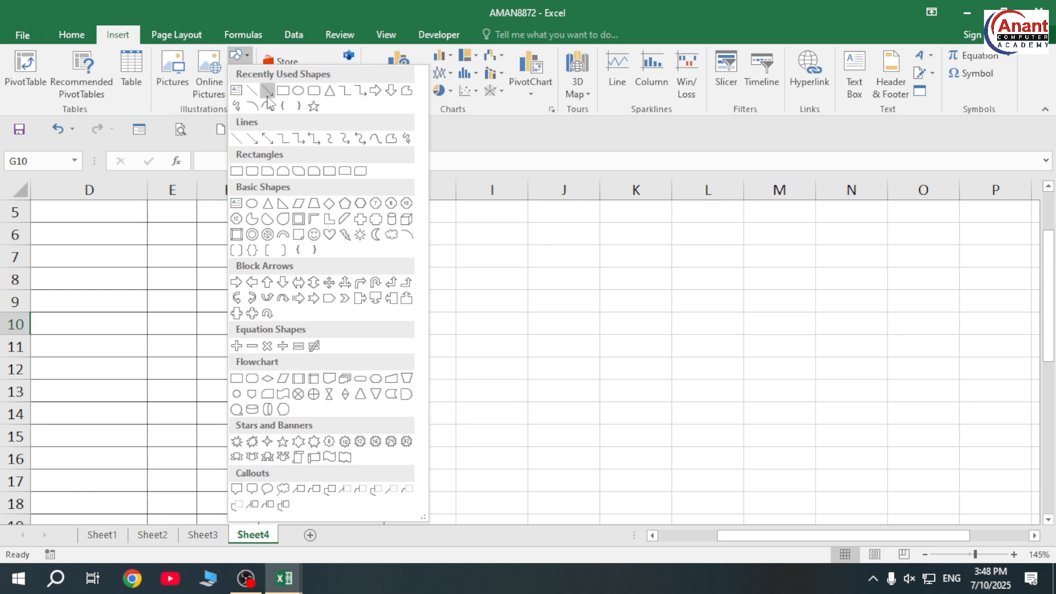
left_click(283, 90)
mouse_move(168, 305)
left_mouse_down()
mouse_move(340, 392)
mouse_move(353, 435)
mouse_move(454, 393)
left_mouse_up()
key("ctrl+d")
key("ctrl+d")
left_click_drag(231, 377, 302, 401)
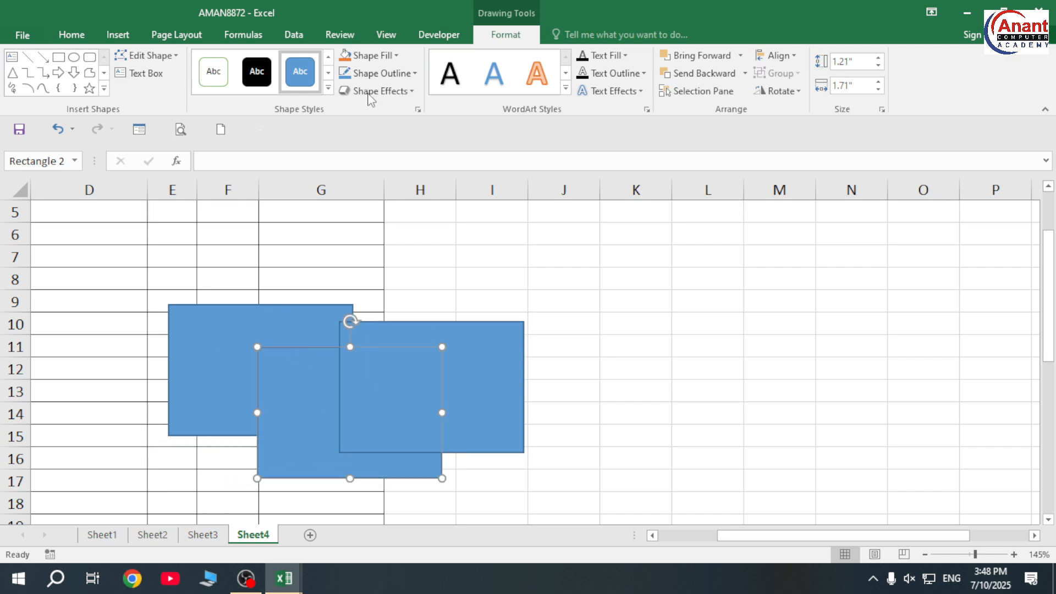
Step: Fill the middle, lowest rectangle with red and the rightmost rectangle with yellow
left_click(383, 55)
left_click(359, 191)
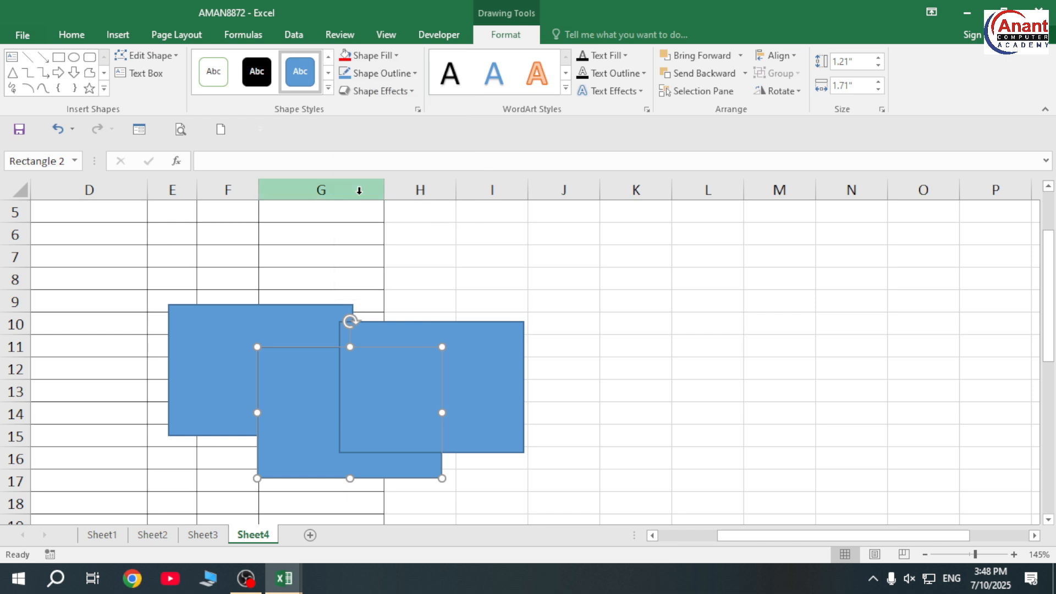
left_click(498, 329)
left_click(396, 55)
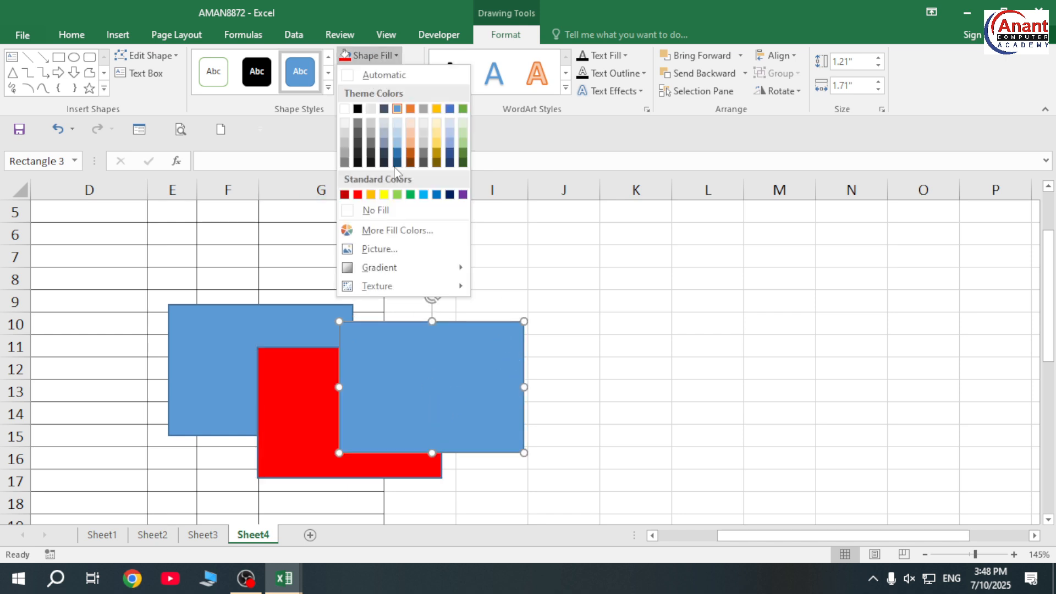
left_click(385, 194)
left_click_drag(754, 441, 710, 436)
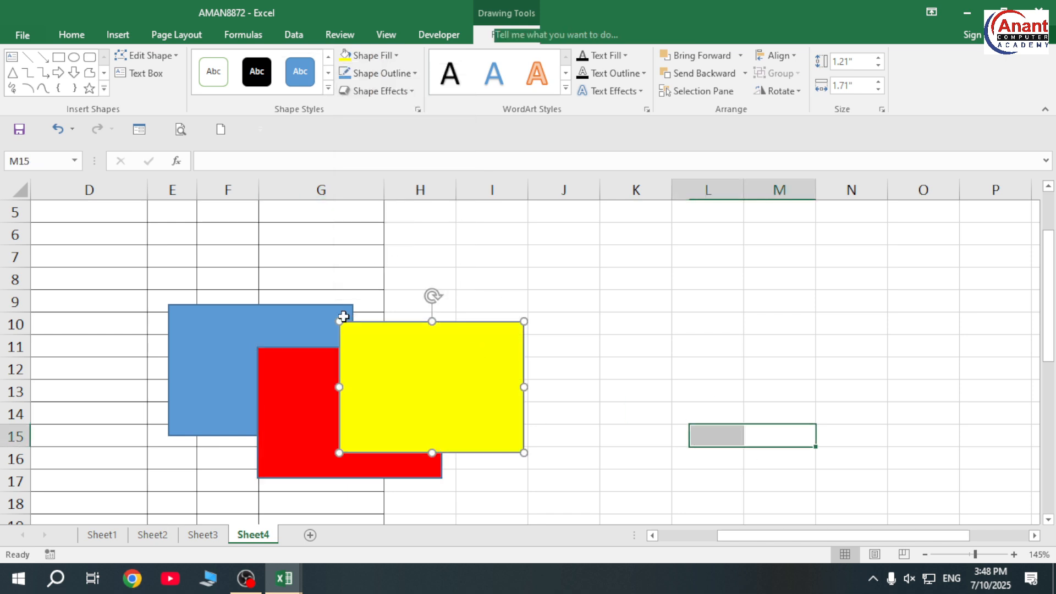
Step: Bring the blue rectangle to the front of the red and yellow ones
left_click(194, 349)
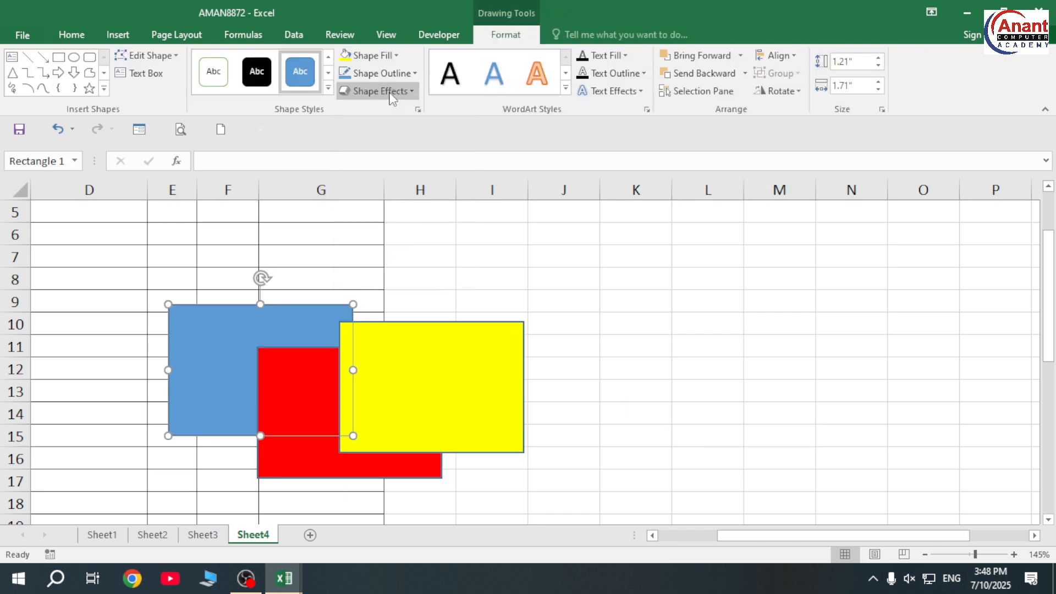
left_click(192, 36)
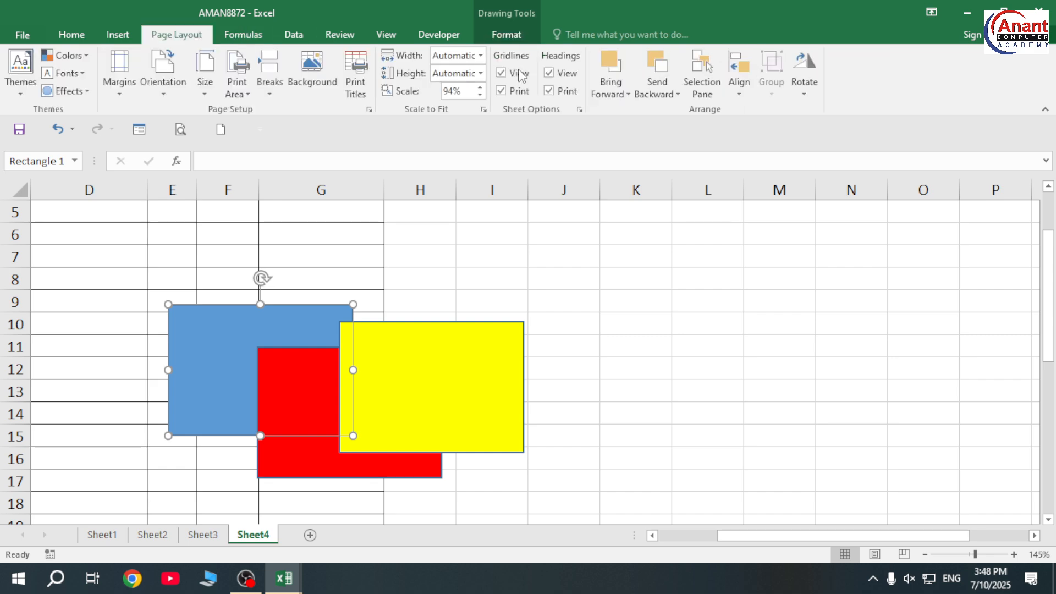
left_click(611, 95)
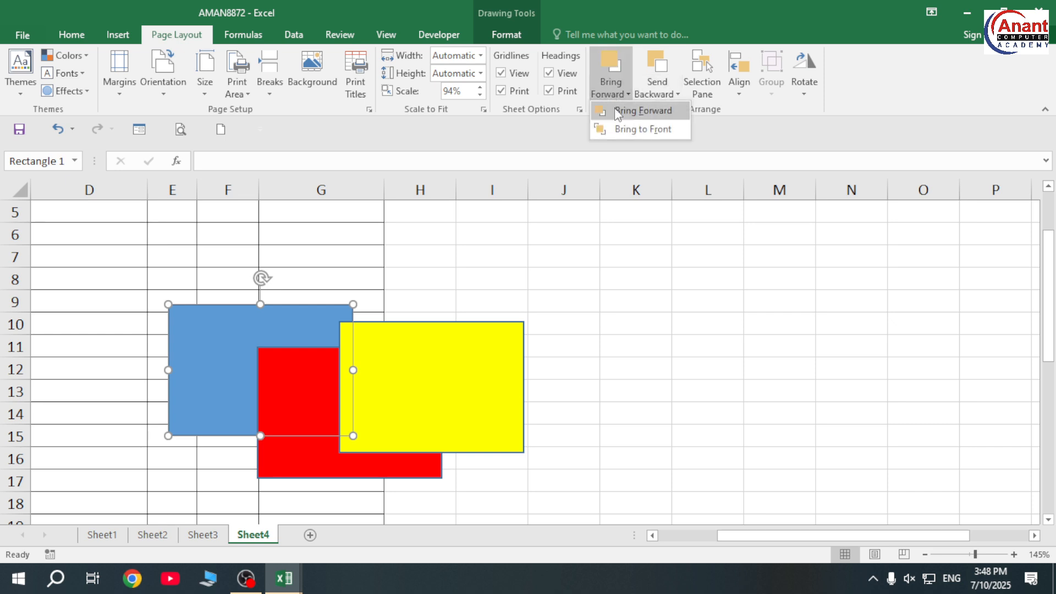
left_click(643, 129)
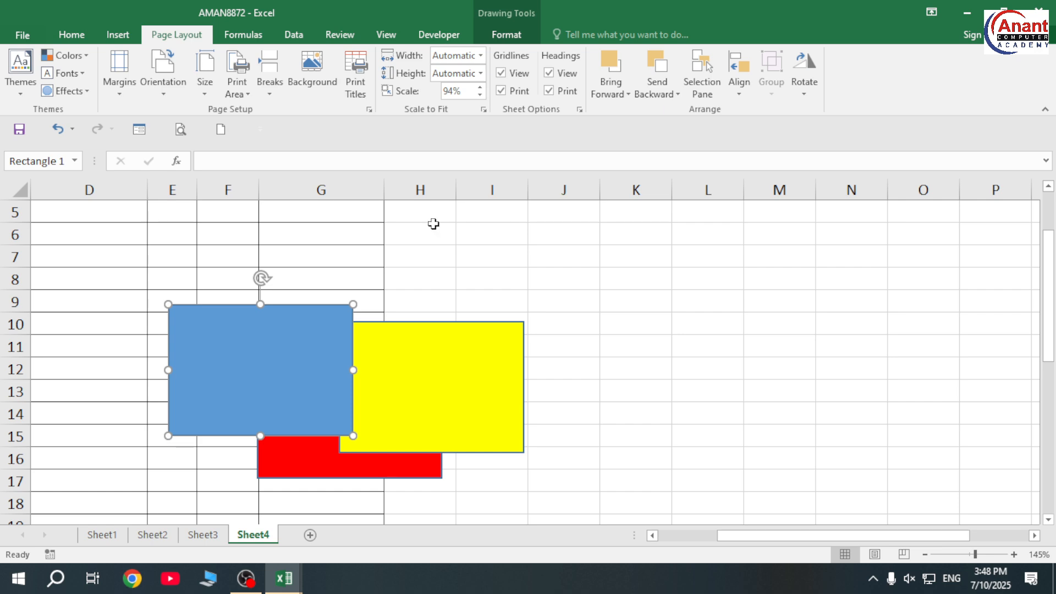
Step: Send the blue rectangle to the back and bring it forward one level, between the red and yellow ones
left_click(611, 95)
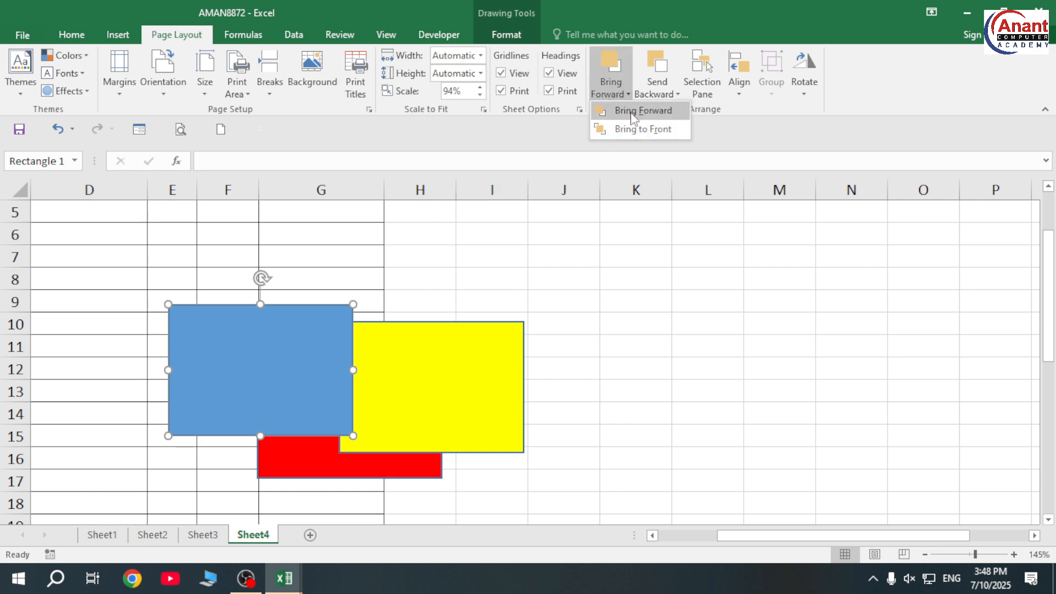
left_click(657, 88)
left_click(657, 88)
left_click(672, 132)
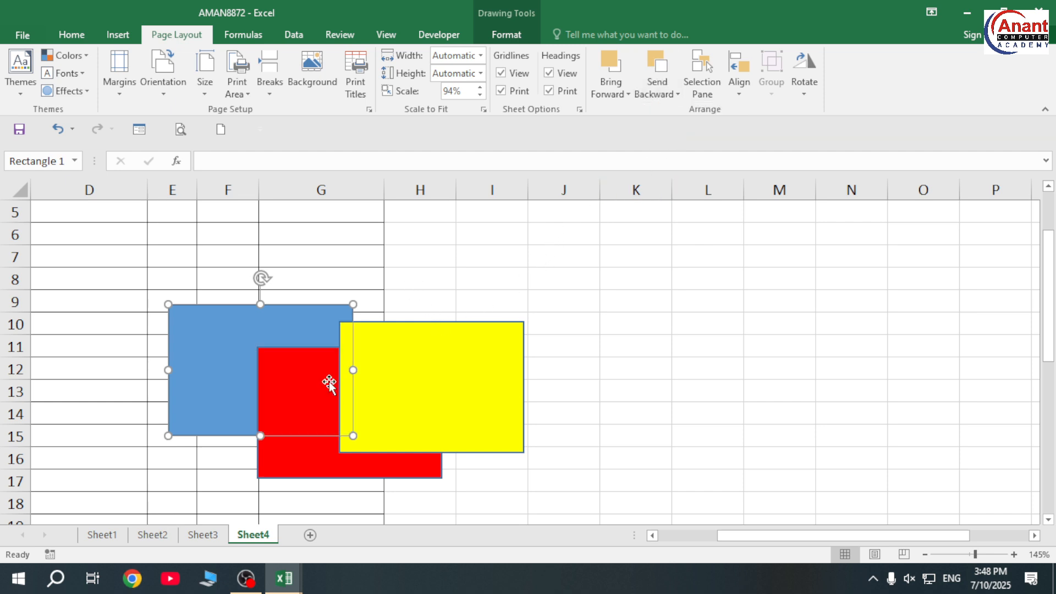
left_click(607, 95)
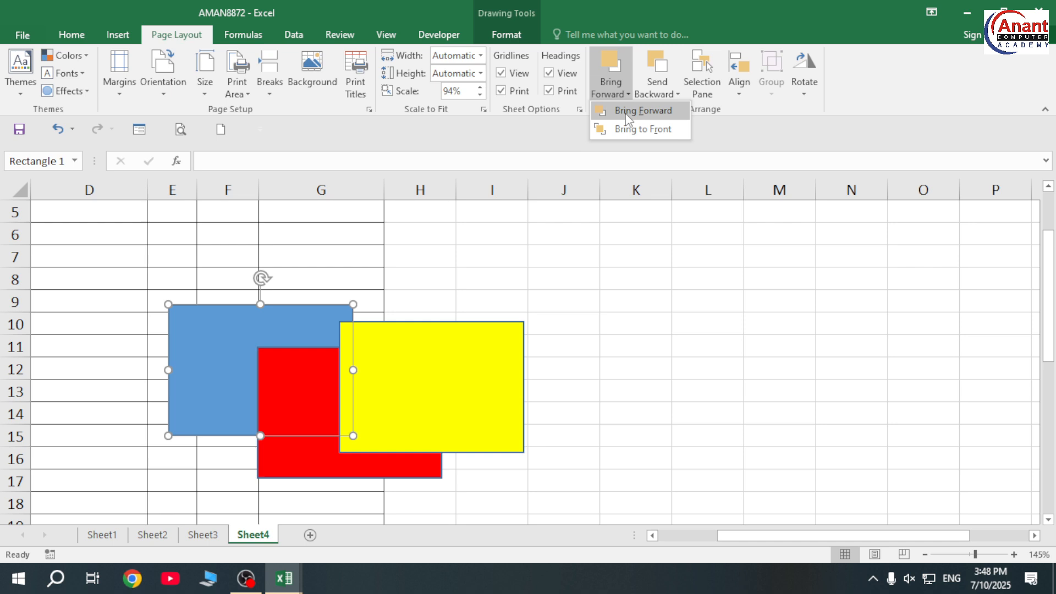
left_click(628, 113)
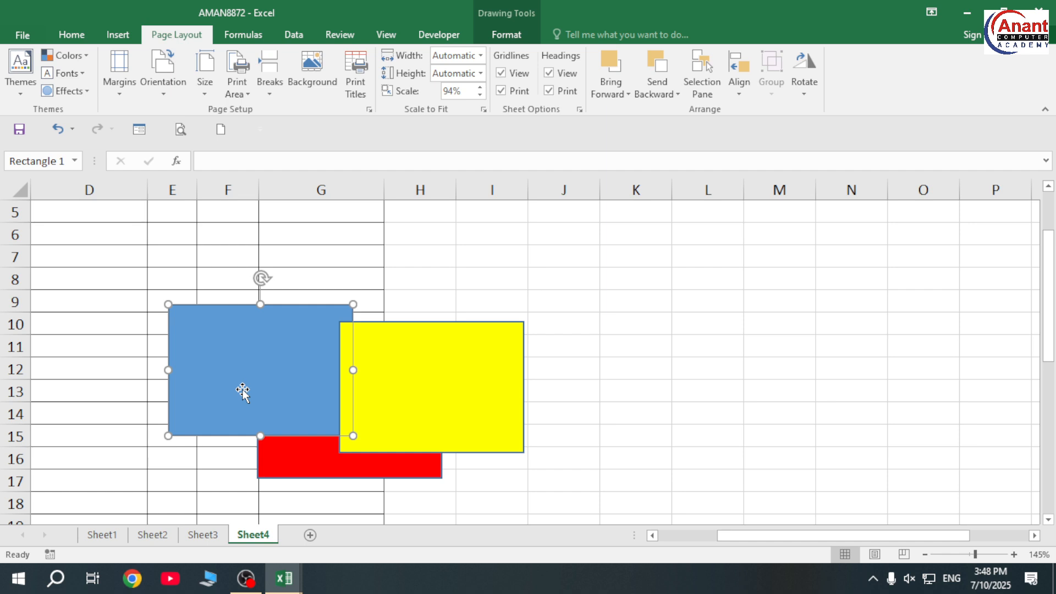
Step: Send the blue rectangle one level backward, behind the red one
left_click(659, 77)
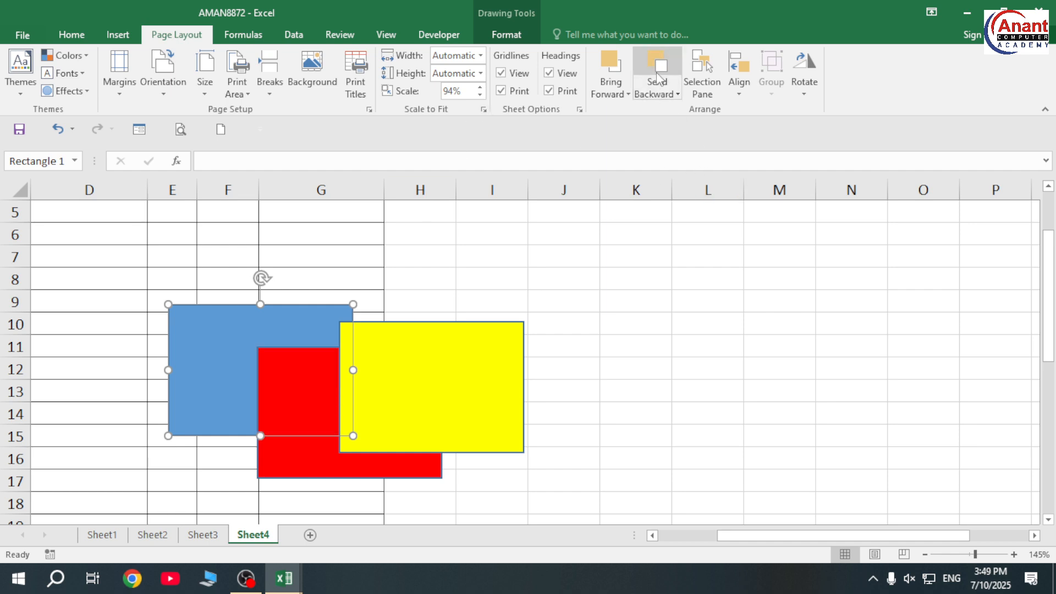
left_click(676, 95)
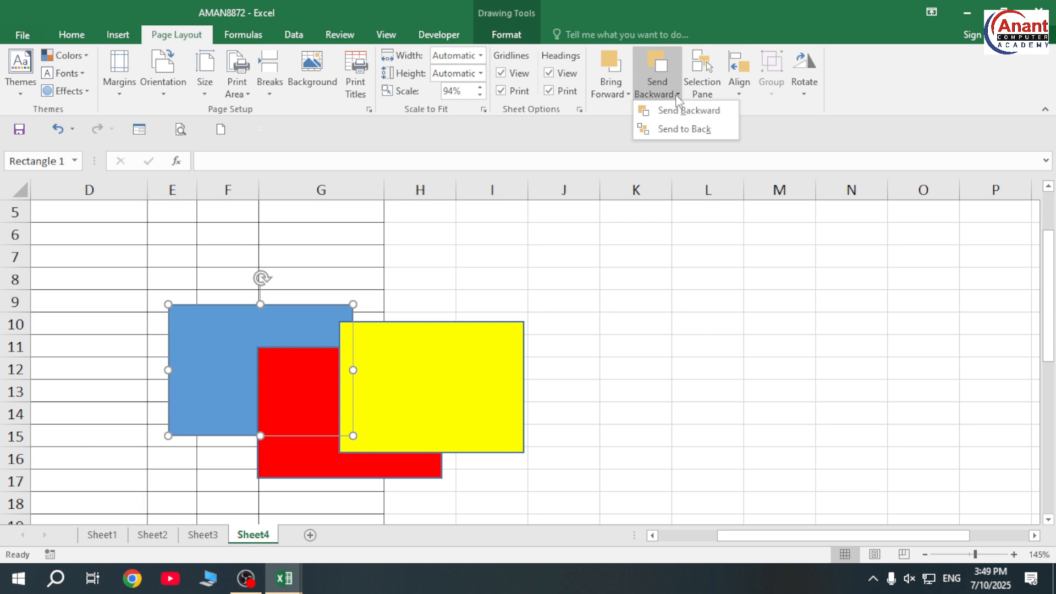
Step: List the sheet's shapes with the Selection Pane and select the red, followed by the yellow rectangle from the list
left_click(710, 74)
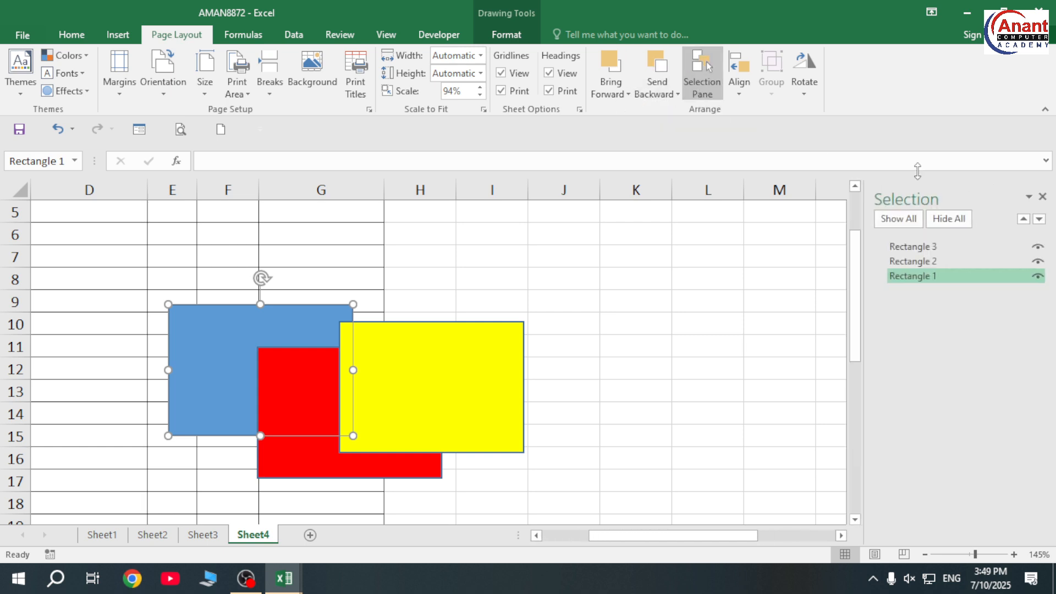
left_click(930, 262)
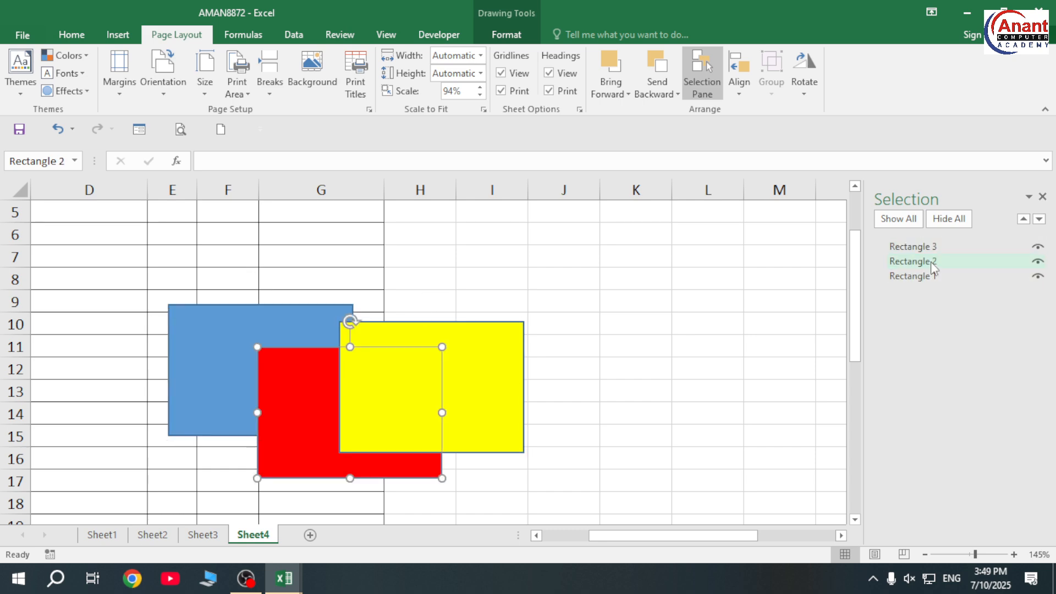
left_click(957, 247)
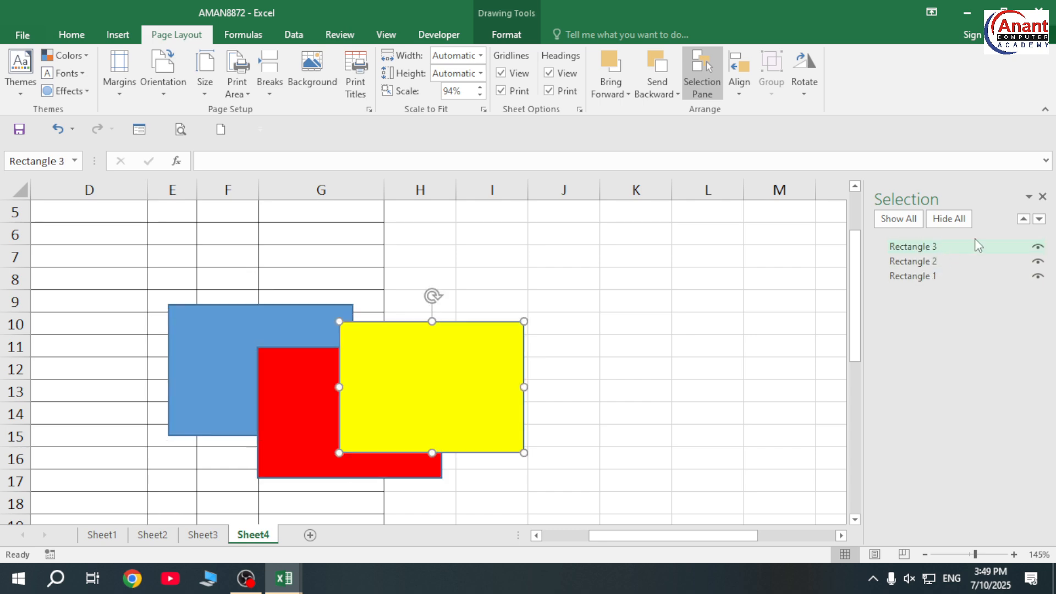
Step: Hide and show again each of the three rectangles in turn: yellow, red and blue
left_click(1038, 247)
left_click(1038, 247)
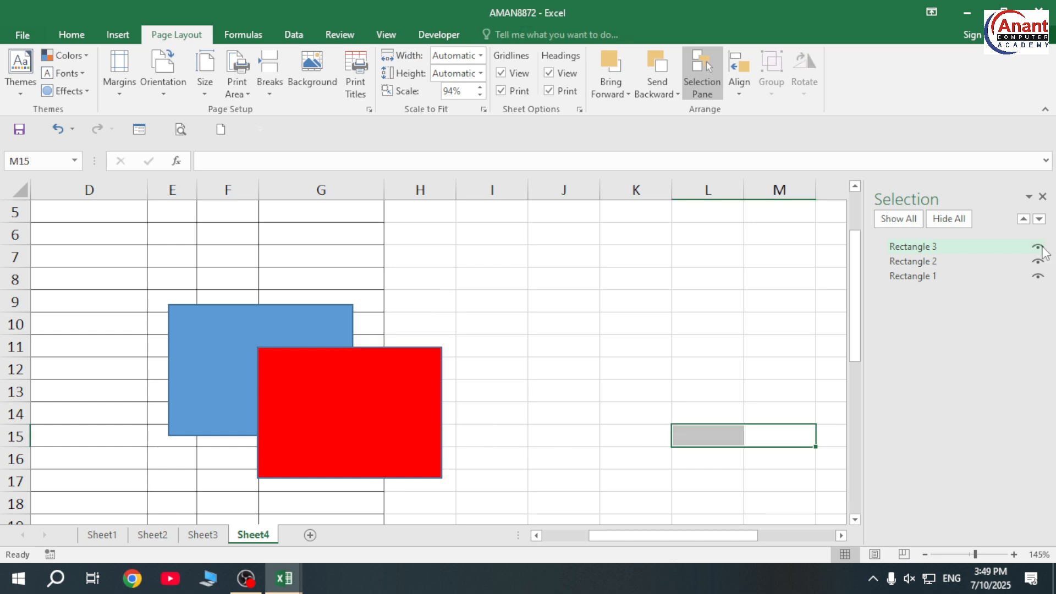
left_click(1038, 261)
left_click(1038, 262)
left_click(1039, 276)
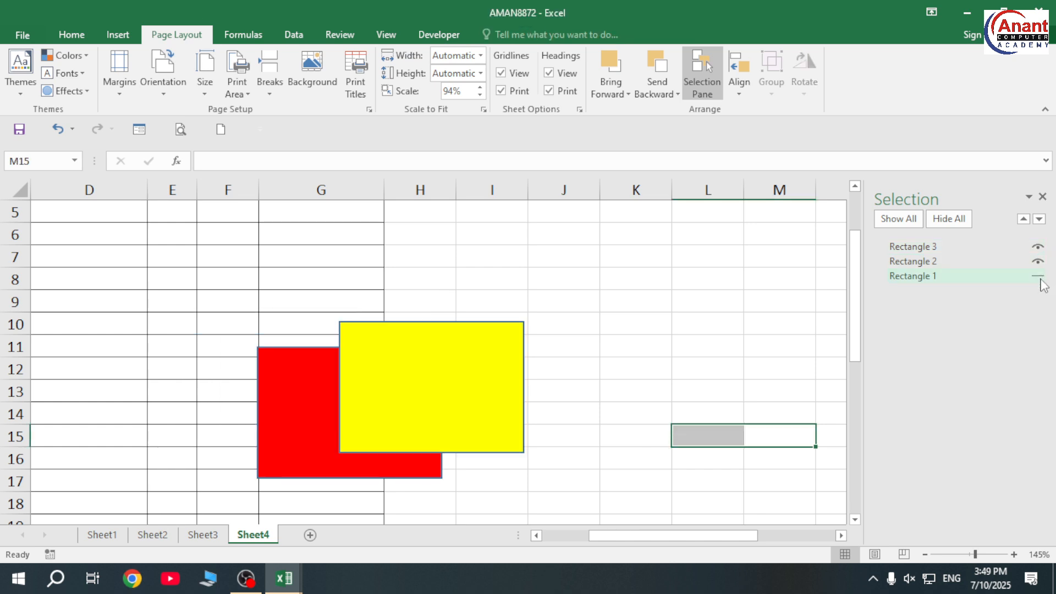
left_click(1039, 277)
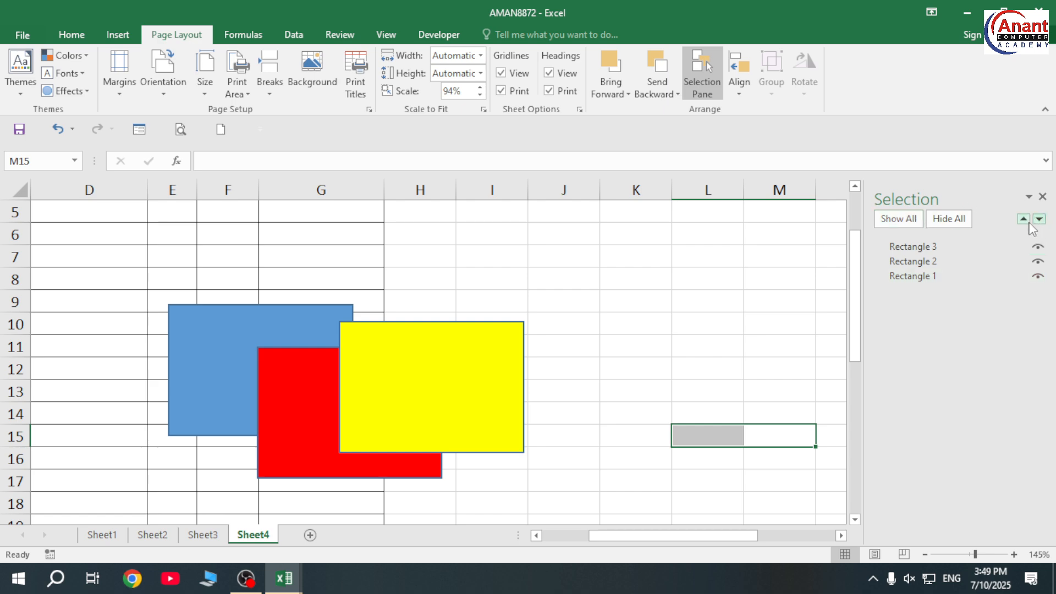
Step: Move the yellow rectangle (Rectangle 3) two levels down in the stacking order, behind the red and blue ones
left_click(1028, 246)
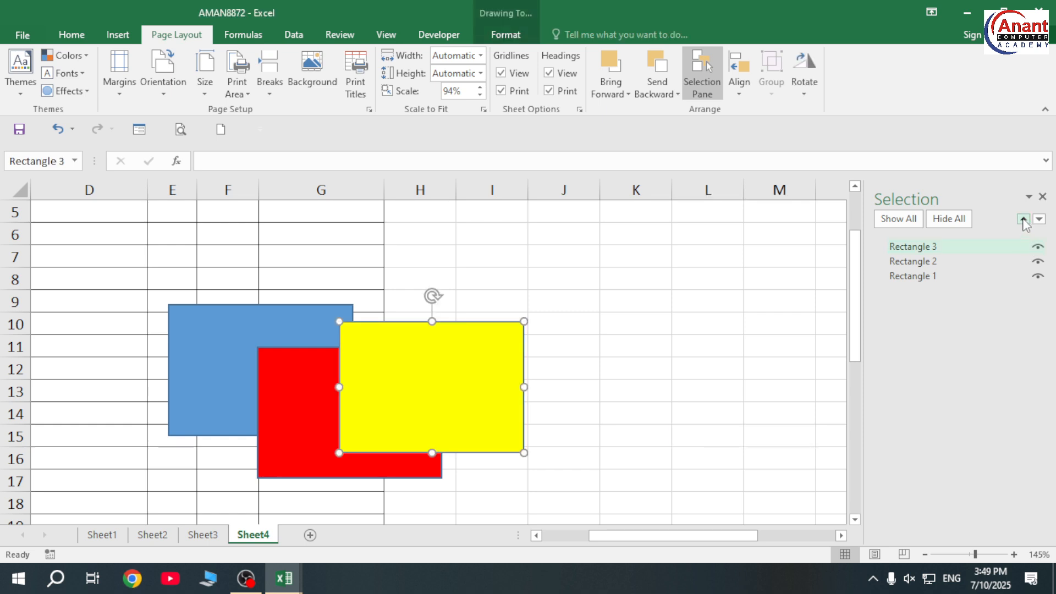
left_click(1039, 220)
left_click(1039, 219)
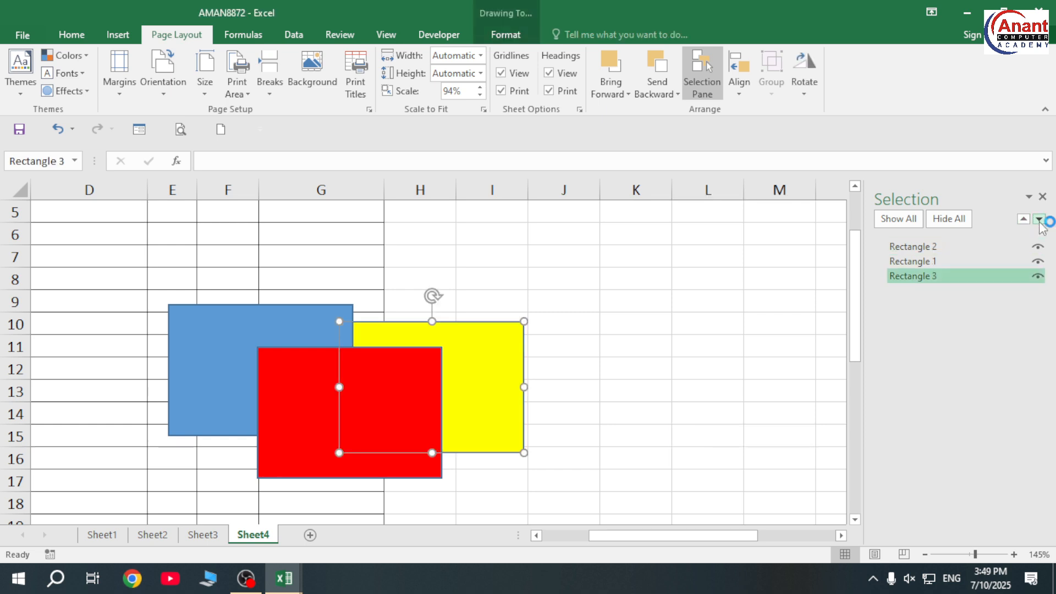
Step: Move the red rectangle (Rectangle 2) two levels down to the bottom of the stacking order and close the shape list
left_click(1004, 266)
left_click(1012, 247)
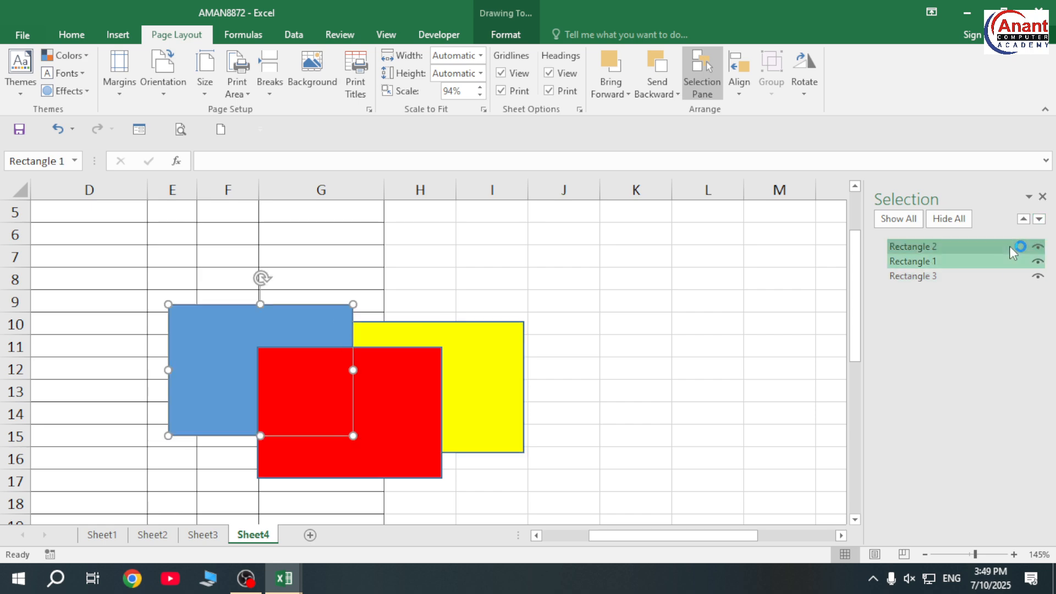
left_click(1022, 246)
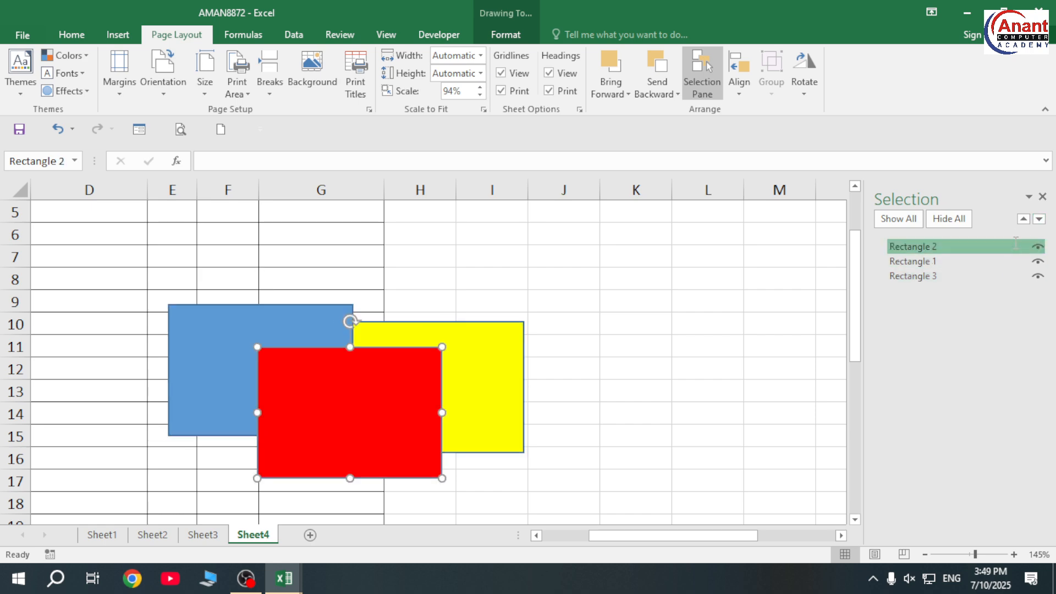
left_click(1040, 219)
left_click(1039, 219)
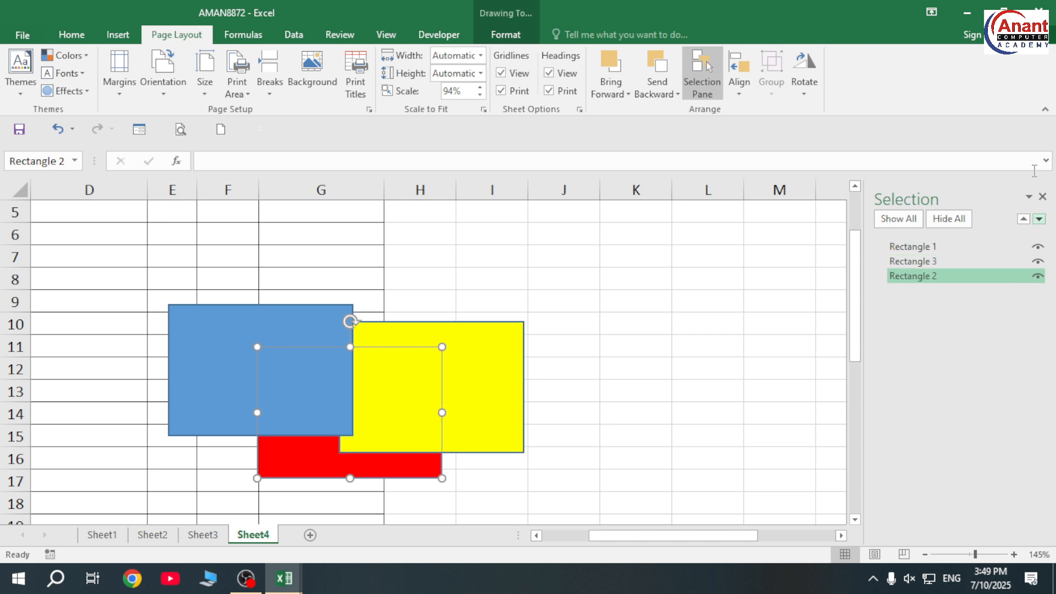
left_click(1043, 196)
Step: Group the blue, yellow and red rectangles and move the group over columns G to K, starting at row 8
left_click(606, 368)
left_click(306, 366)
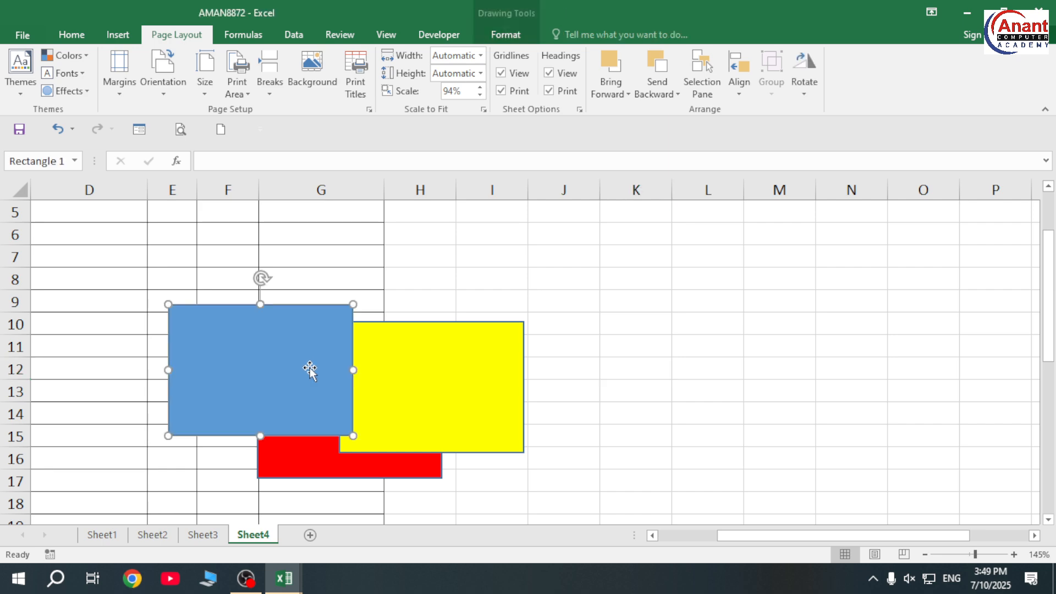
left_click(439, 390, "ctrl")
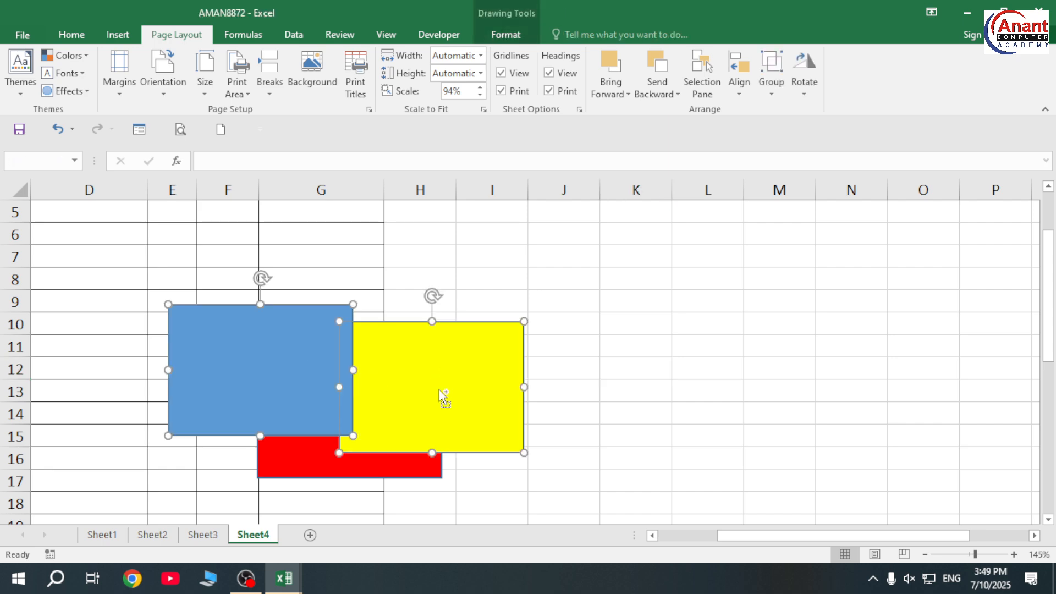
left_click(293, 471, "ctrl")
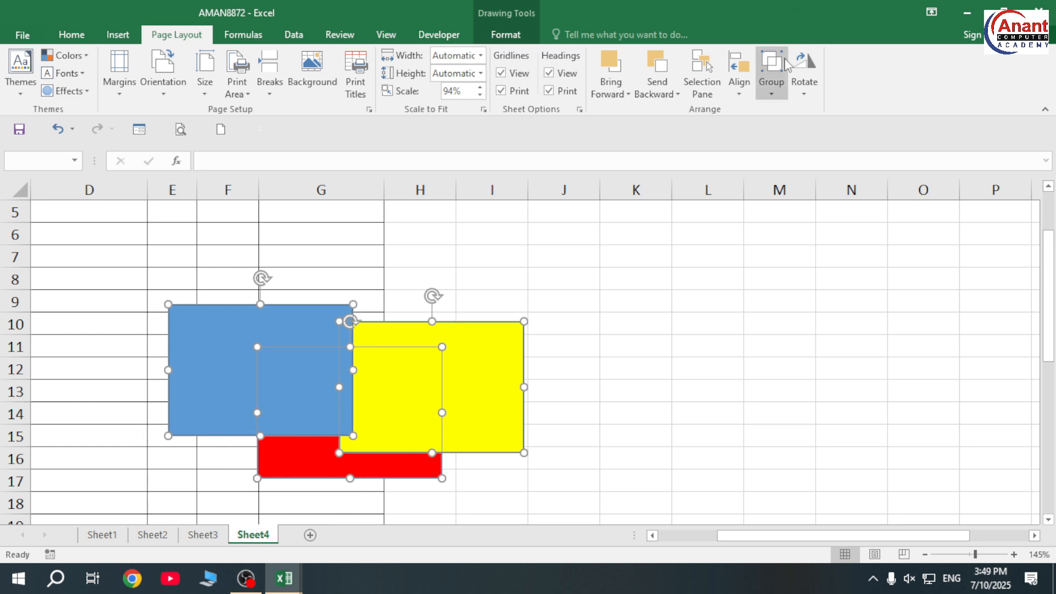
left_click(771, 77)
left_click(793, 118)
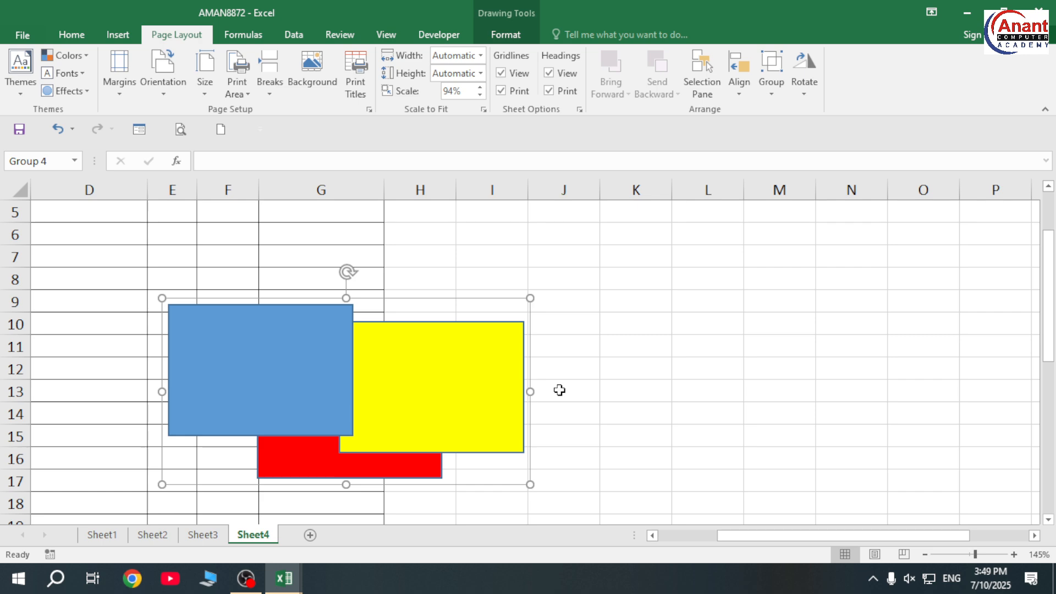
left_click_drag(385, 385, 467, 365)
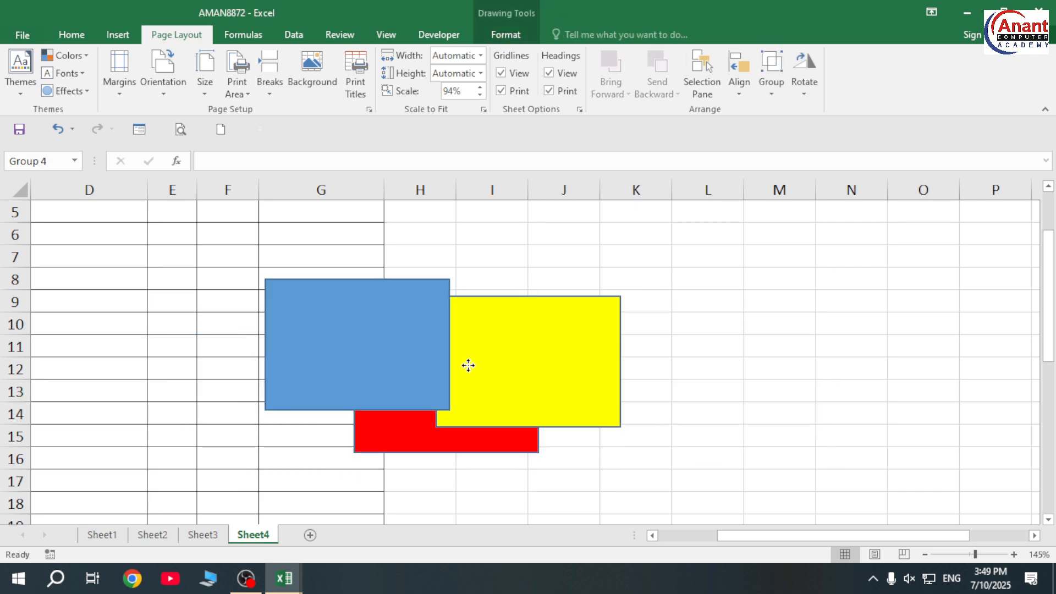
Step: Try rotating the grouped rectangles 90° counterclockwise and undo the rotation
left_click(804, 72)
left_click(846, 132)
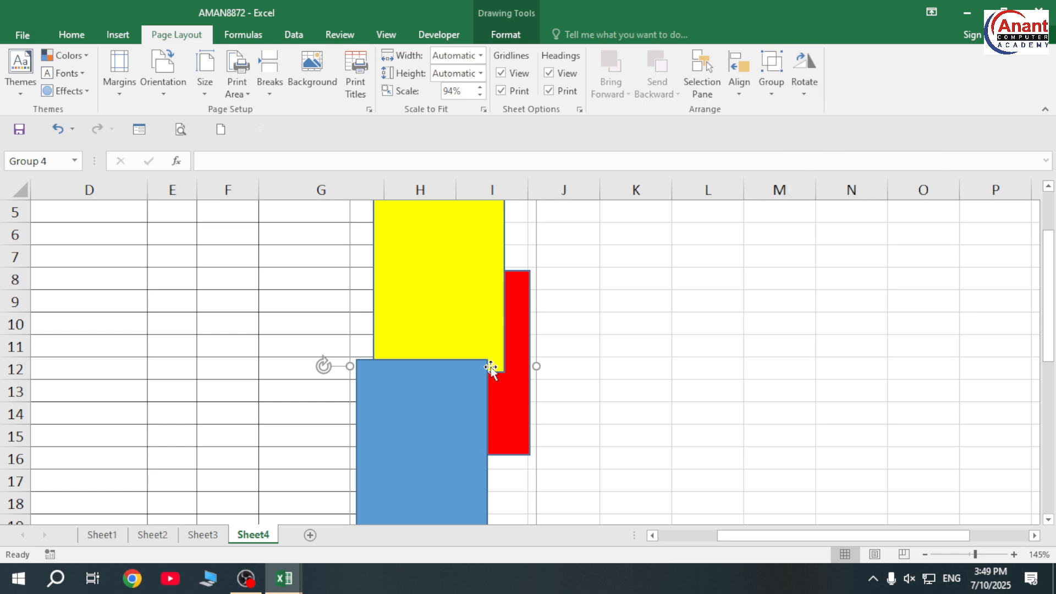
key("ctrl+z")
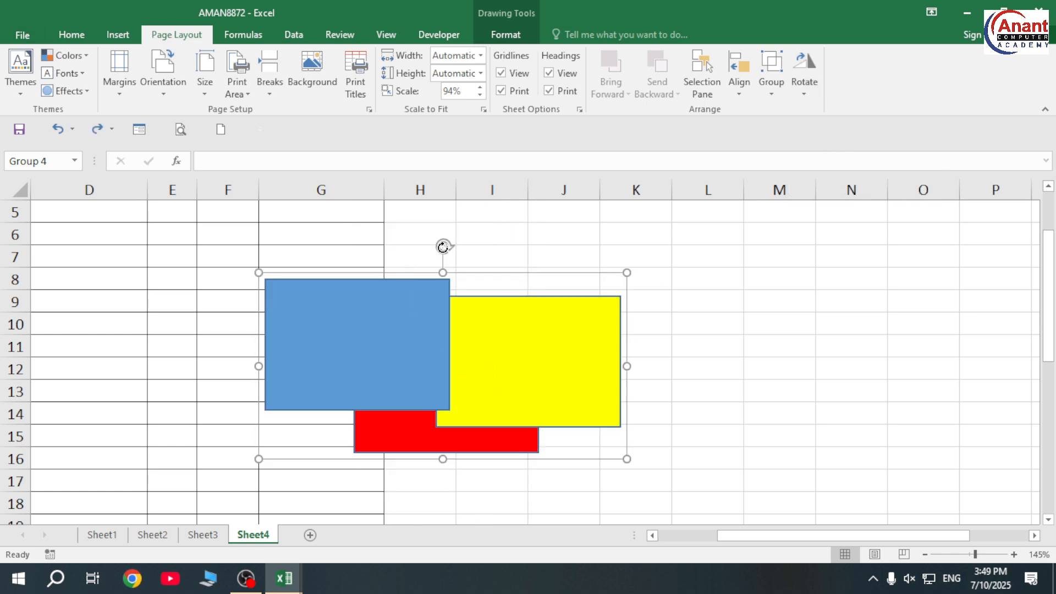
Step: Rotate the grouped rectangles counterclockwise freehand and delete the whole group from the sheet
left_click_drag(444, 243, 357, 352)
left_click(342, 337)
key("ctrl+z")
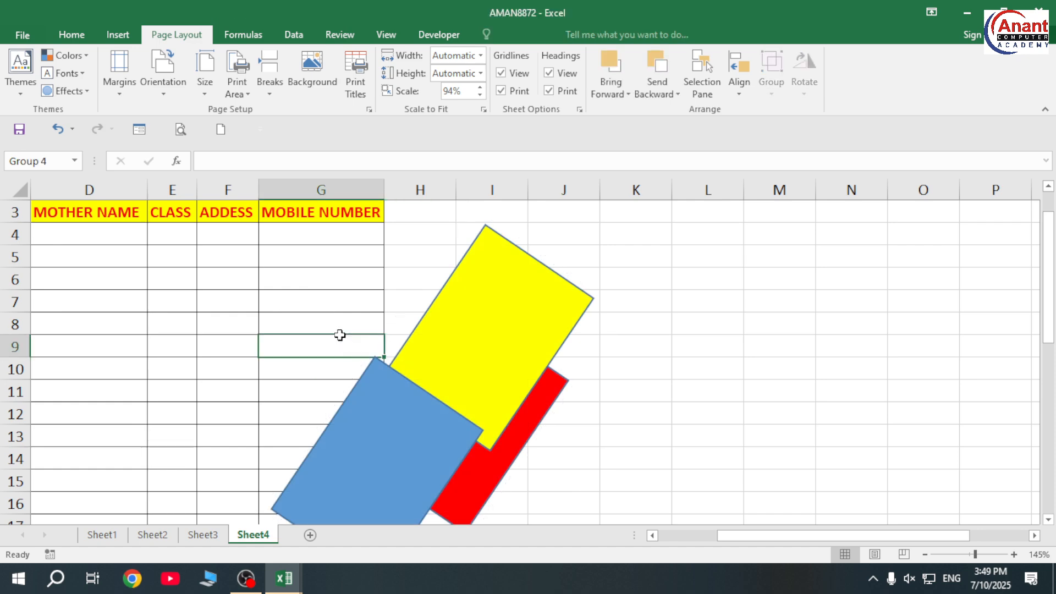
key("Delete")
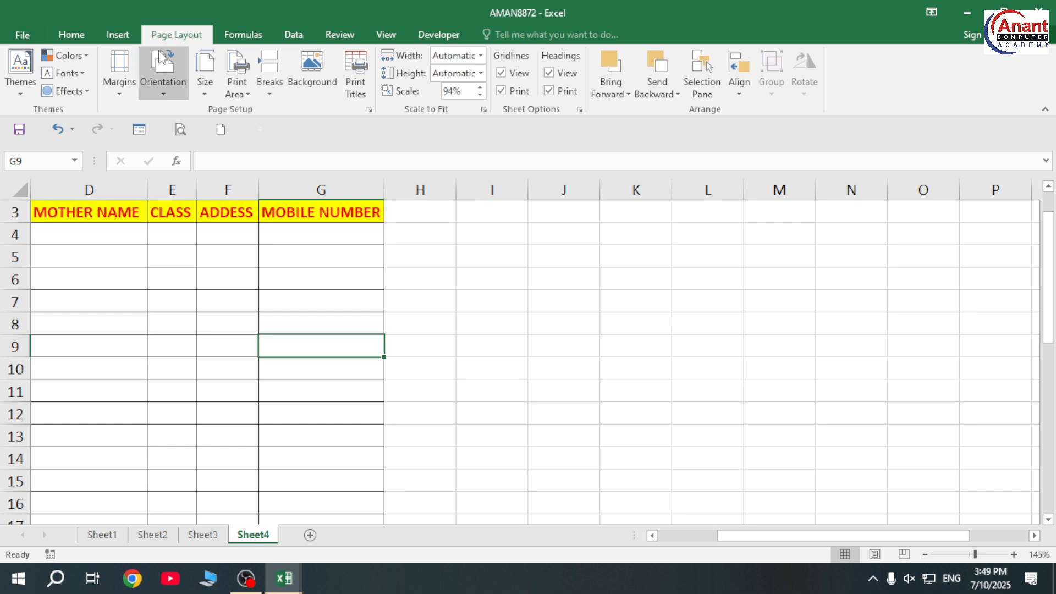
left_click(118, 34)
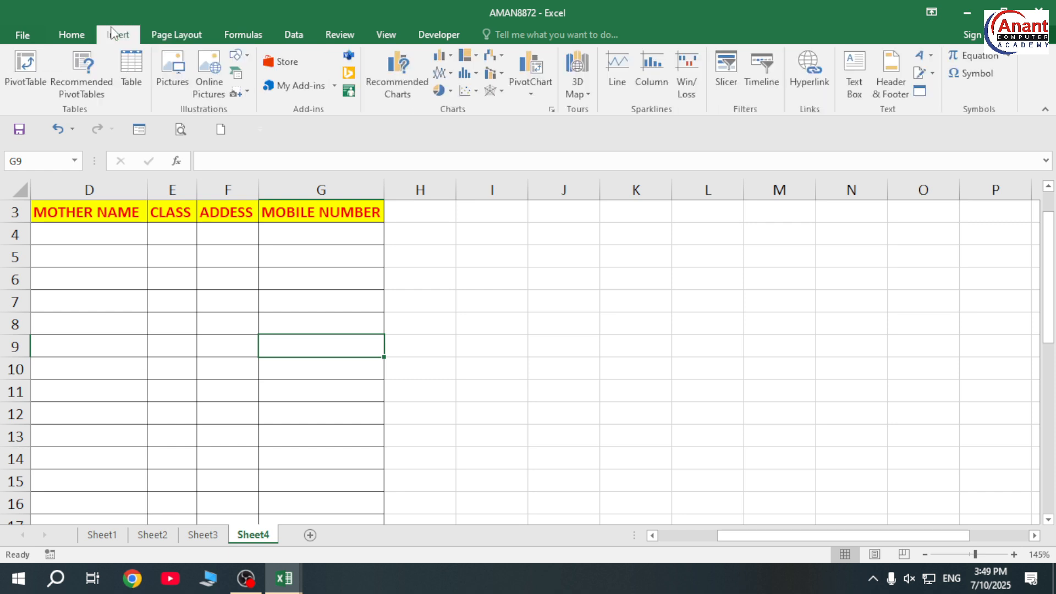
left_click(66, 39)
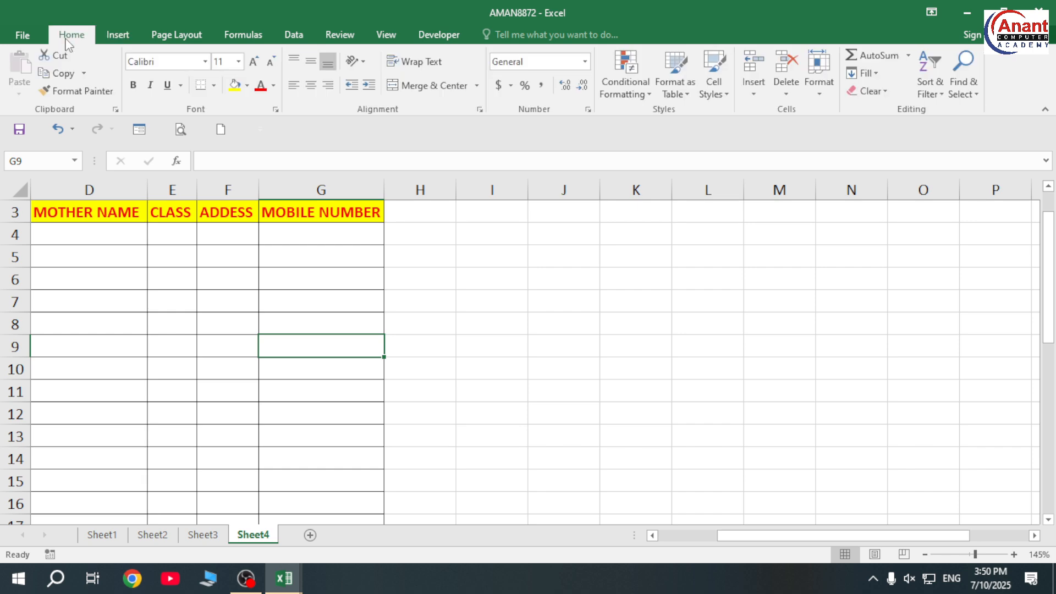
left_click(224, 39)
left_click(197, 37)
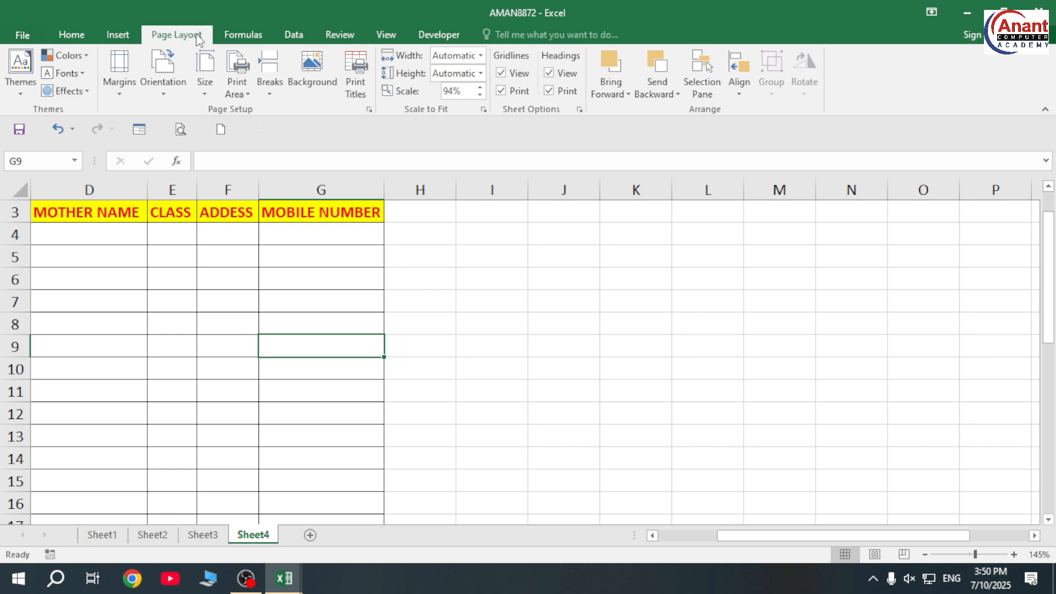
left_click(291, 42)
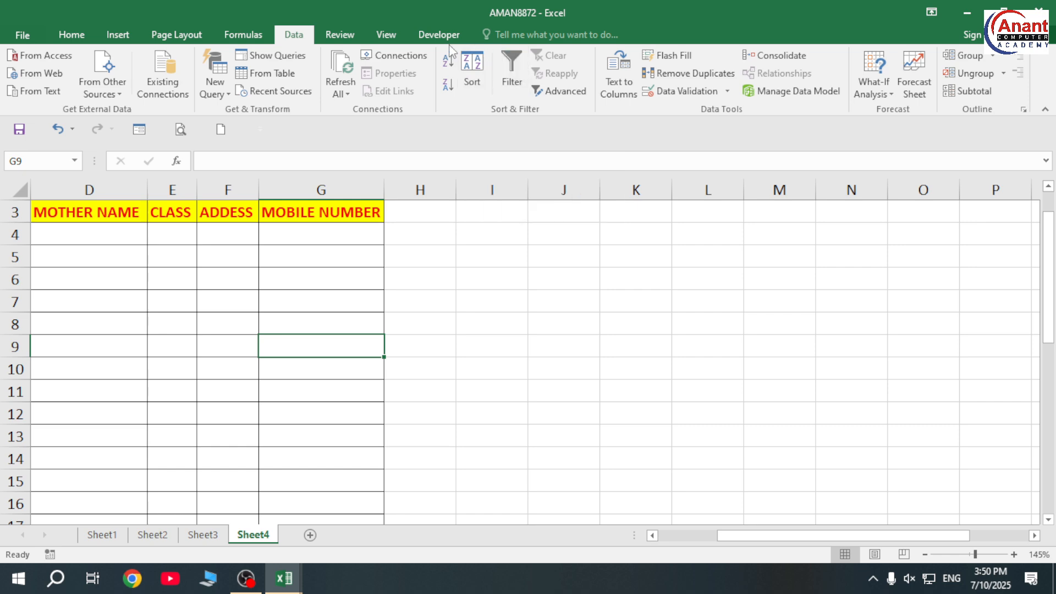
left_click(362, 39)
left_click(427, 36)
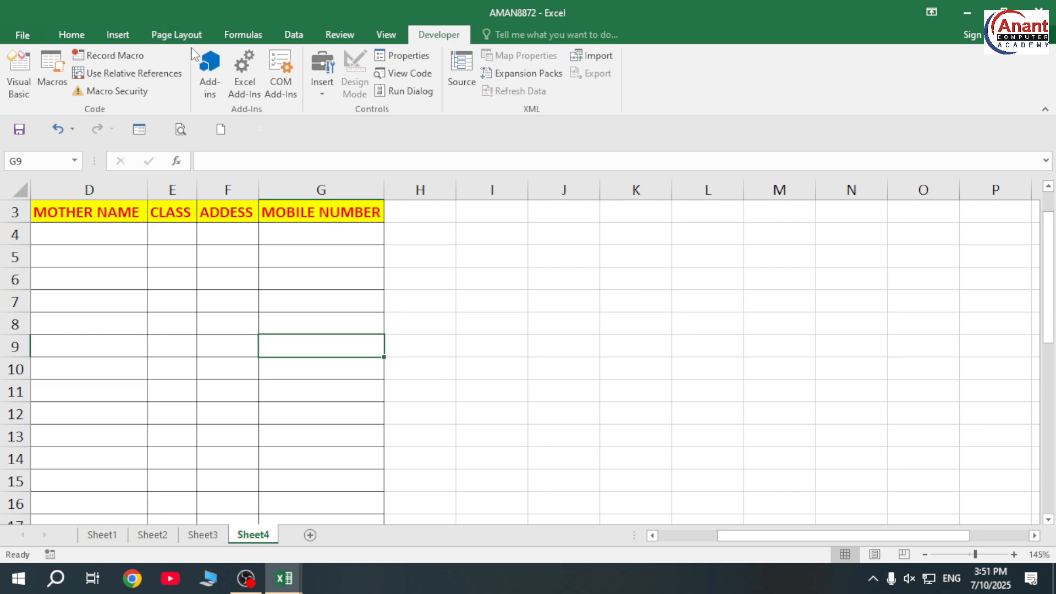
left_click(170, 37)
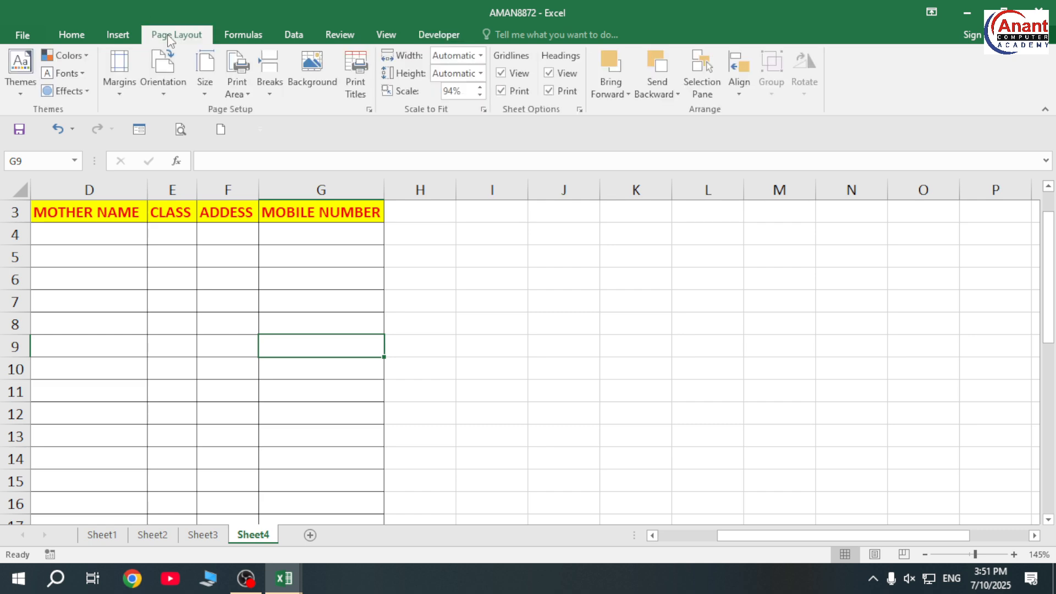